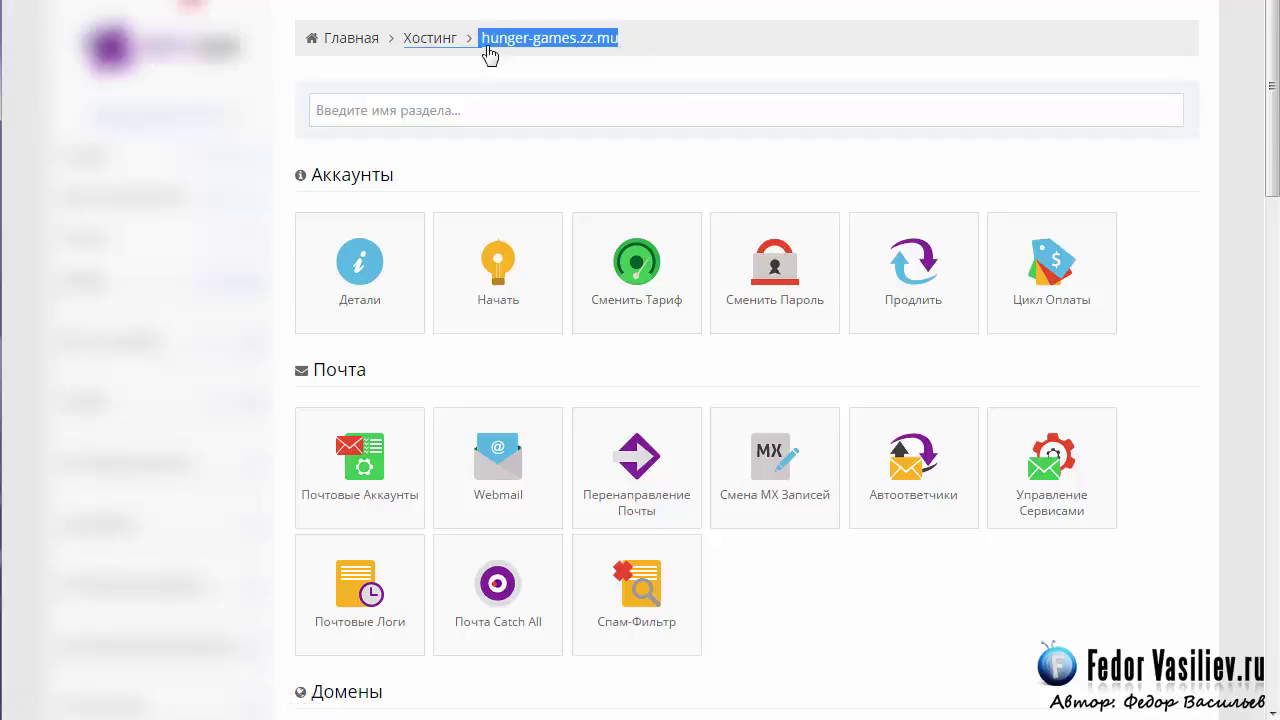
Open the Импортировать Сайт tile in the Веб-Сайт section and bring the zip archive folder forward.
click(495, 110)
scroll(1257, 108, down, 3)
scroll(1277, 192, down, 3)
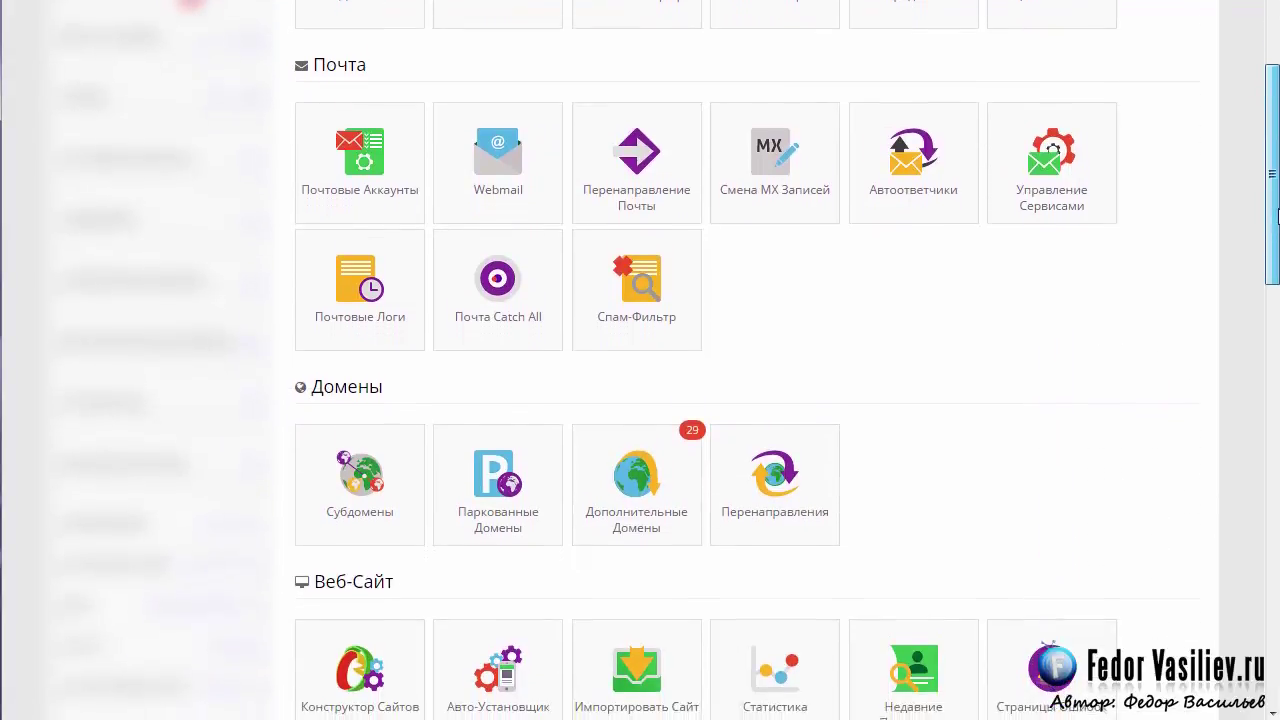
scroll(747, 360, down, 6)
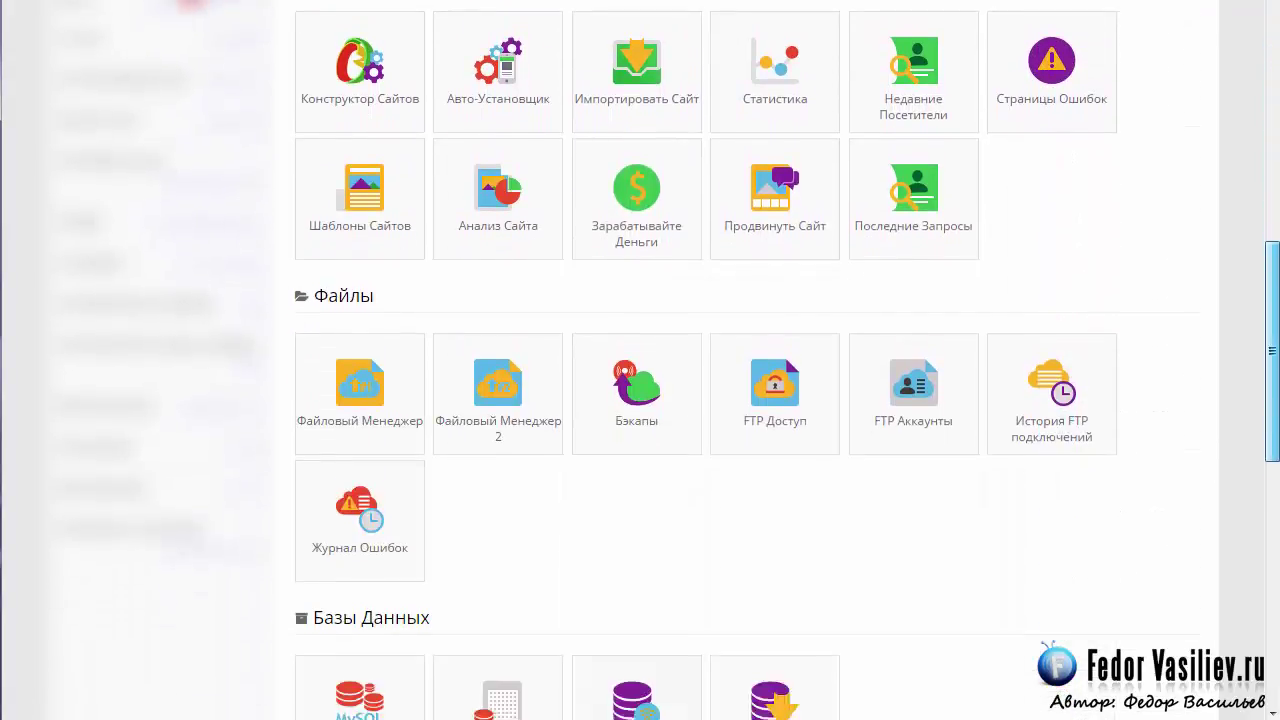
scroll(747, 360, up, 4)
scroll(397, 220, up, 1)
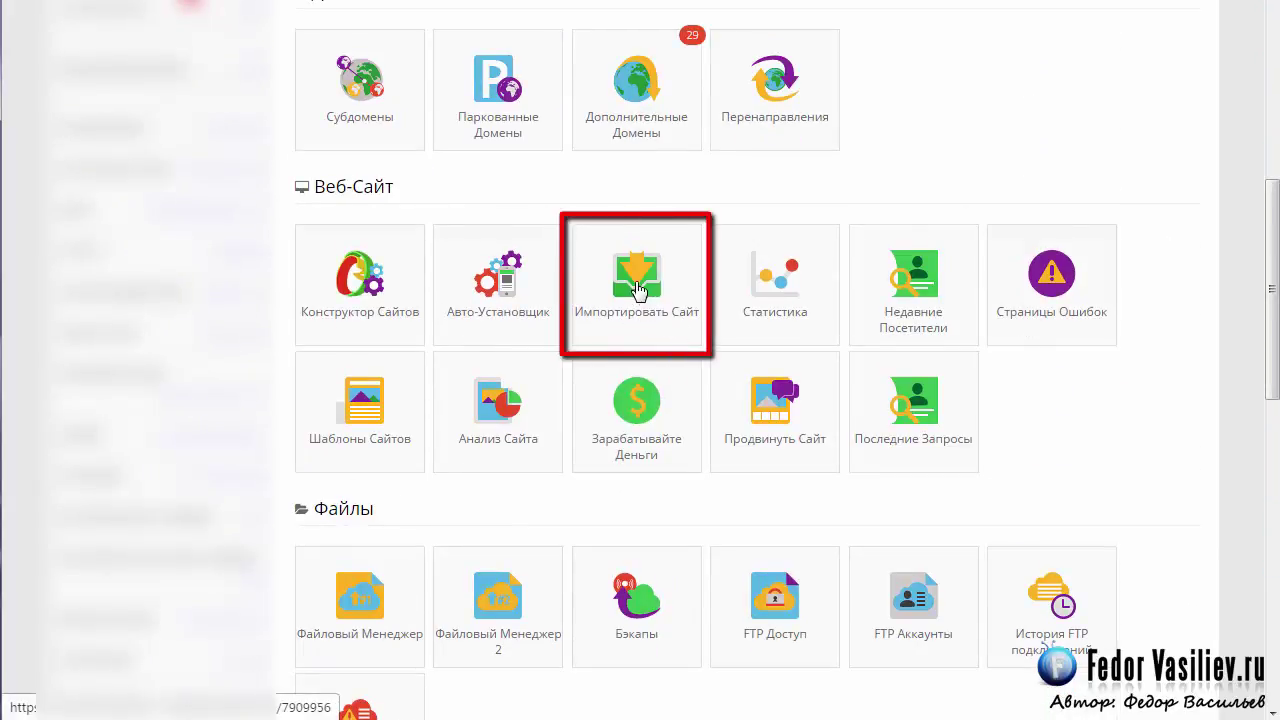
click(636, 288)
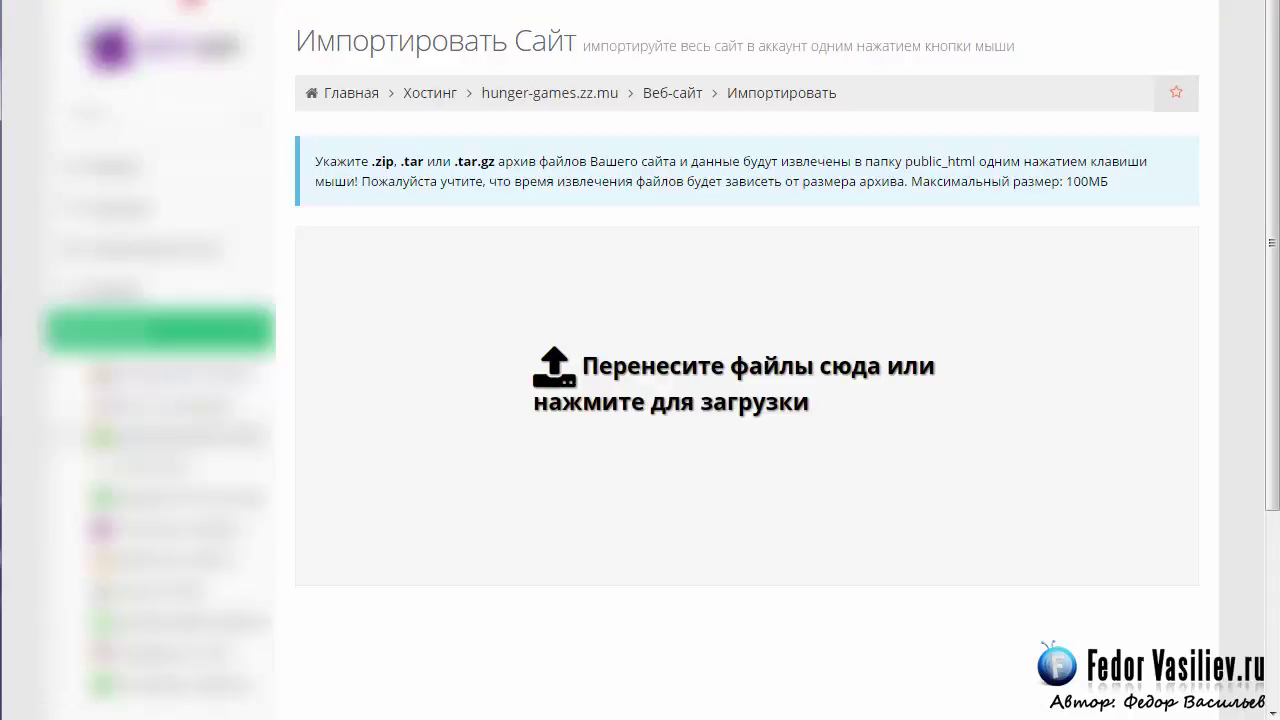
click(36, 402)
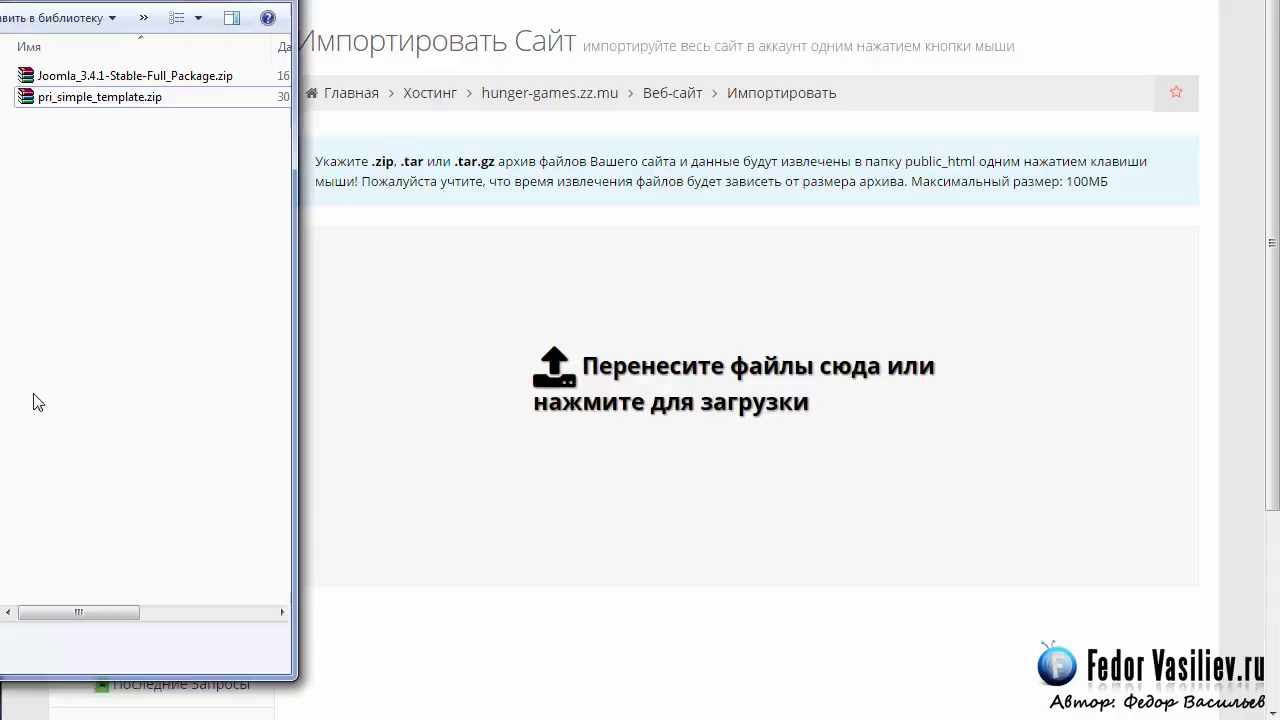
Upload Joomla_3.4.1-Stable-Full_Package.zip (10.8 MB) to the importer, then return to the hunger-games.zz.mu overview.
click(82, 77)
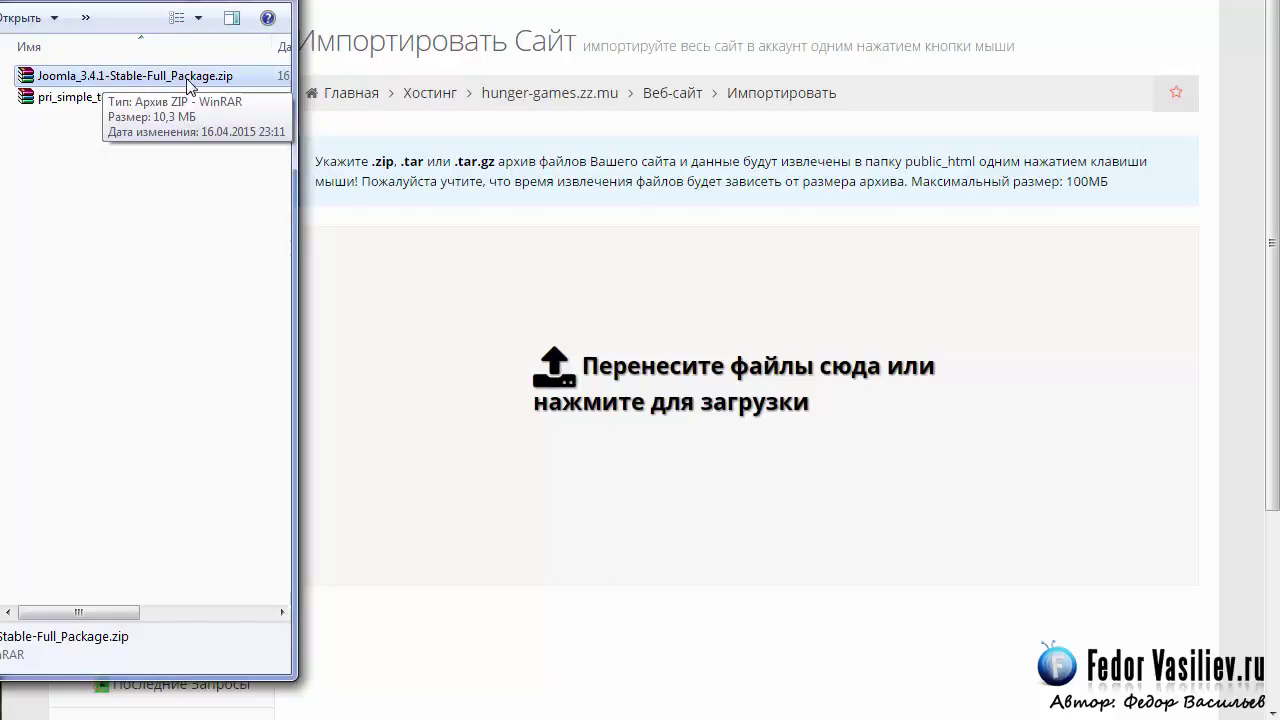
drag(125, 78, 576, 368)
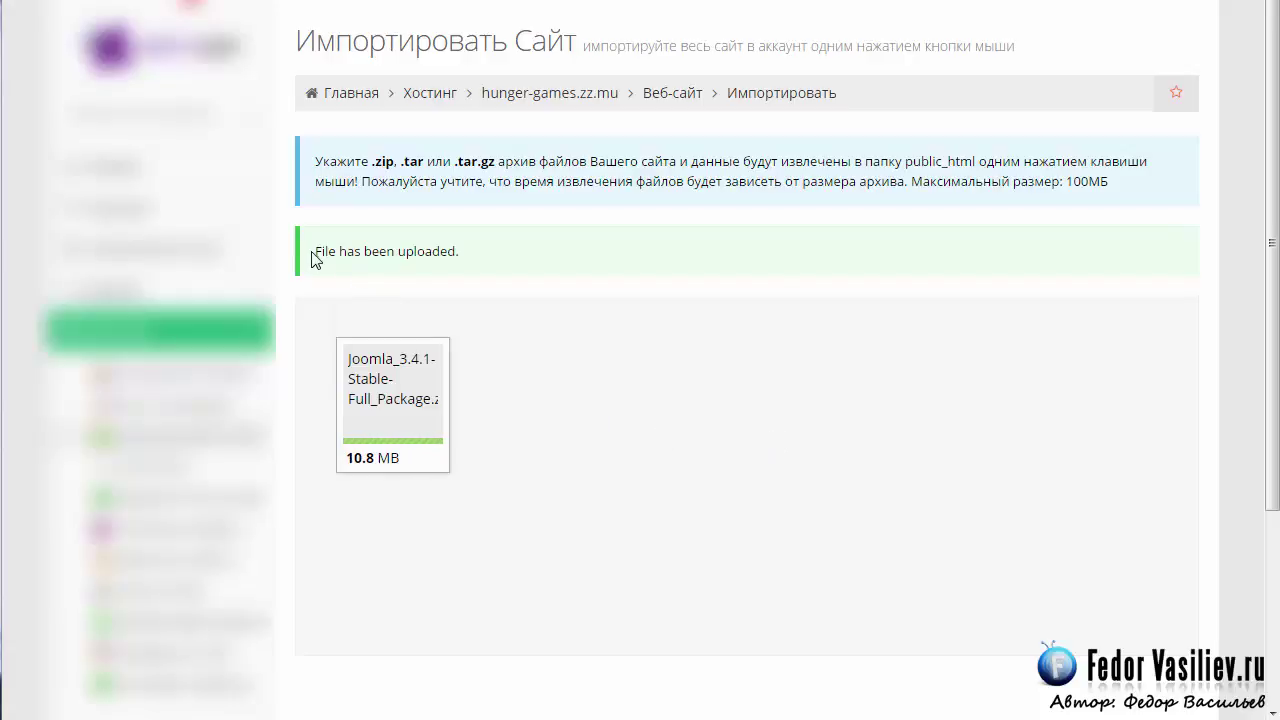
drag(318, 250, 466, 251)
click(500, 251)
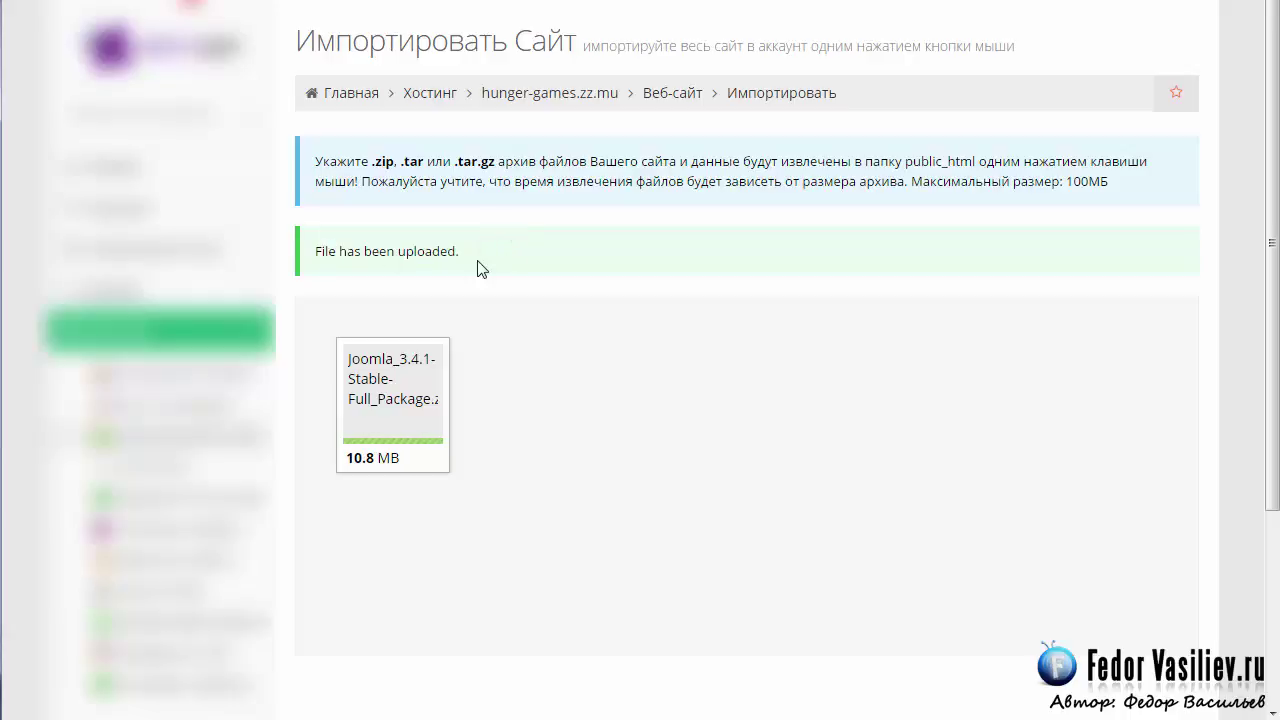
click(543, 104)
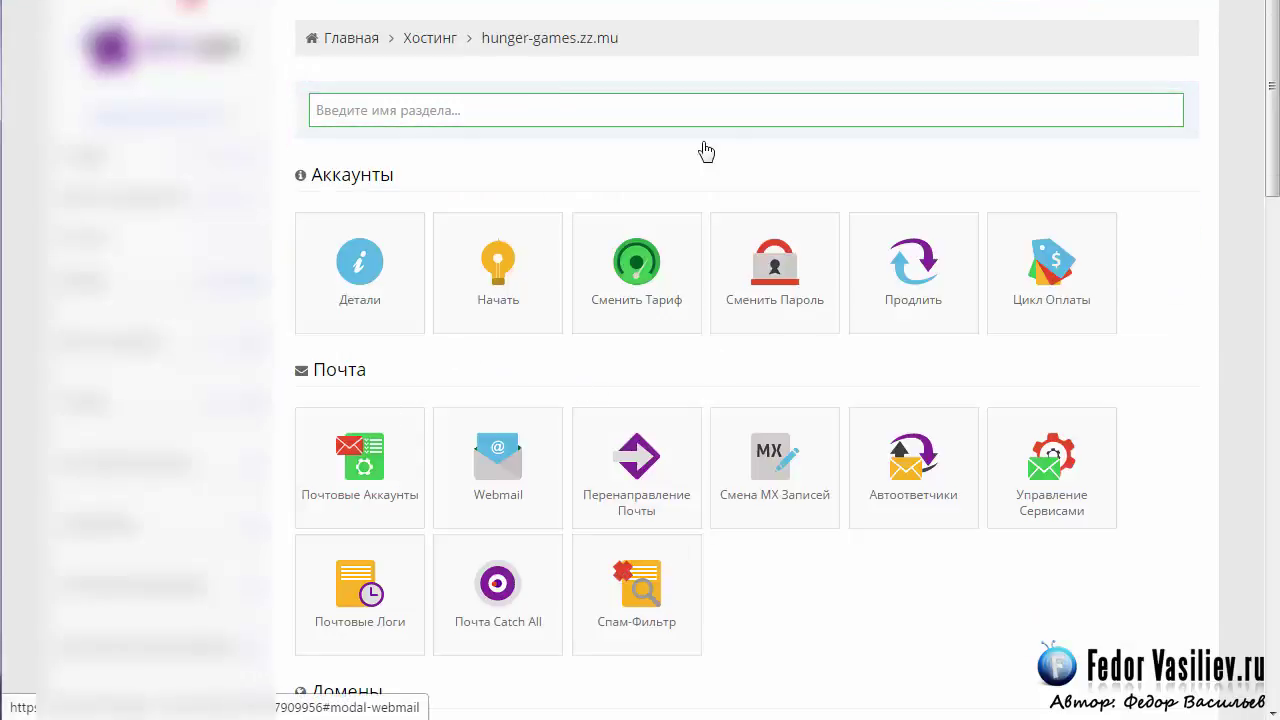
Open Базы Данных MySQL from the Базы Данных section of the hosting overview.
scroll(1258, 240, down, 5)
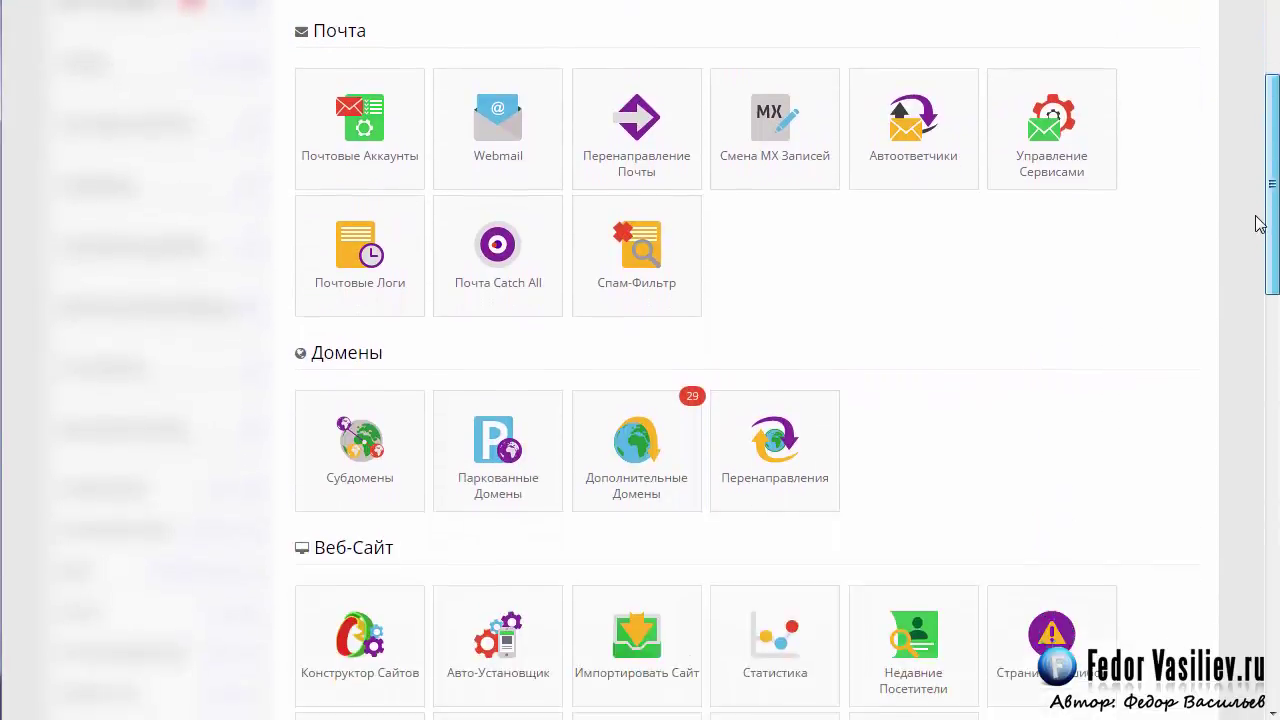
scroll(1250, 330, down, 5)
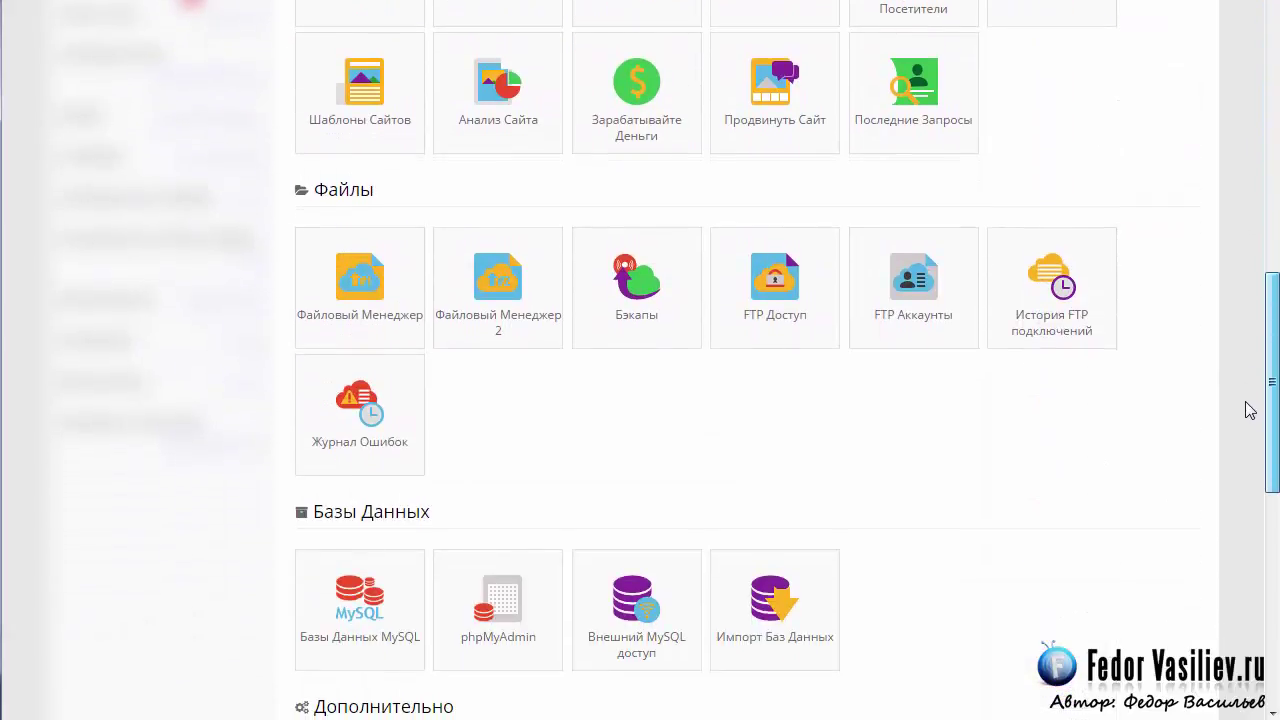
scroll(1249, 450, down, 3)
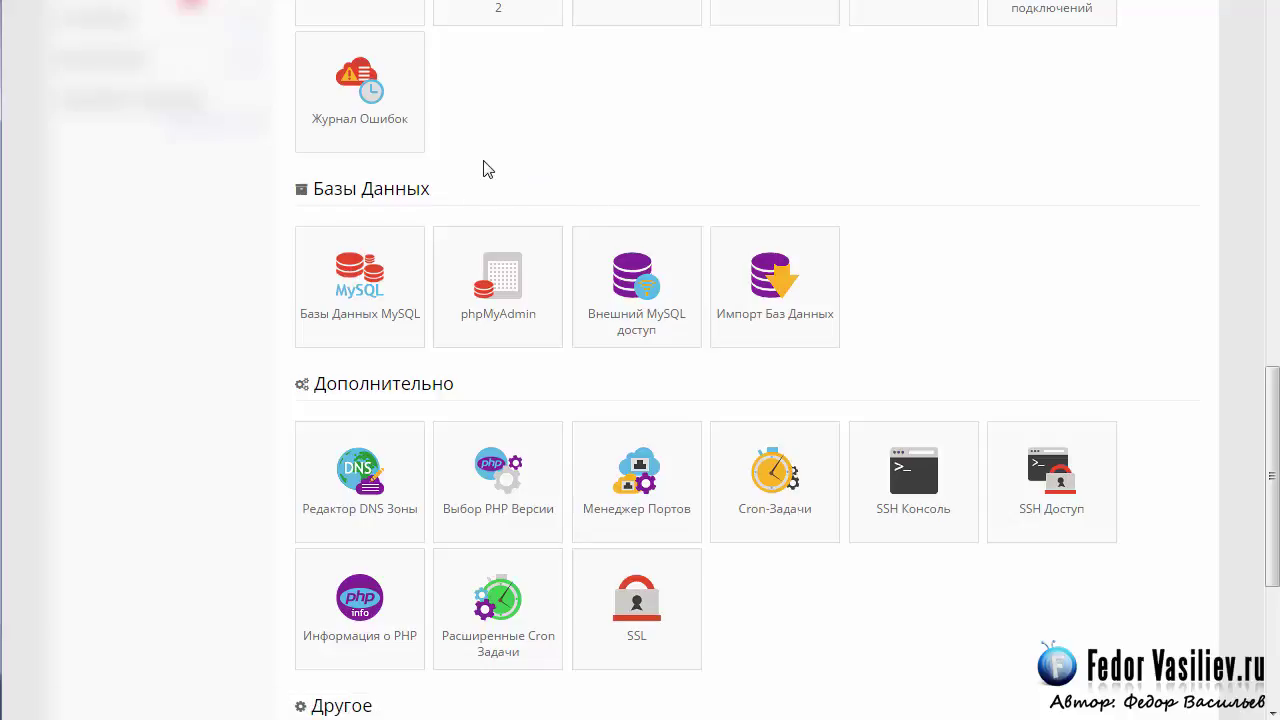
click(347, 283)
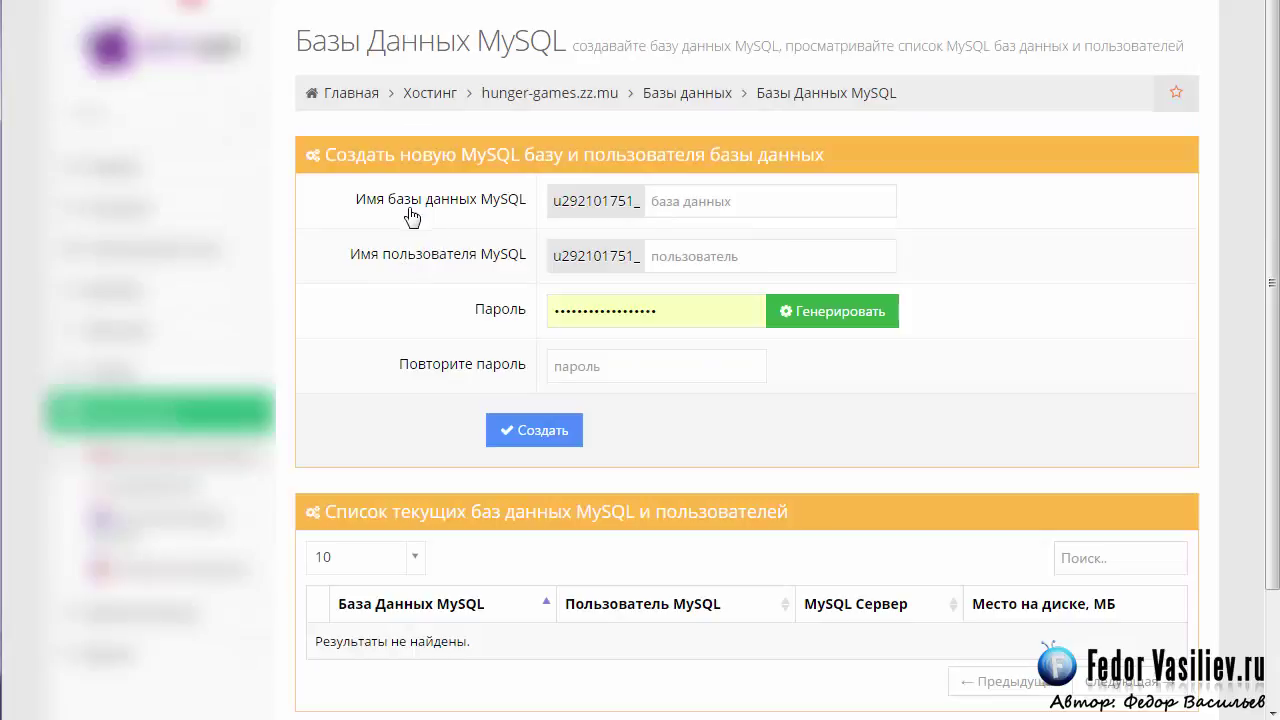
Enter 1 as the suffix for both the new database name and its user name.
click(693, 203)
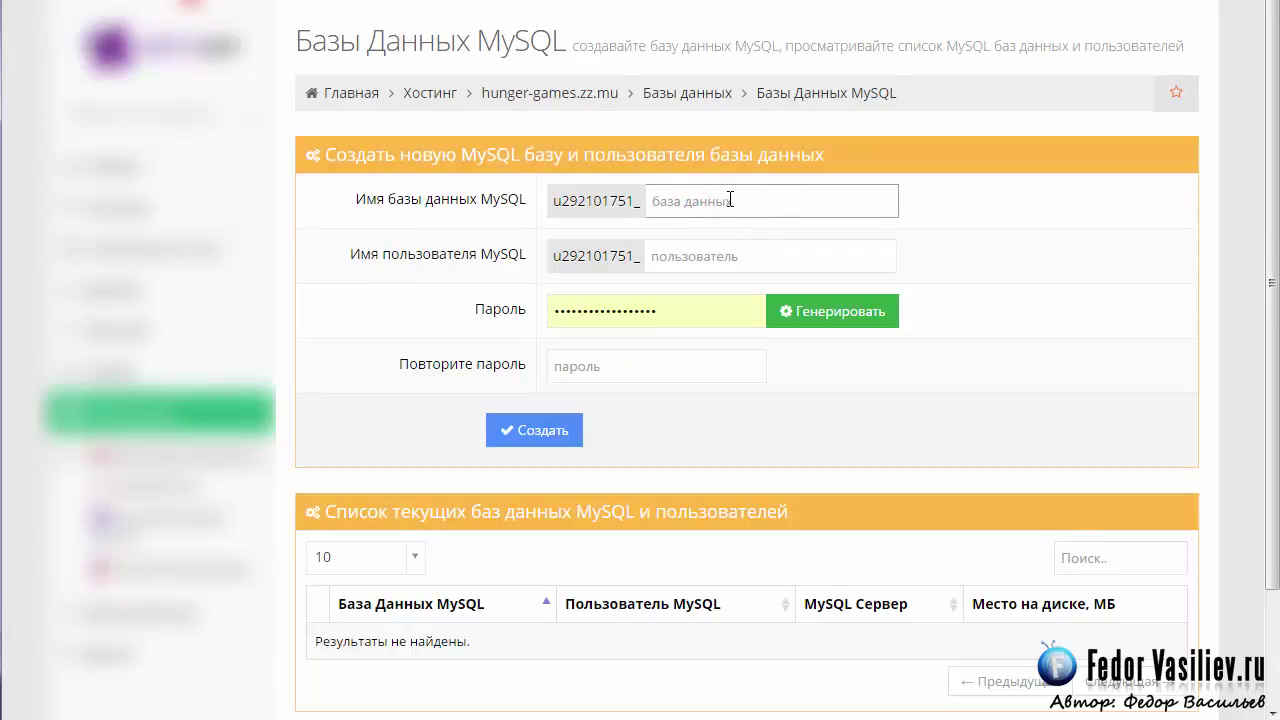
text(1)
click(1021, 222)
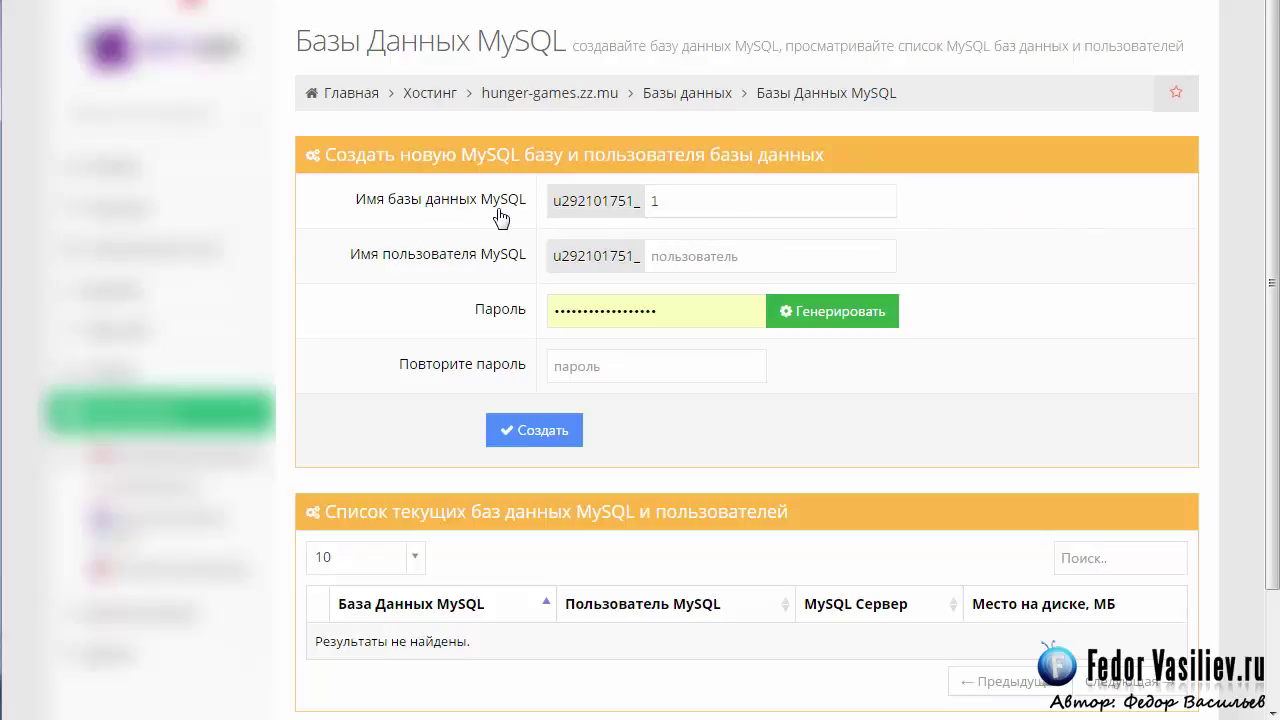
click(698, 260)
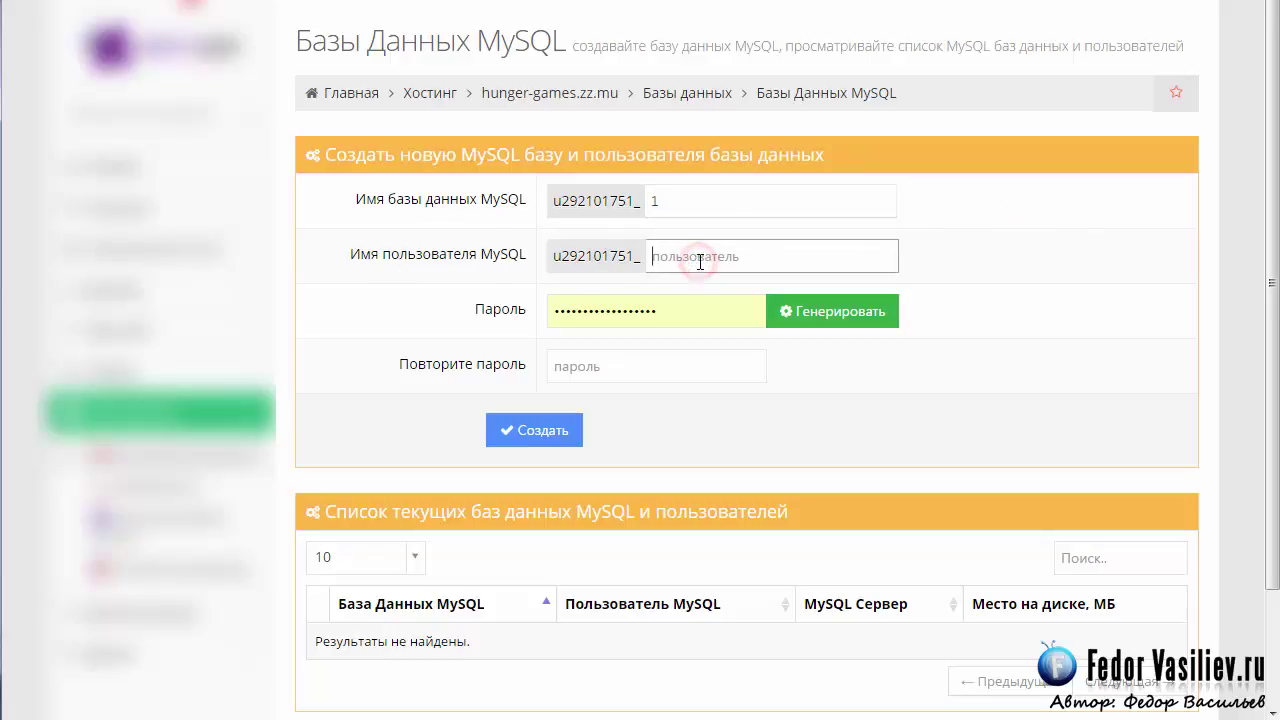
text(1)
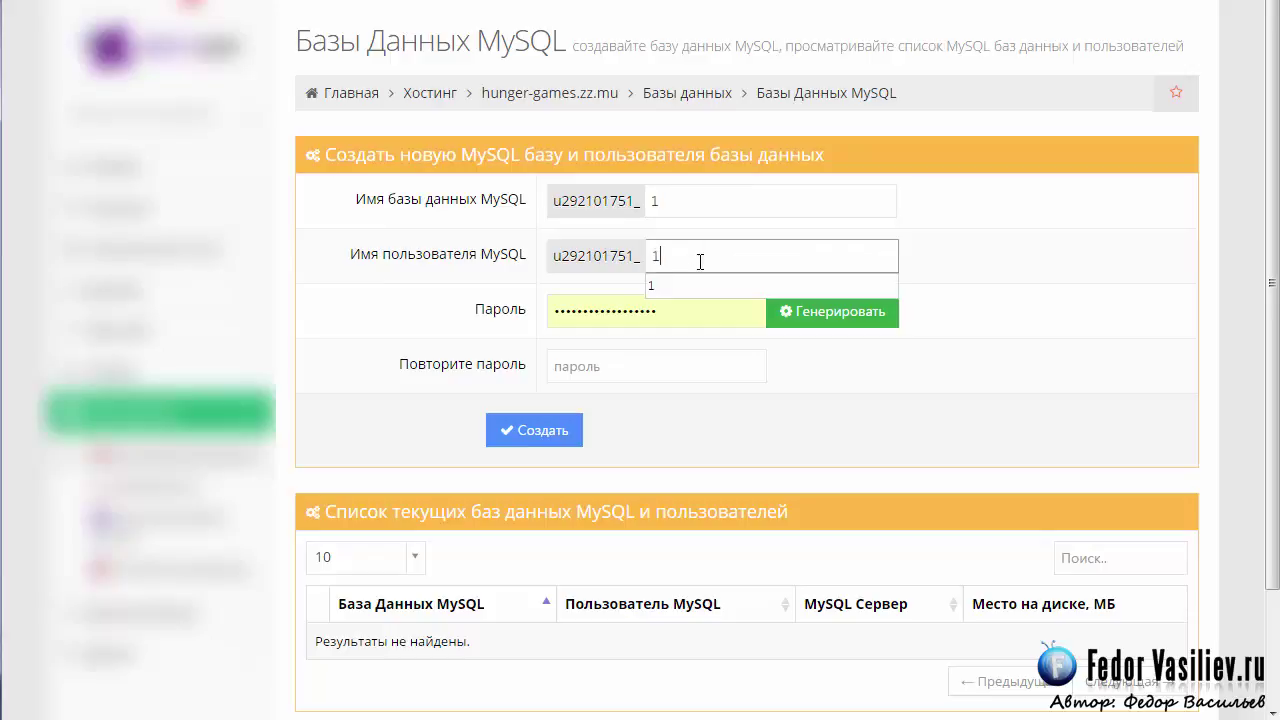
click(988, 238)
Enter the account password in both password fields and create the database and user.
double_click(677, 310)
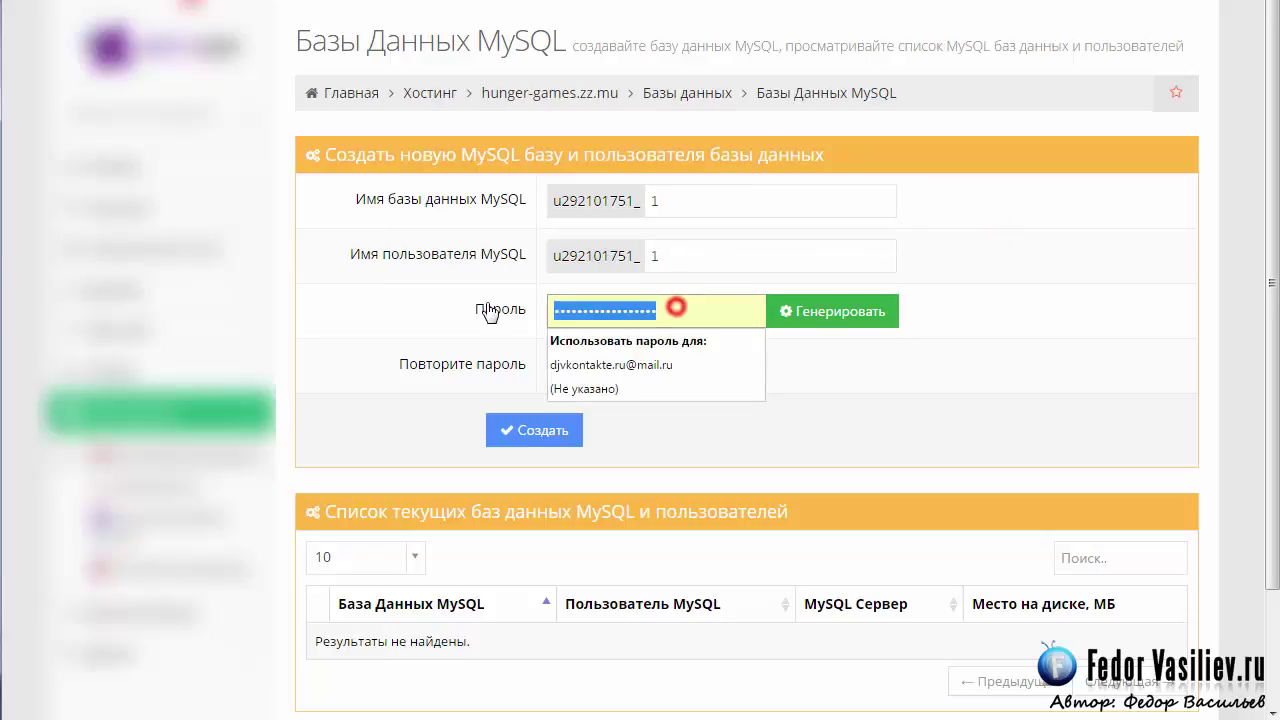
click(455, 303)
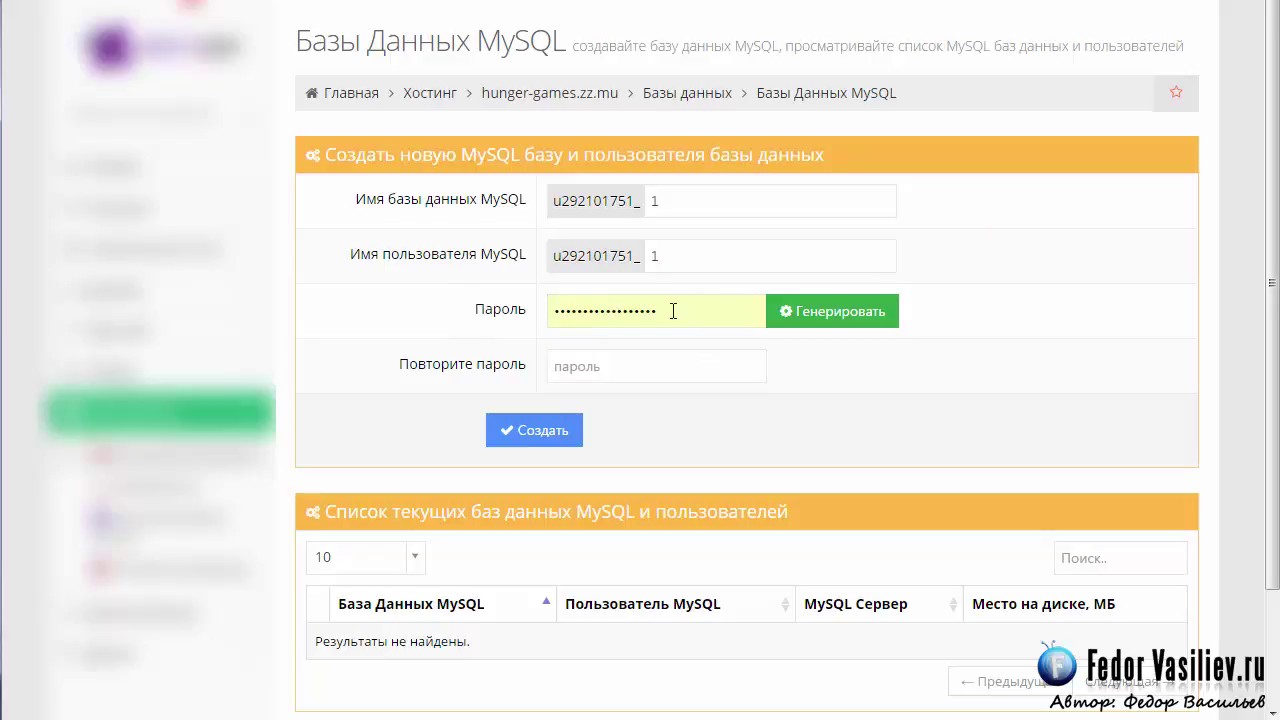
click(823, 312)
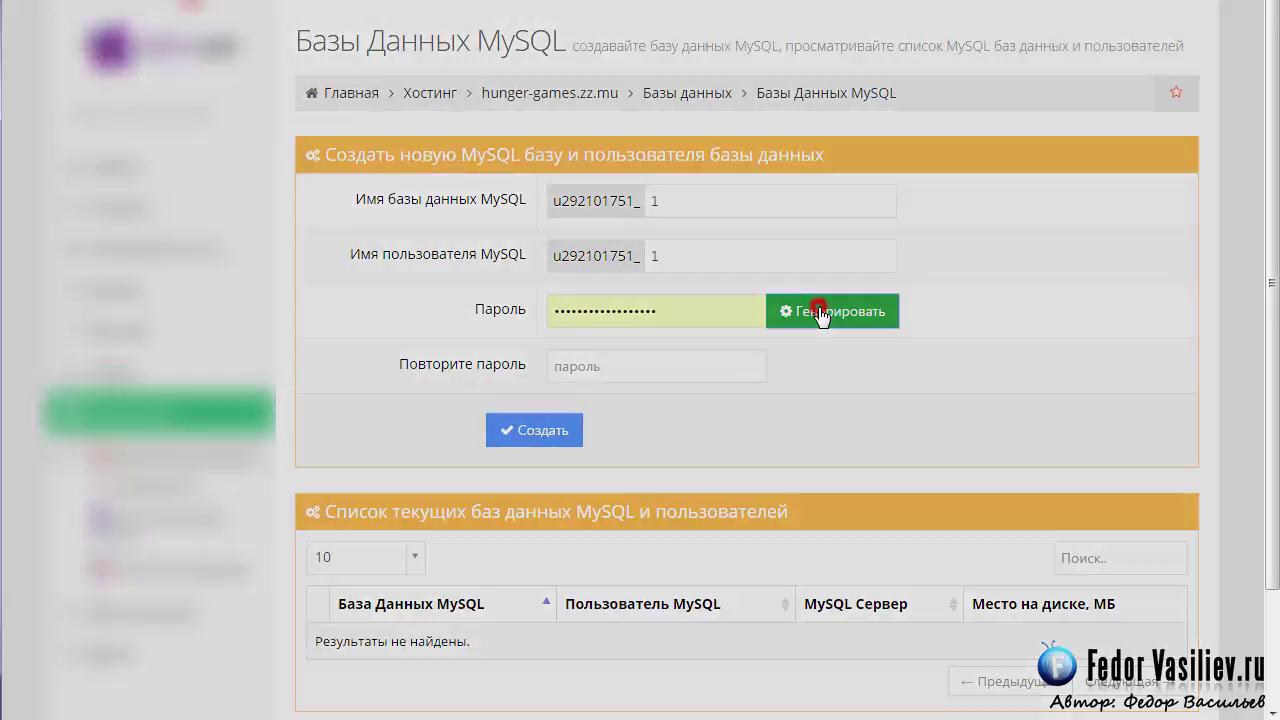
drag(655, 238, 886, 231)
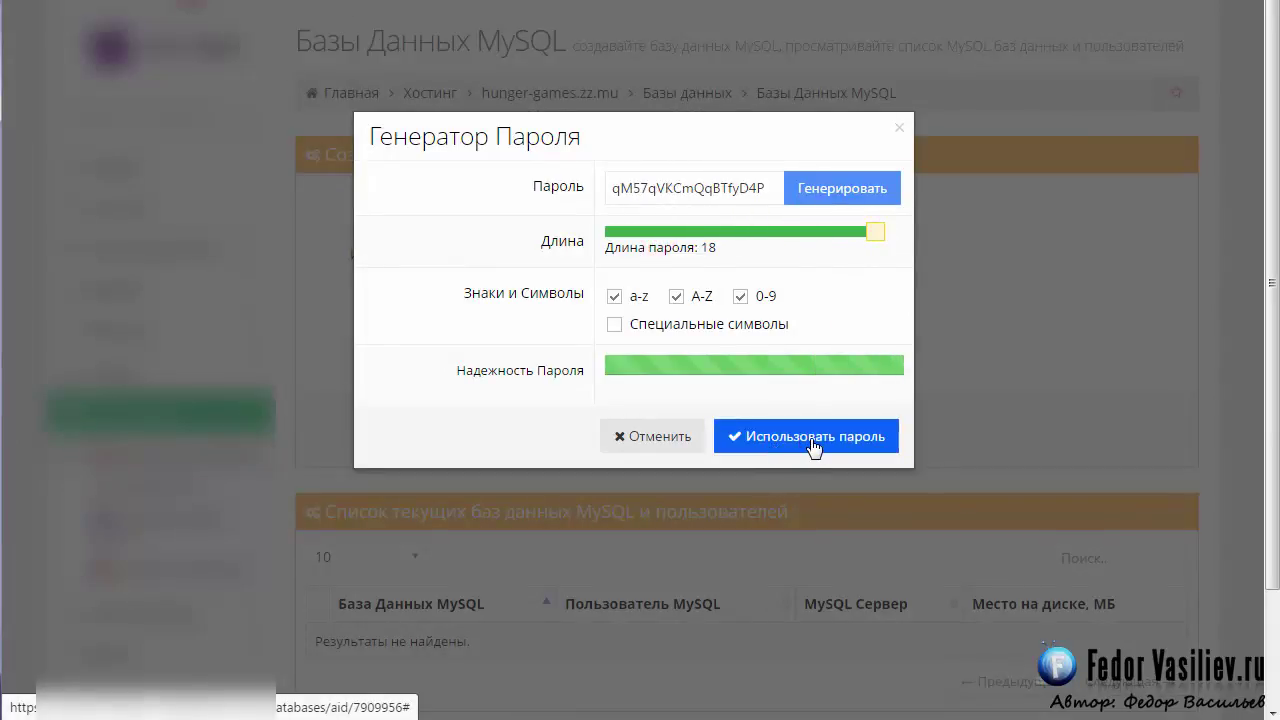
drag(770, 187, 604, 190)
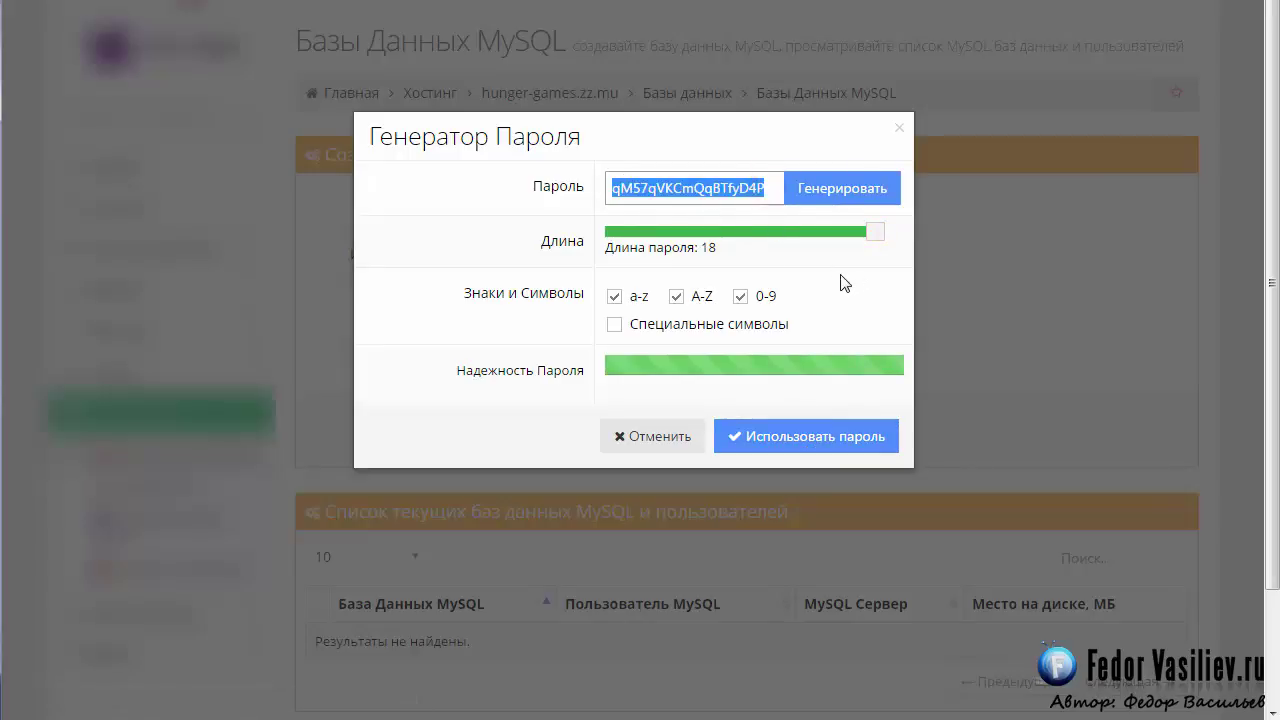
key(Return)
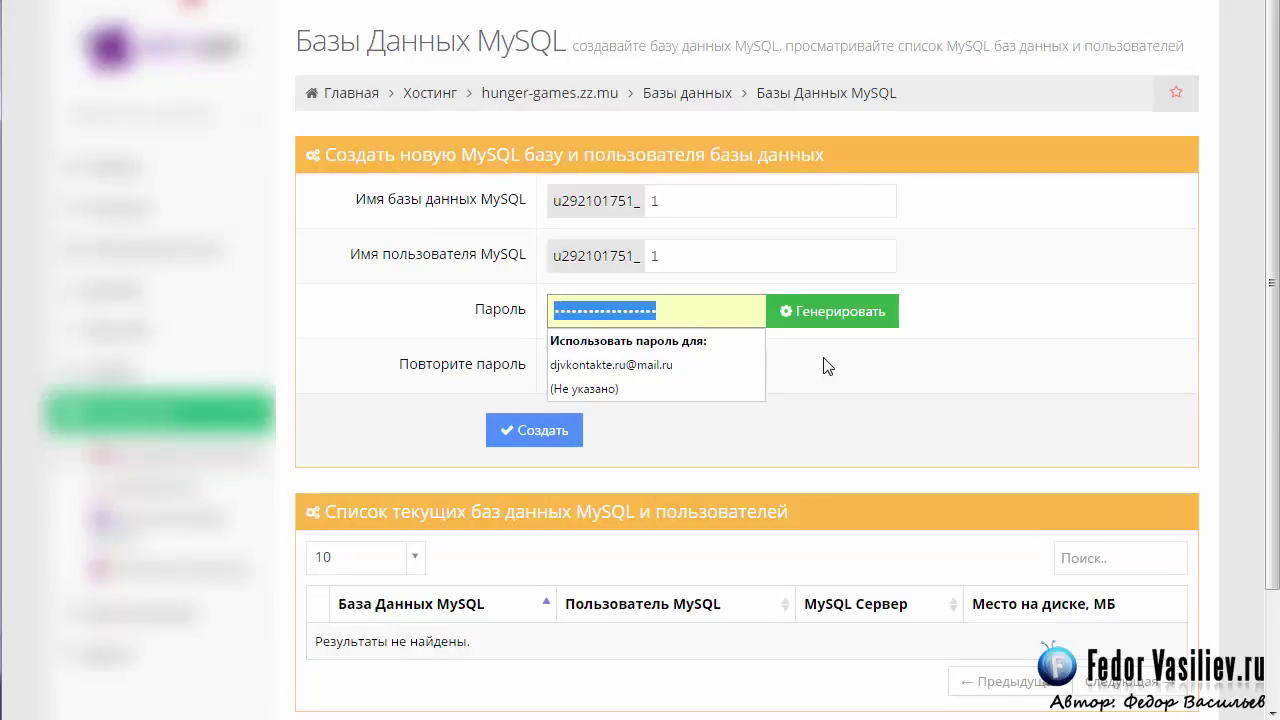
text(1)
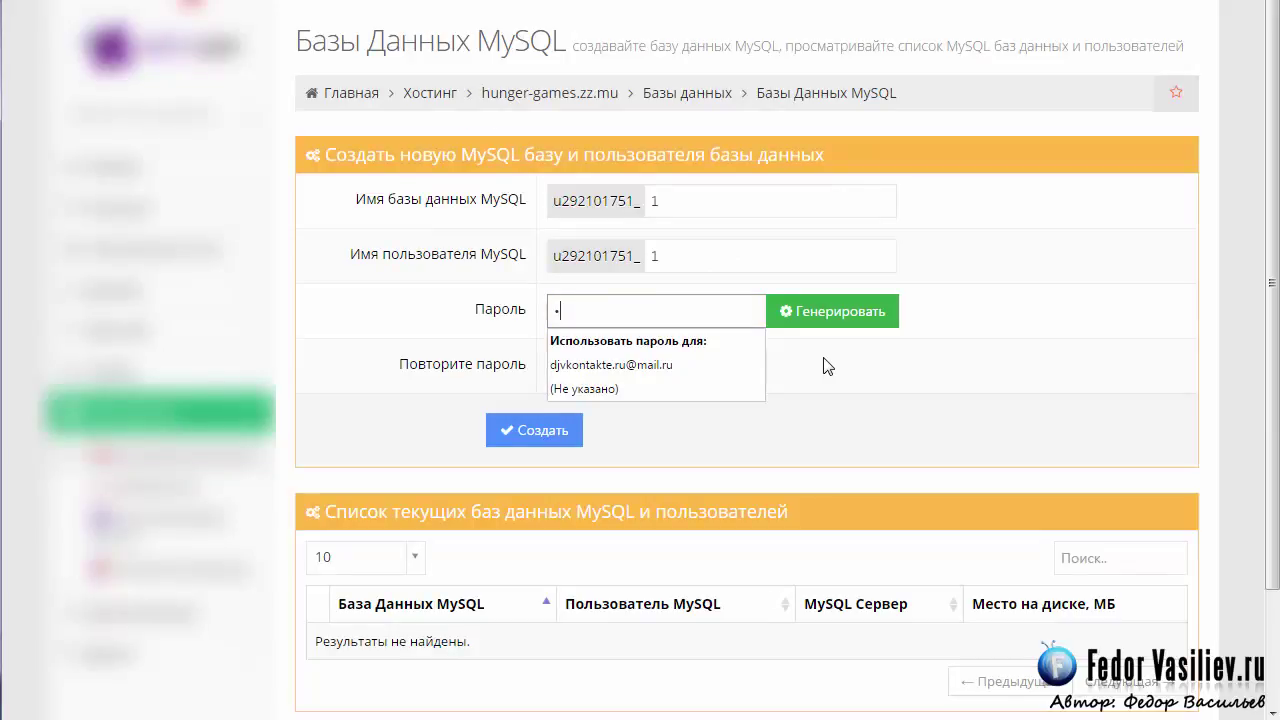
text(23456)
click(659, 364)
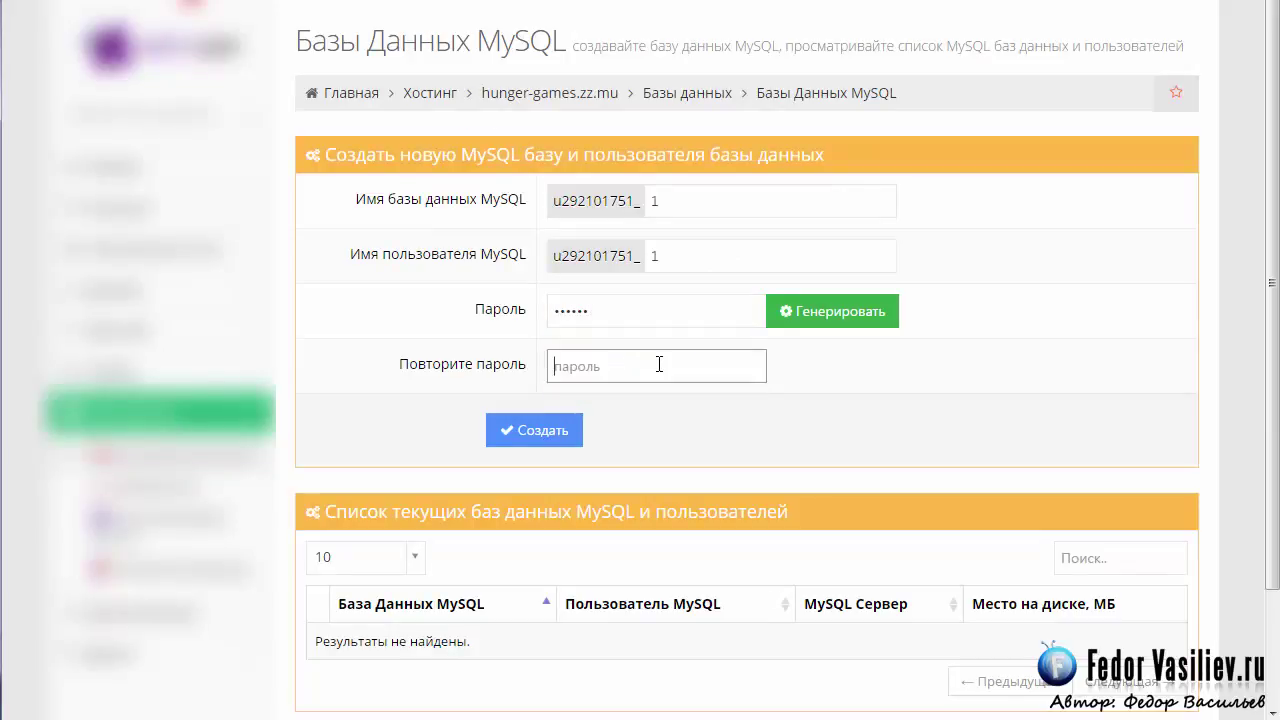
text(123456)
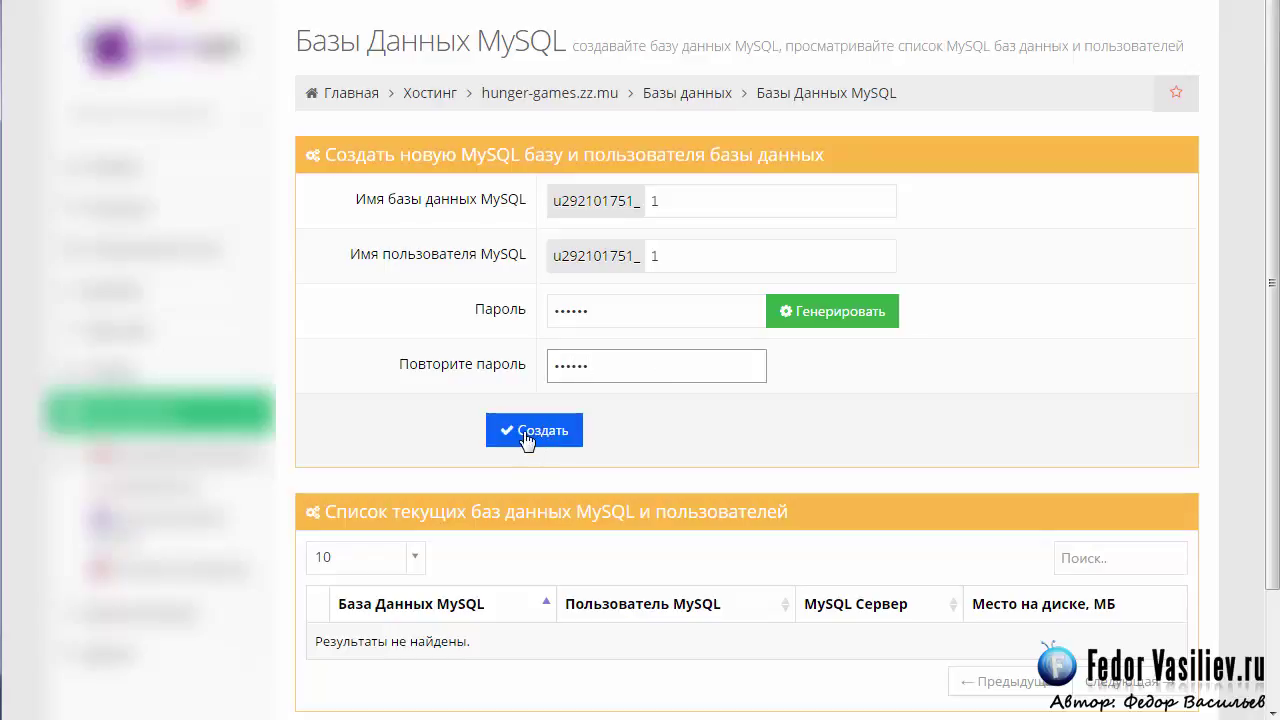
click(527, 432)
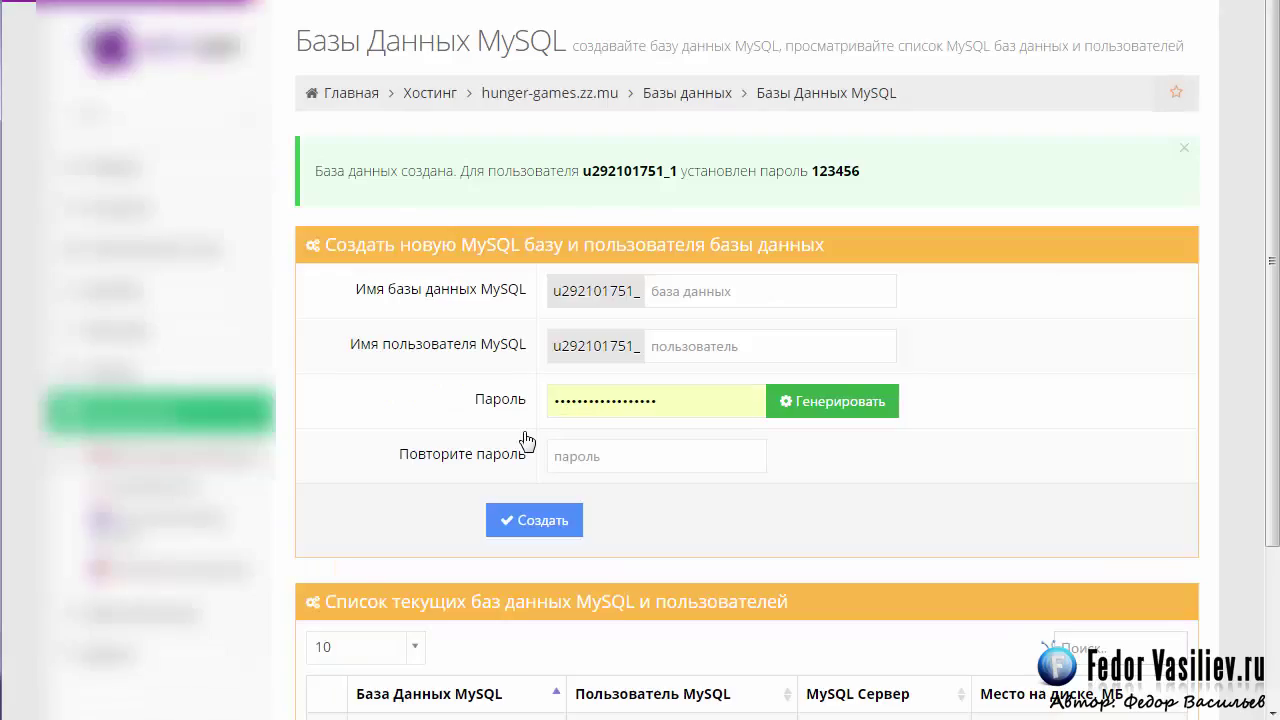
drag(344, 171, 469, 171)
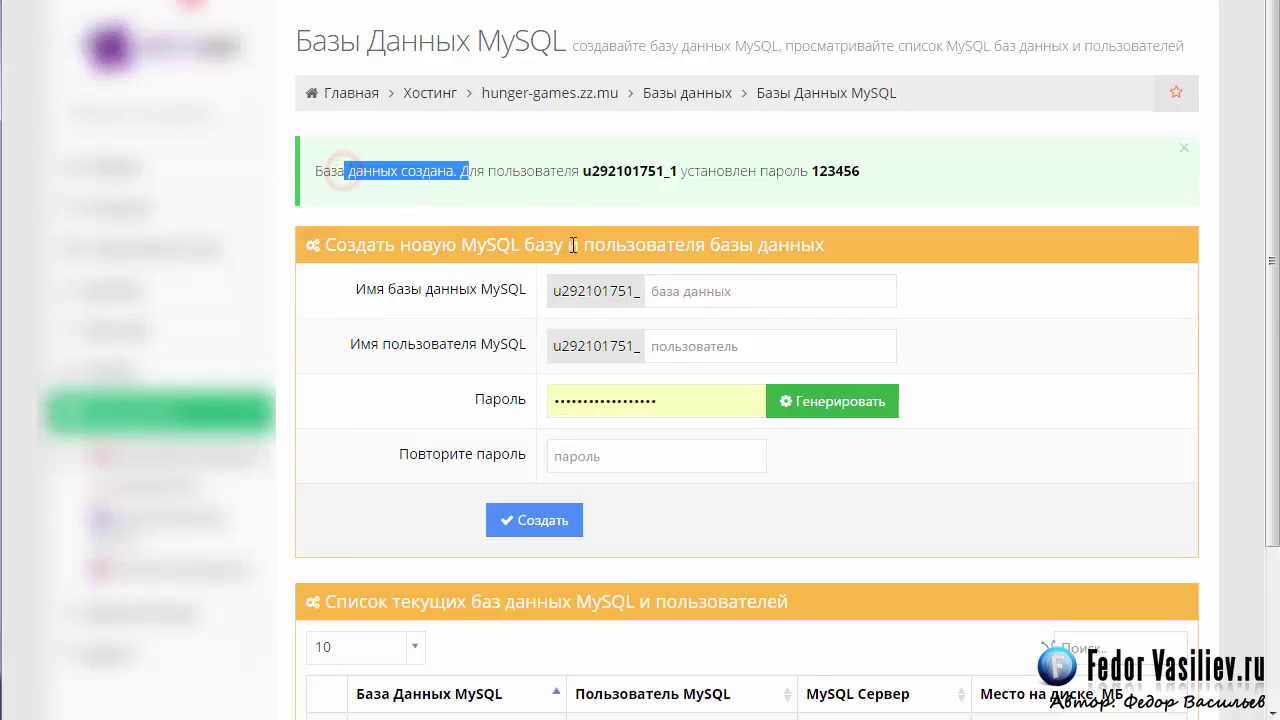
scroll(669, 360, down, 2)
scroll(331, 531, up, 1)
scroll(380, 460, down, 1)
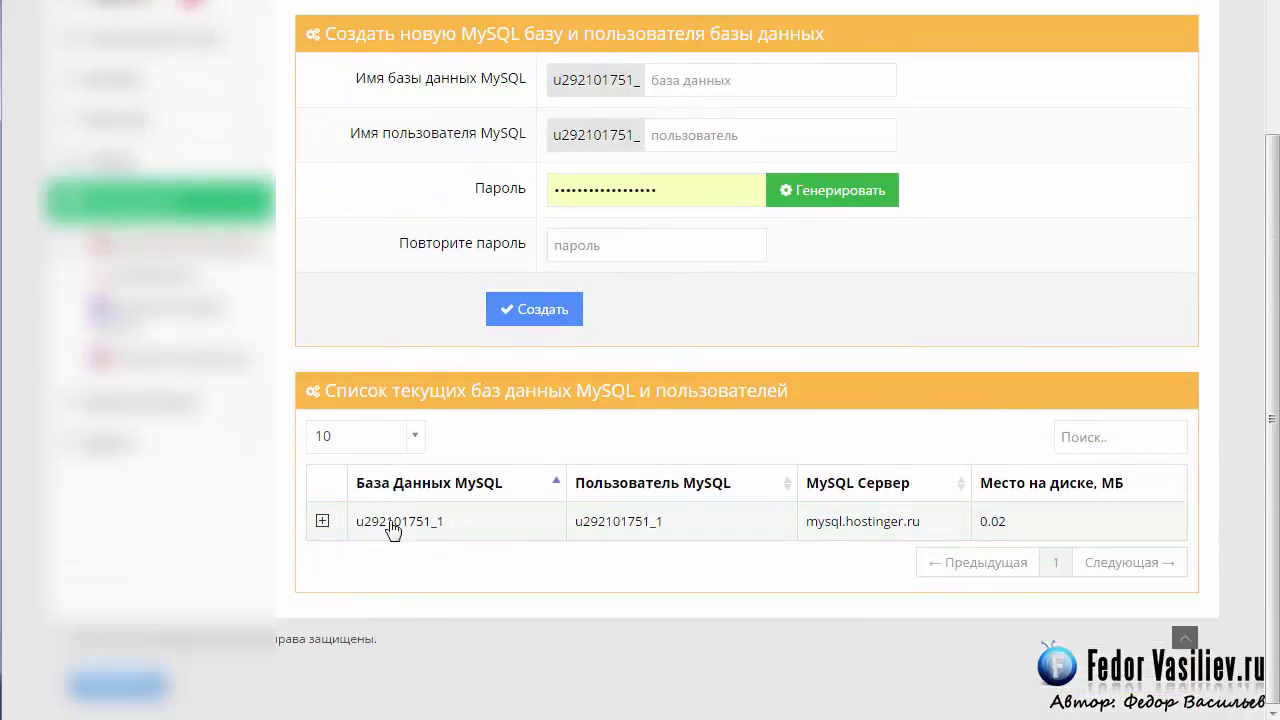
click(321, 521)
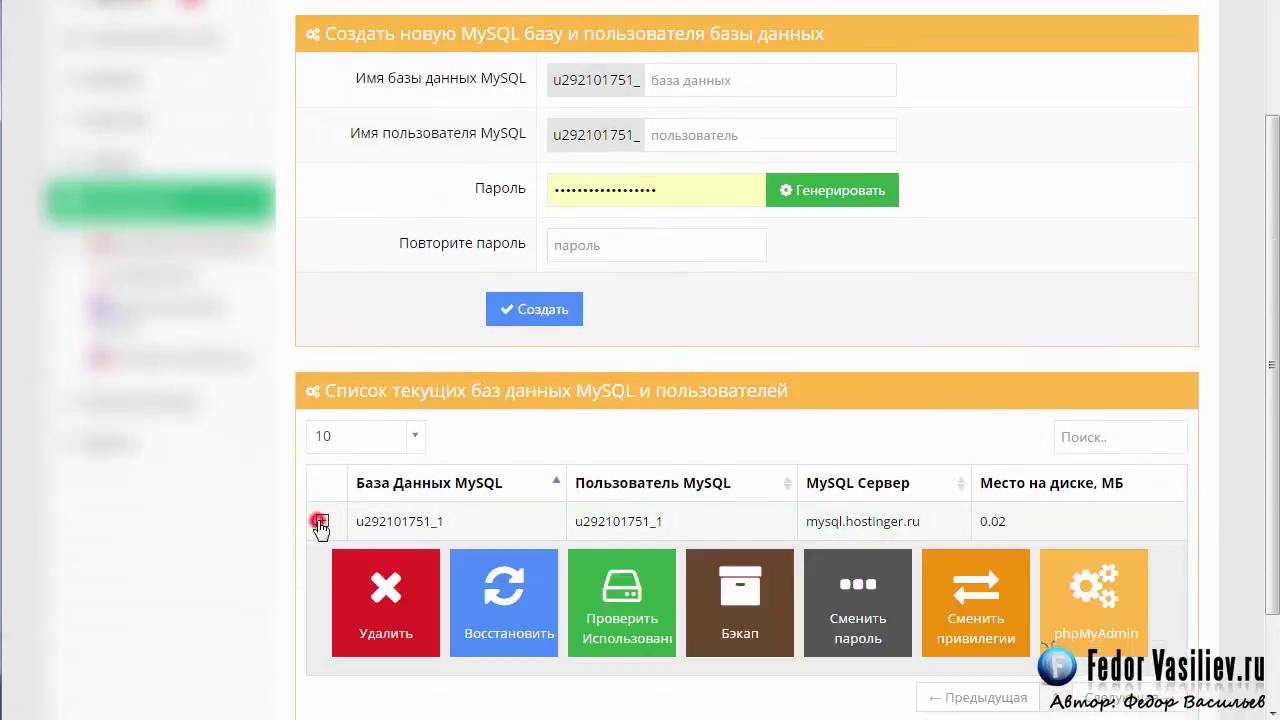
scroll(320, 524, down, 1)
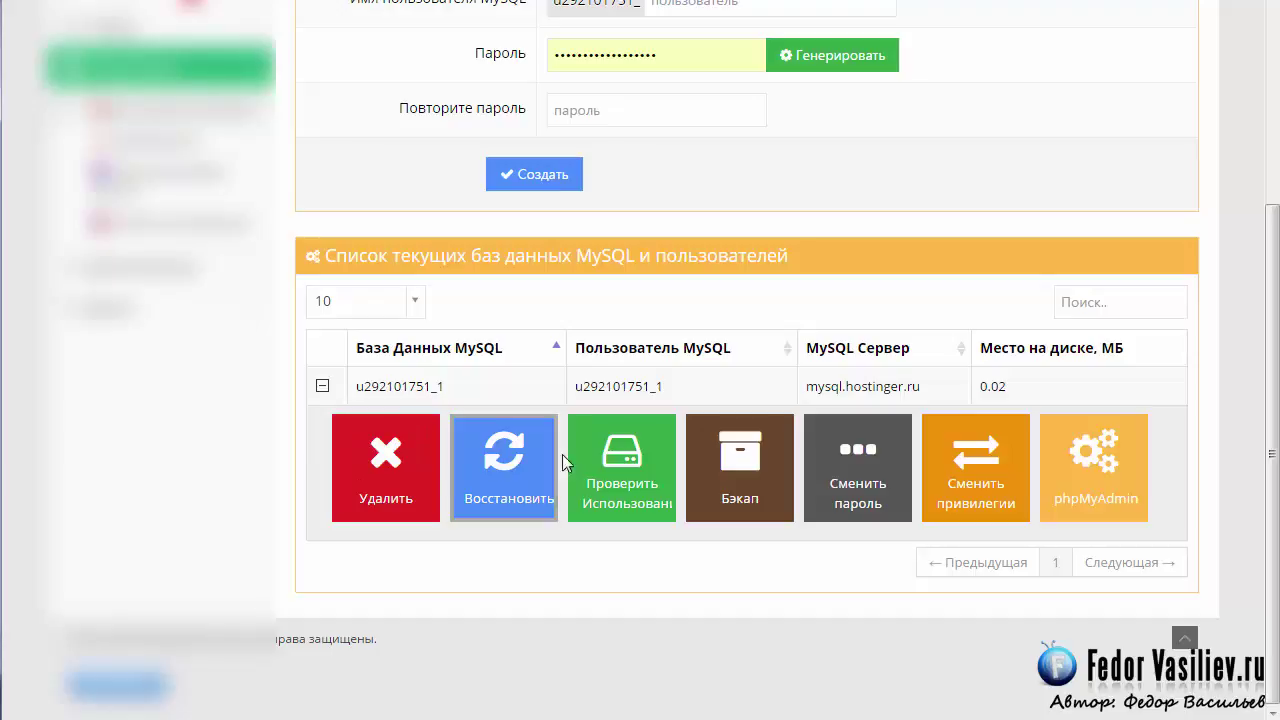
scroll(763, 216, up, 3)
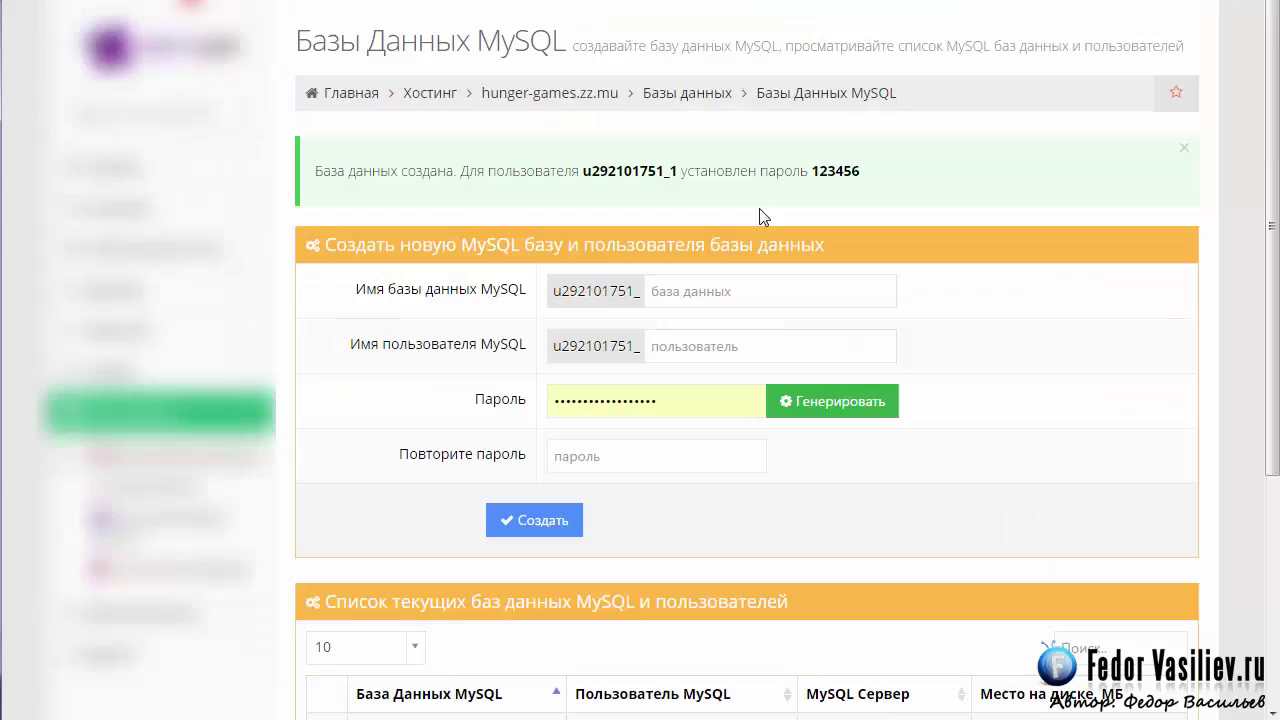
drag(480, 95, 619, 96)
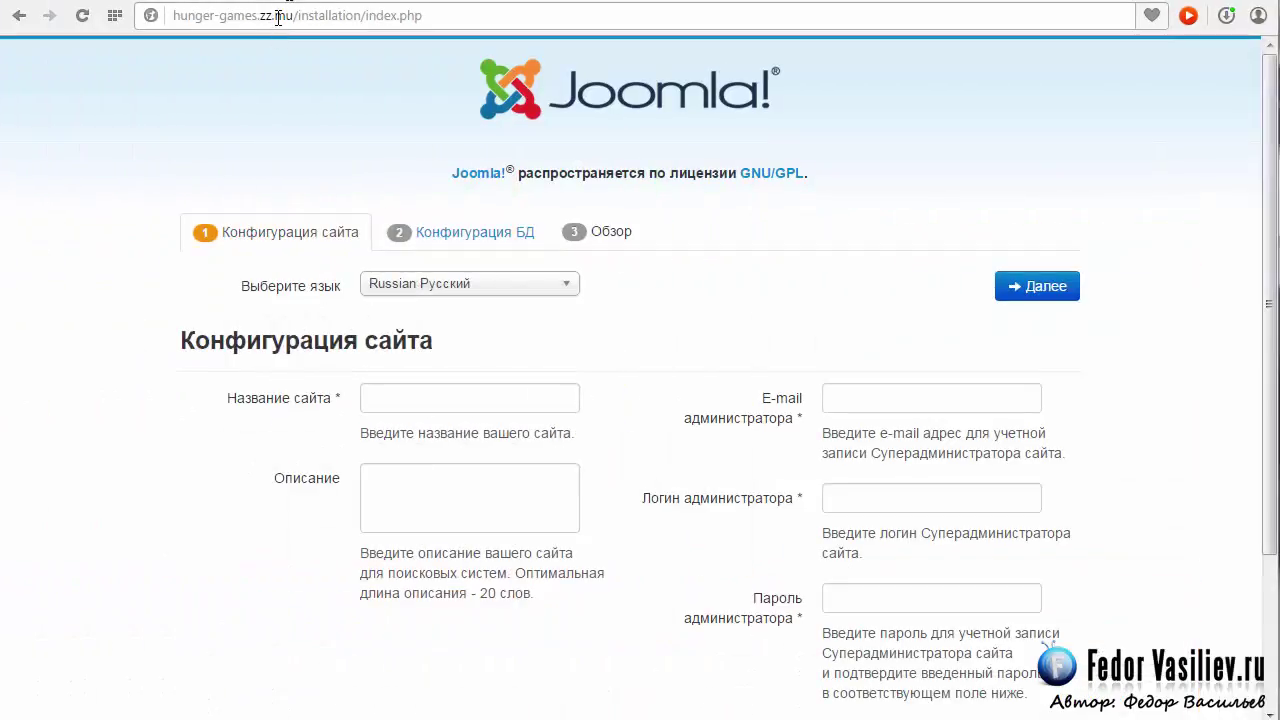
Load hunger-games.zz.mu/installation/index.php and focus the Site Name field.
click(278, 17)
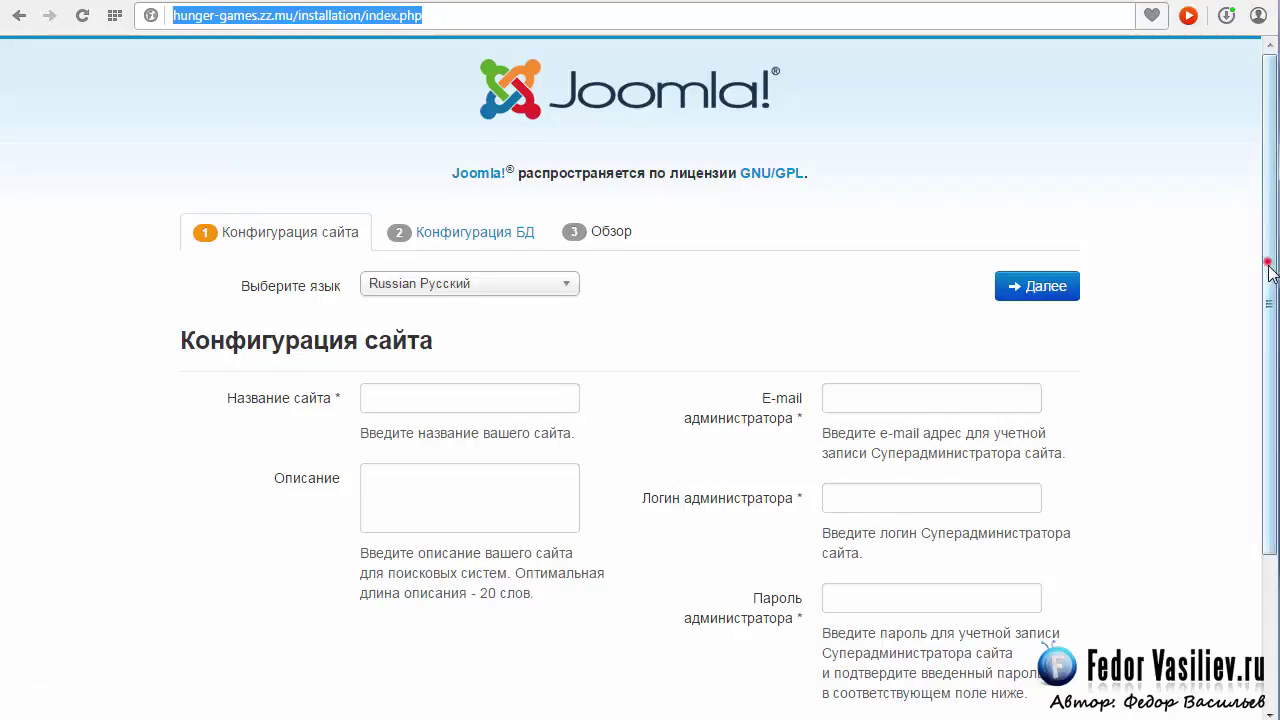
scroll(1266, 263, down, 2)
scroll(1266, 263, up, 2)
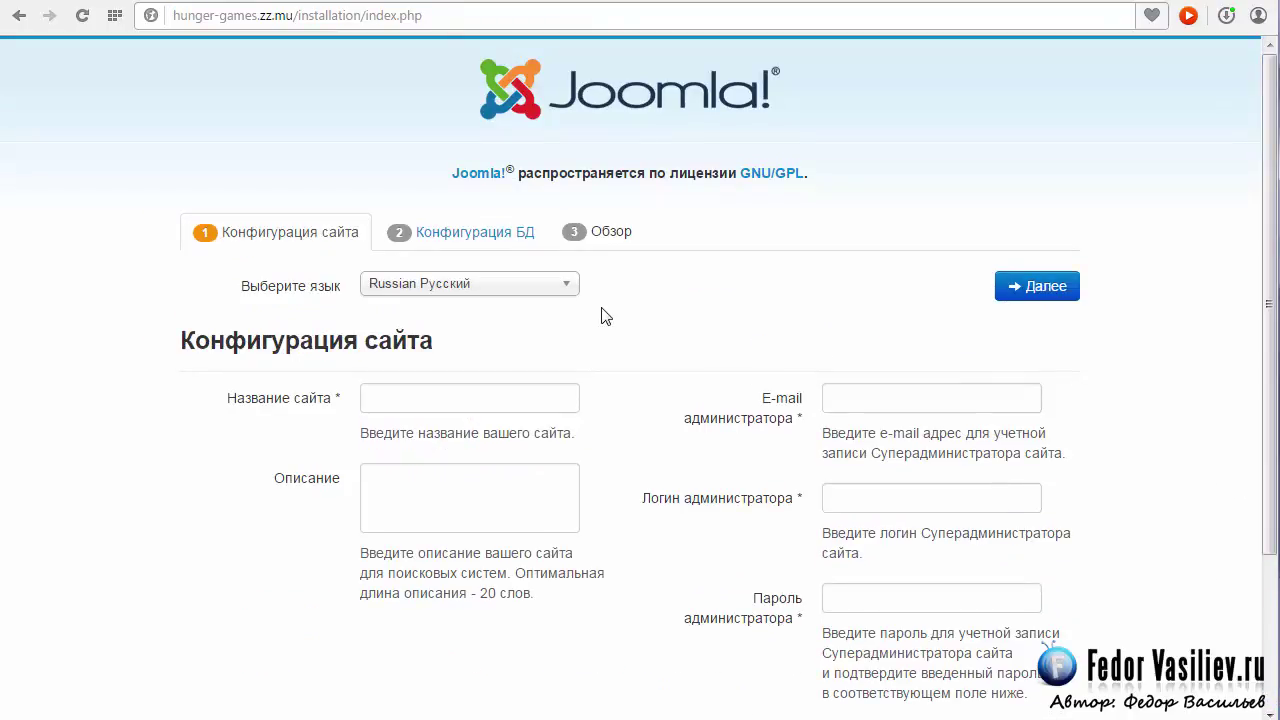
scroll(620, 311, down, 2)
scroll(620, 311, up, 1)
click(423, 292)
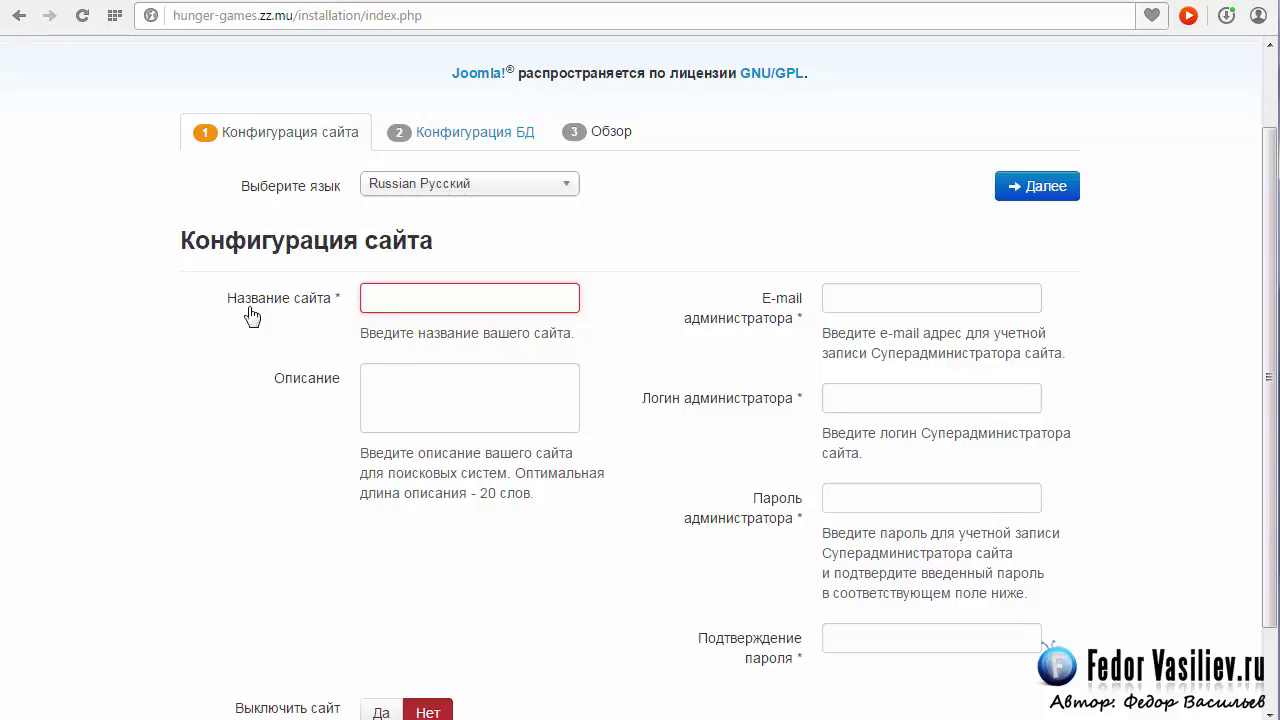
Enter site name тест and the administrator's e-mail from the saved suggestion.
click(395, 304)
text(тест)
click(897, 296)
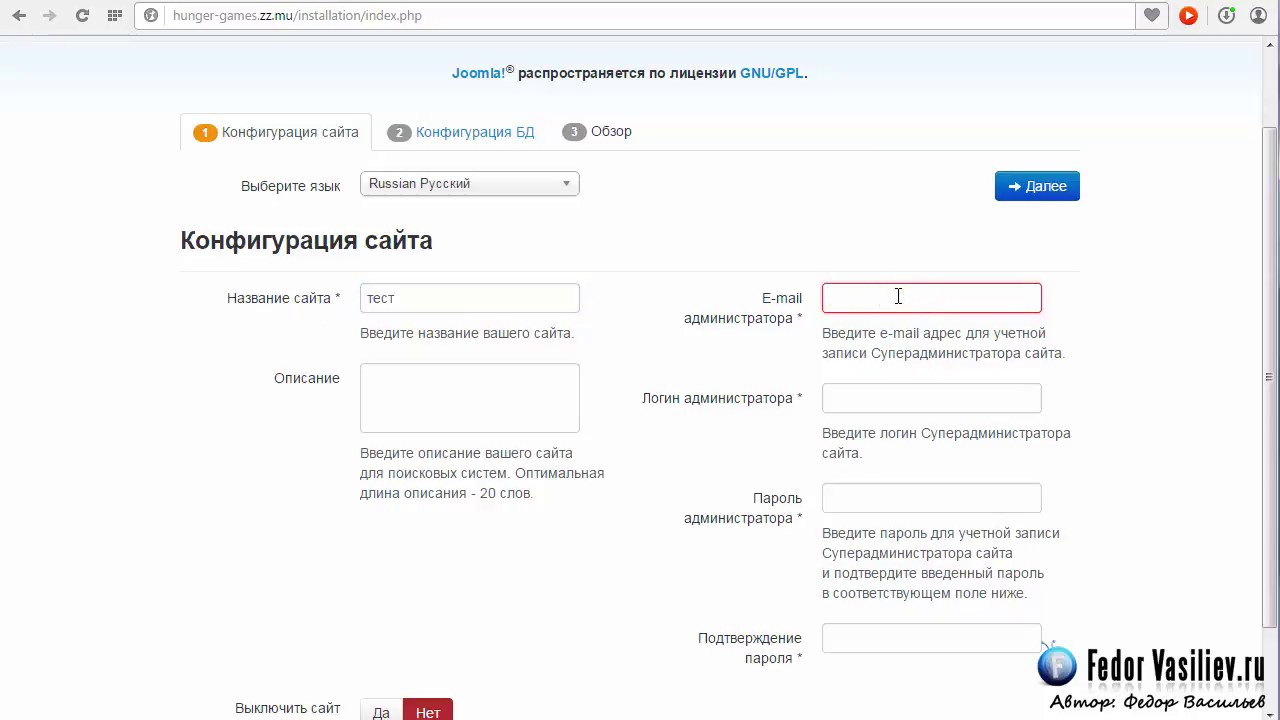
text(a)
key(BackSpace)
key(ctrl+v)
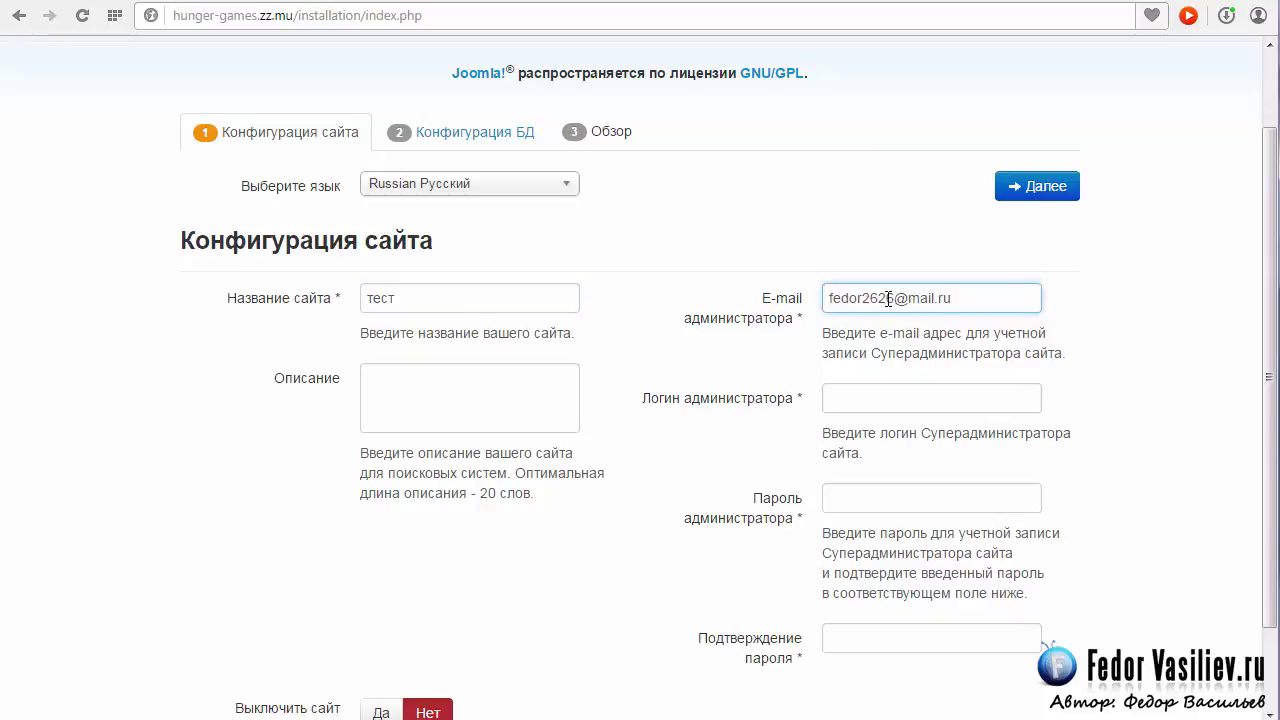
Enter admin as the administrator login name.
scroll(869, 304, down, 1)
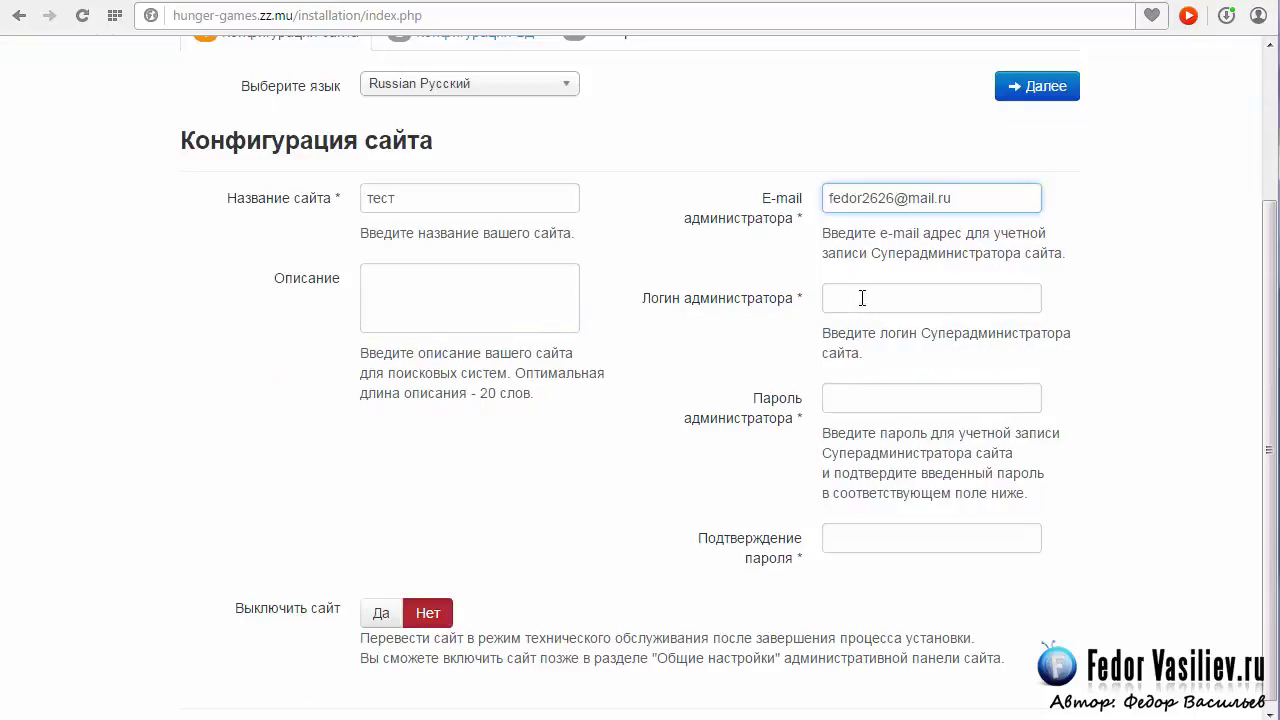
click(862, 298)
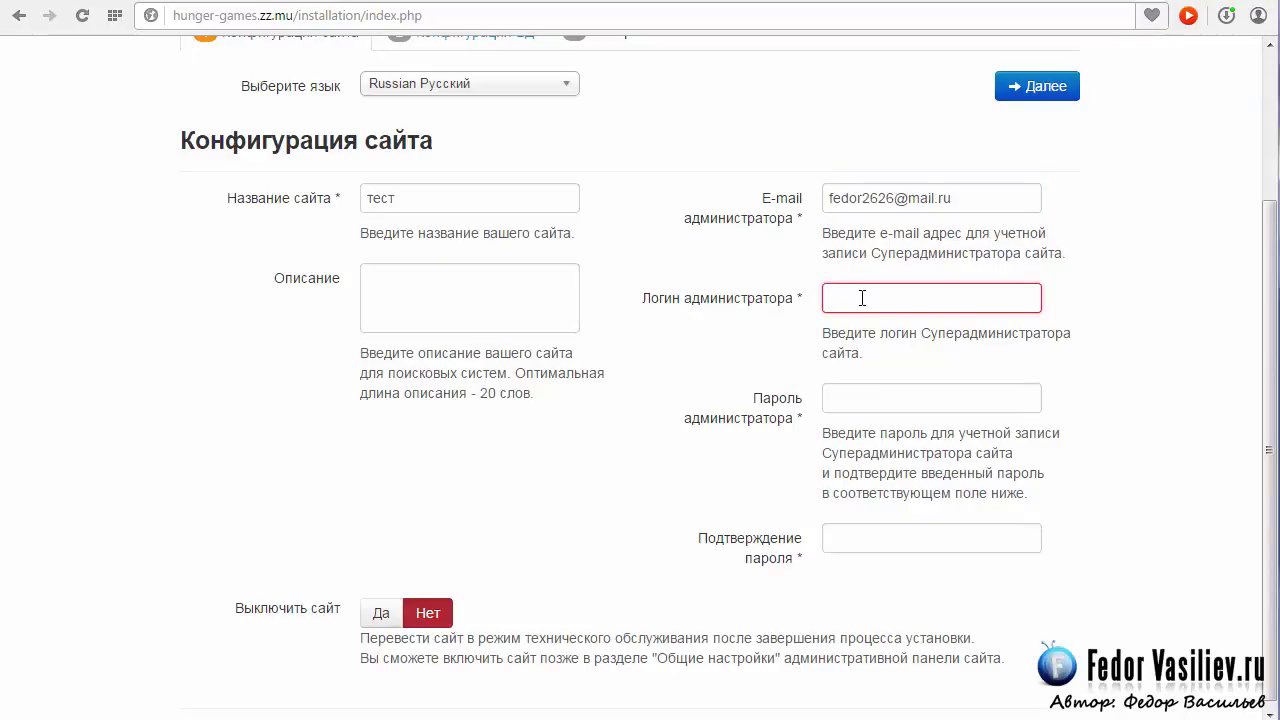
text(admin)
double_click(877, 297)
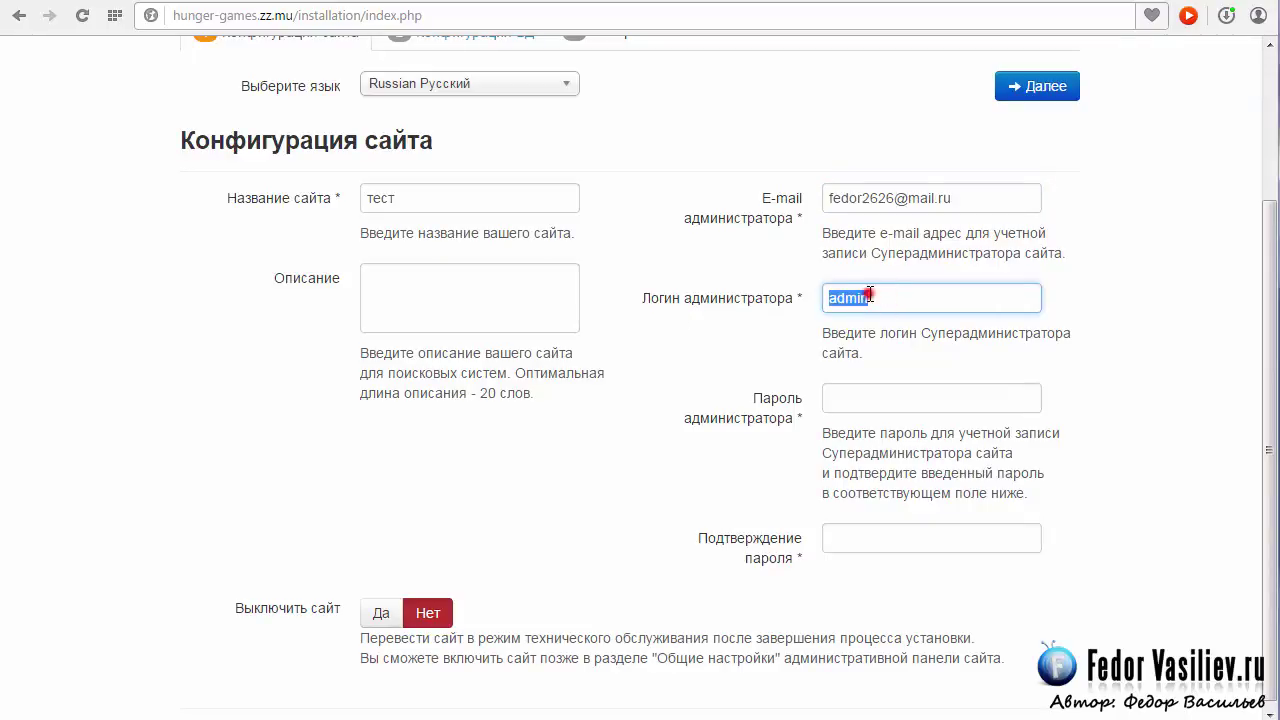
click(872, 292)
double_click(908, 294)
click(840, 298)
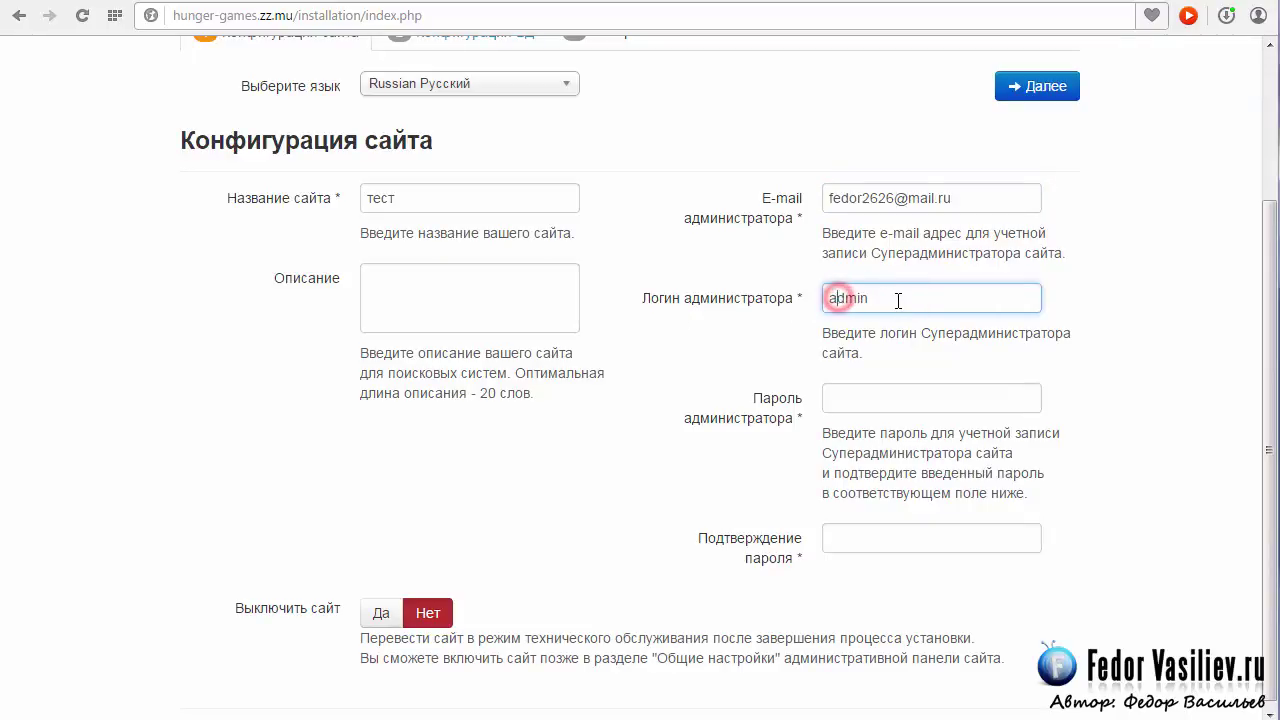
double_click(894, 294)
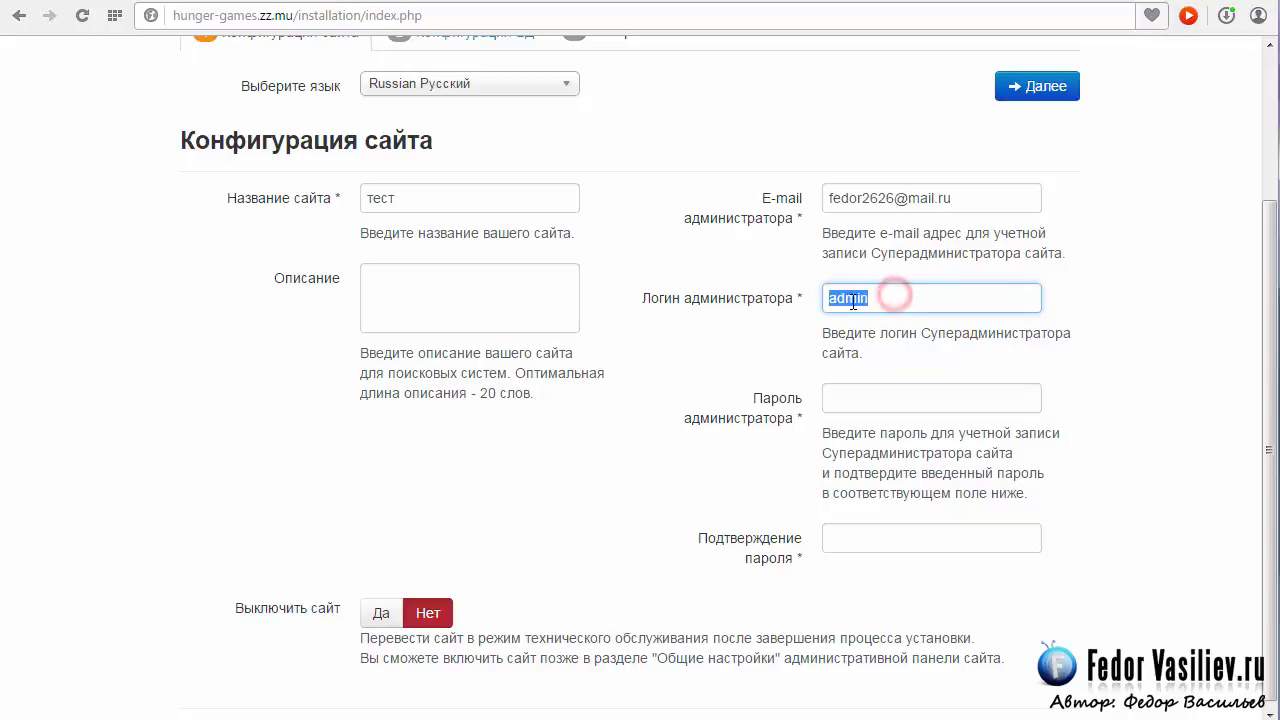
click(848, 294)
drag(857, 297, 902, 295)
double_click(894, 294)
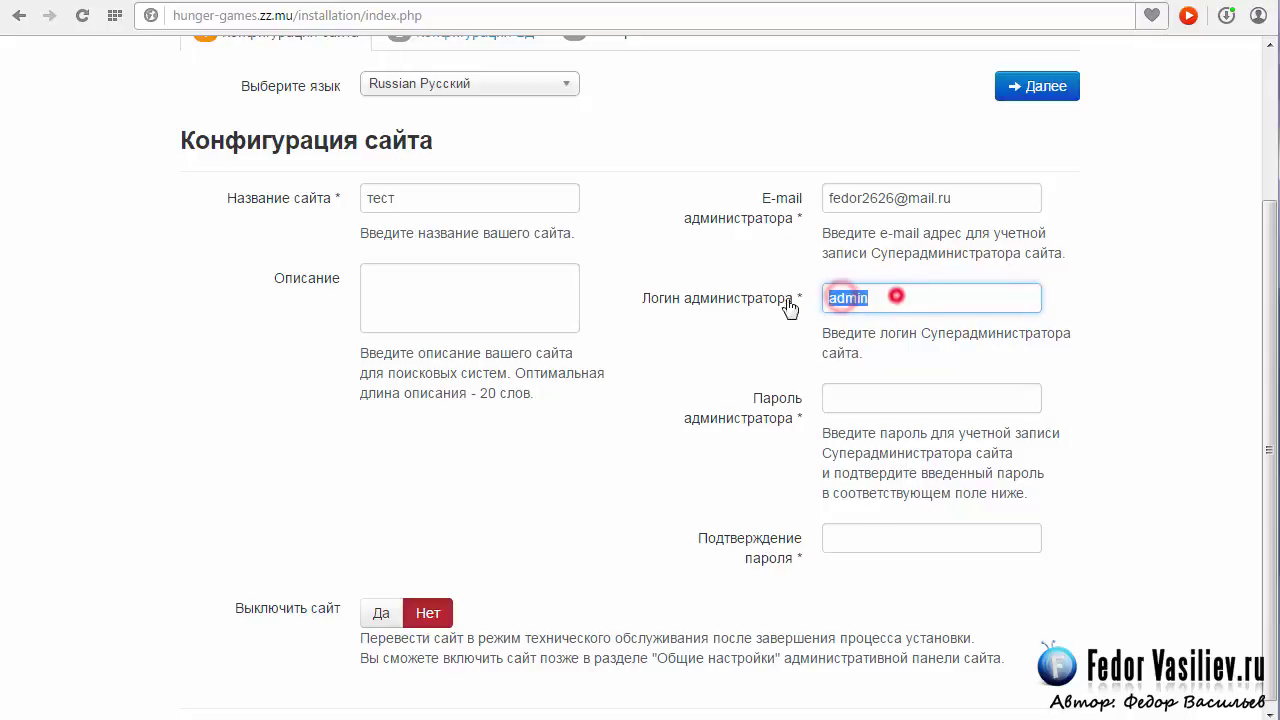
double_click(894, 294)
click(858, 297)
click(890, 293)
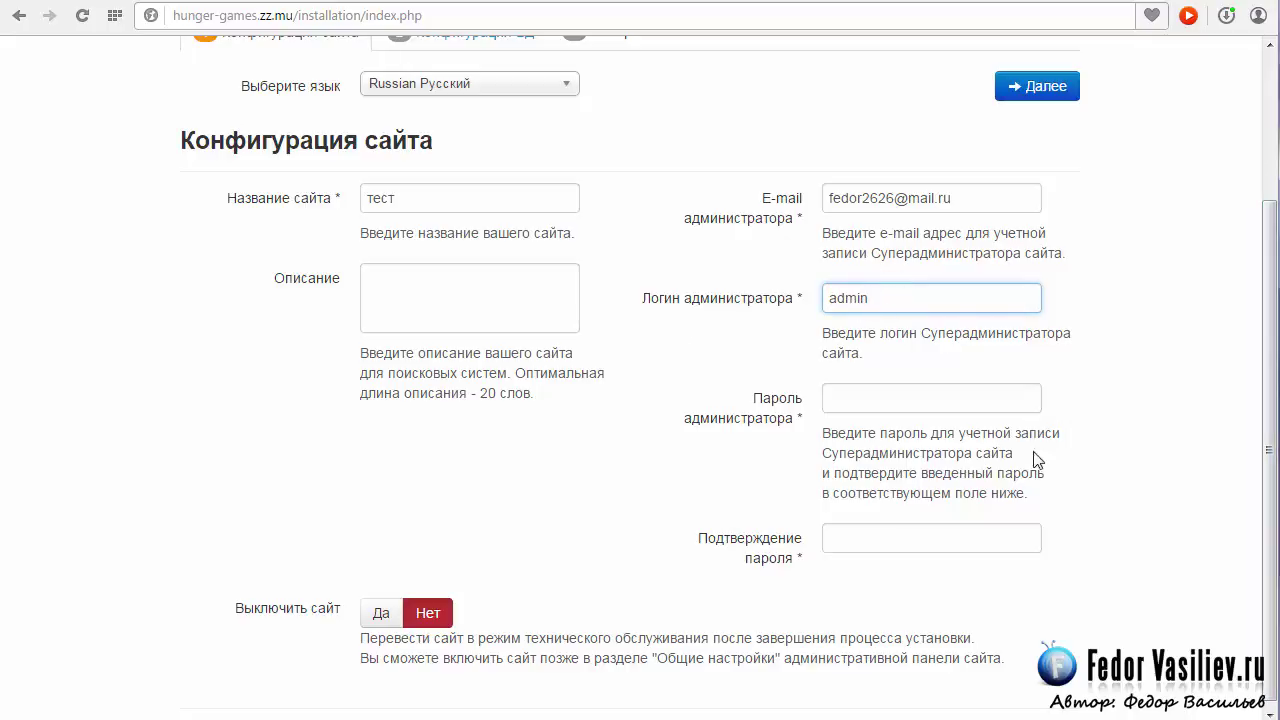
Enter the administrator password and begin typing its confirmation.
click(863, 398)
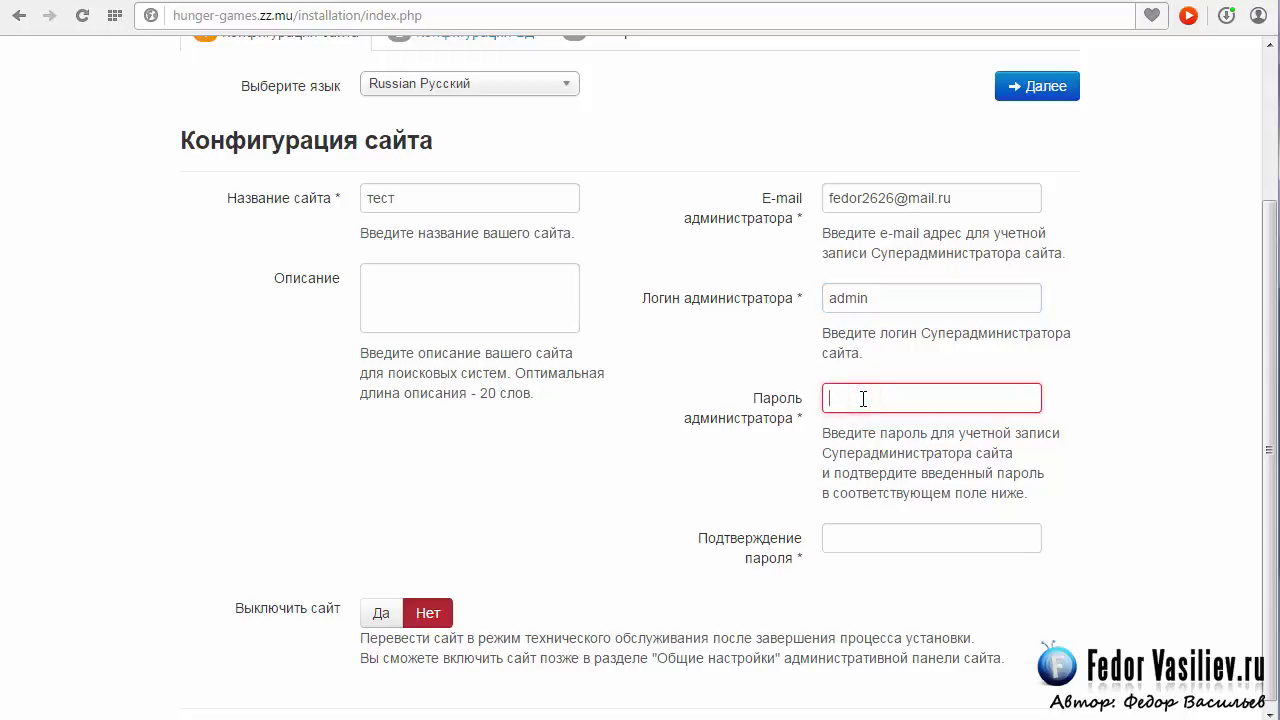
text(123456)
click(870, 543)
text(•••)
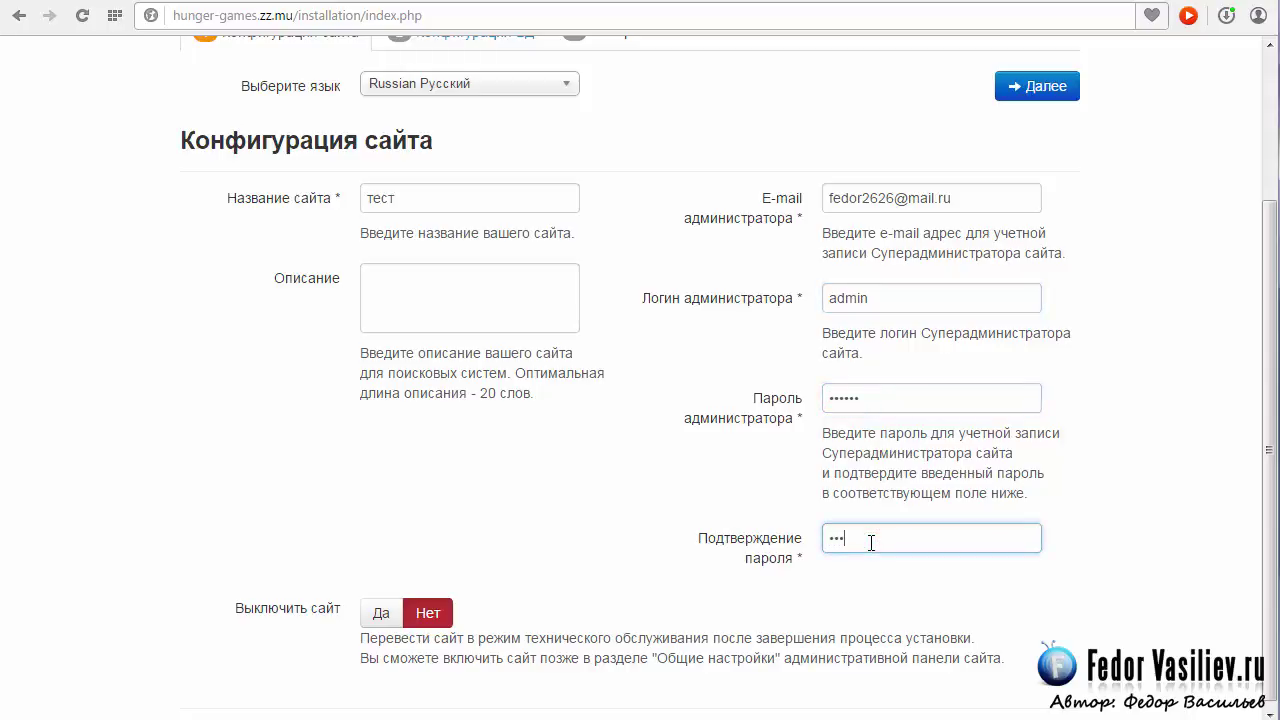
scroll(889, 391, up, 2)
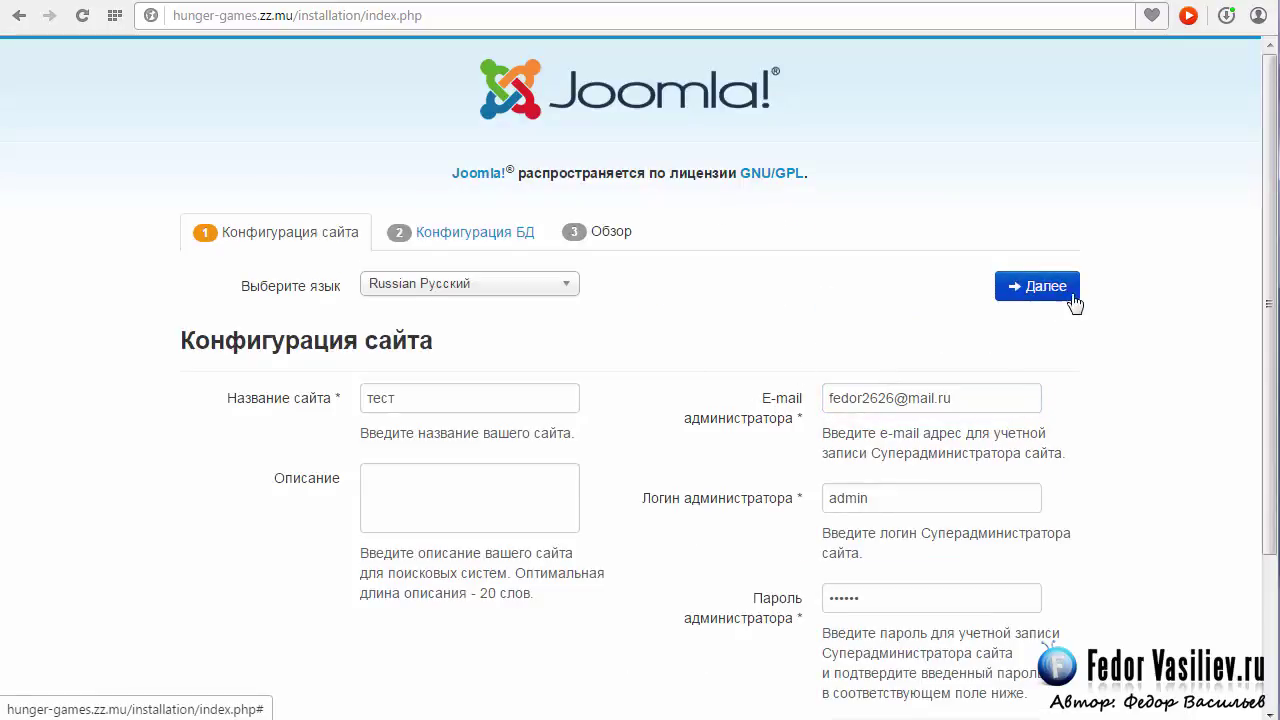
Advance the installer to the Database Configuration step.
click(1043, 287)
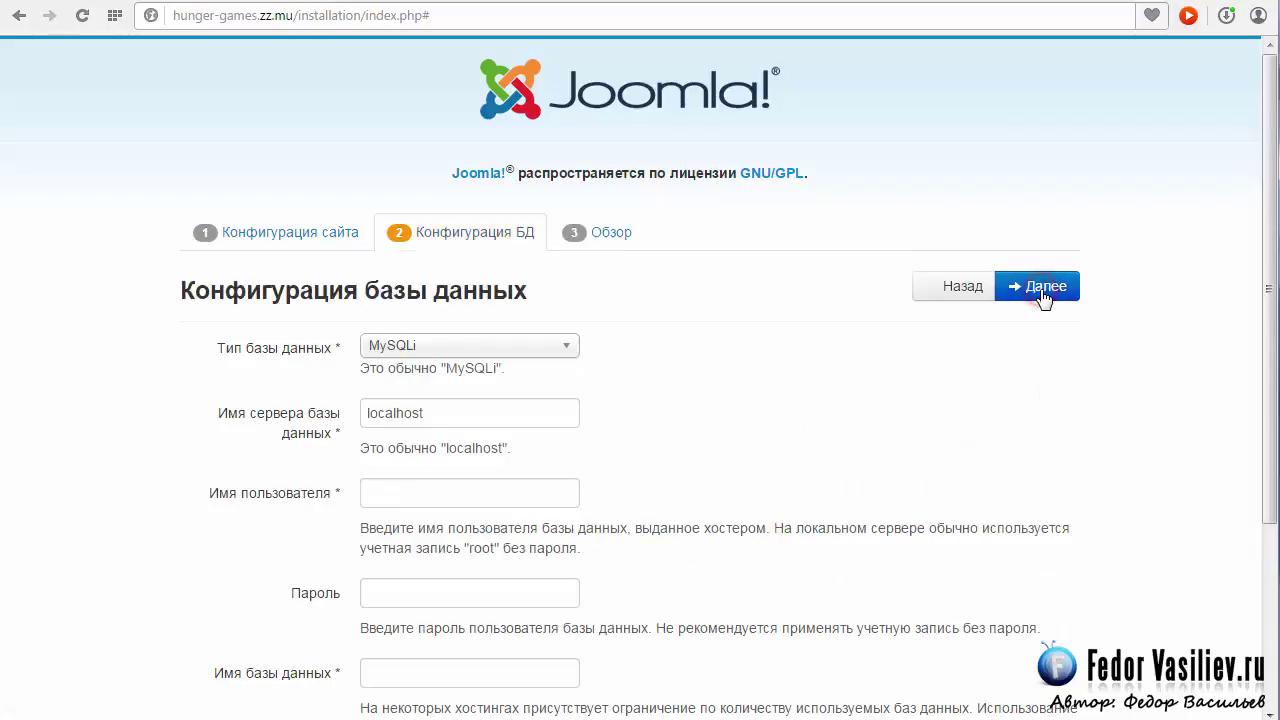
scroll(710, 298, down, 2)
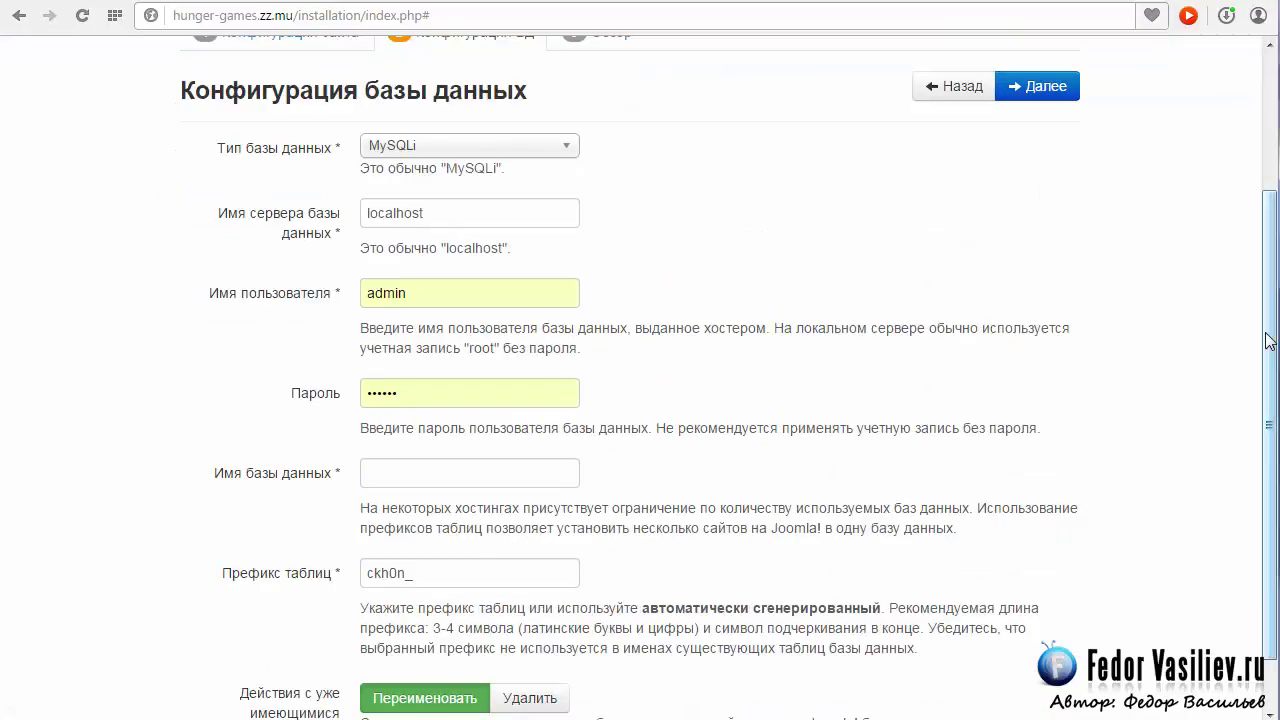
scroll(1262, 320, up, 1)
scroll(1265, 306, down, 2)
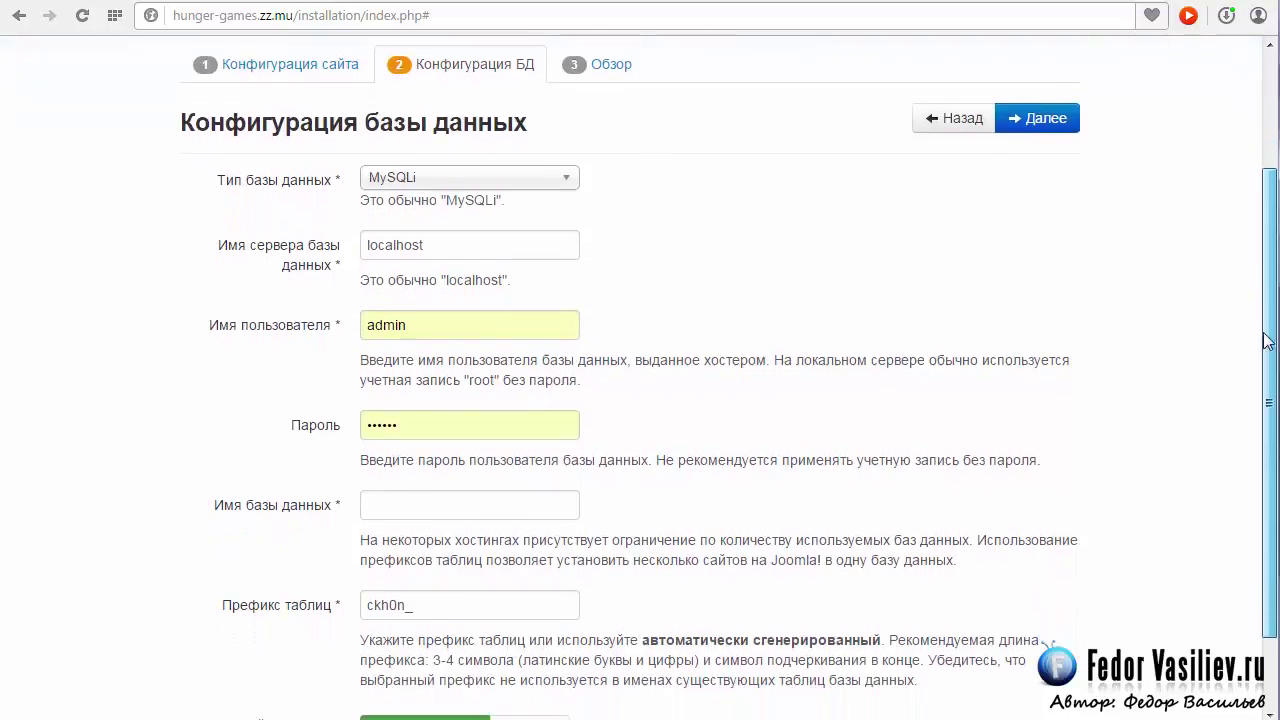
scroll(1270, 305, up, 1)
scroll(1272, 305, up, 1)
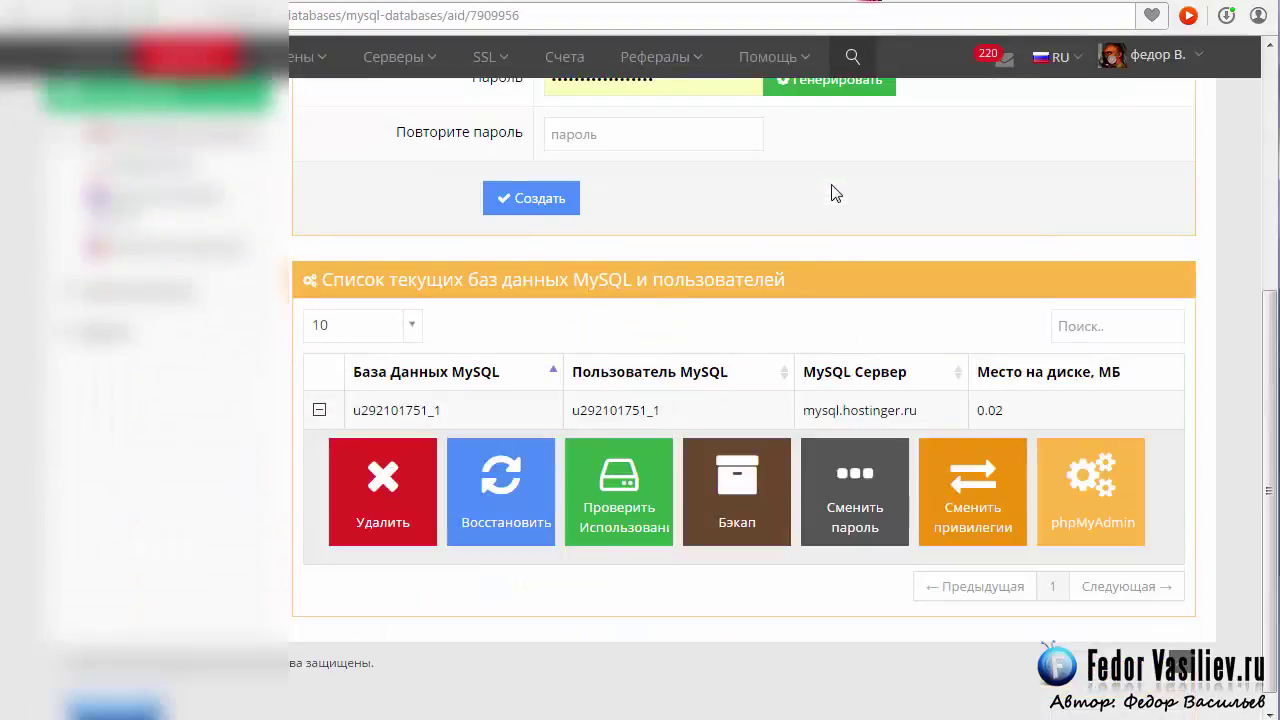
scroll(836, 193, up, 1)
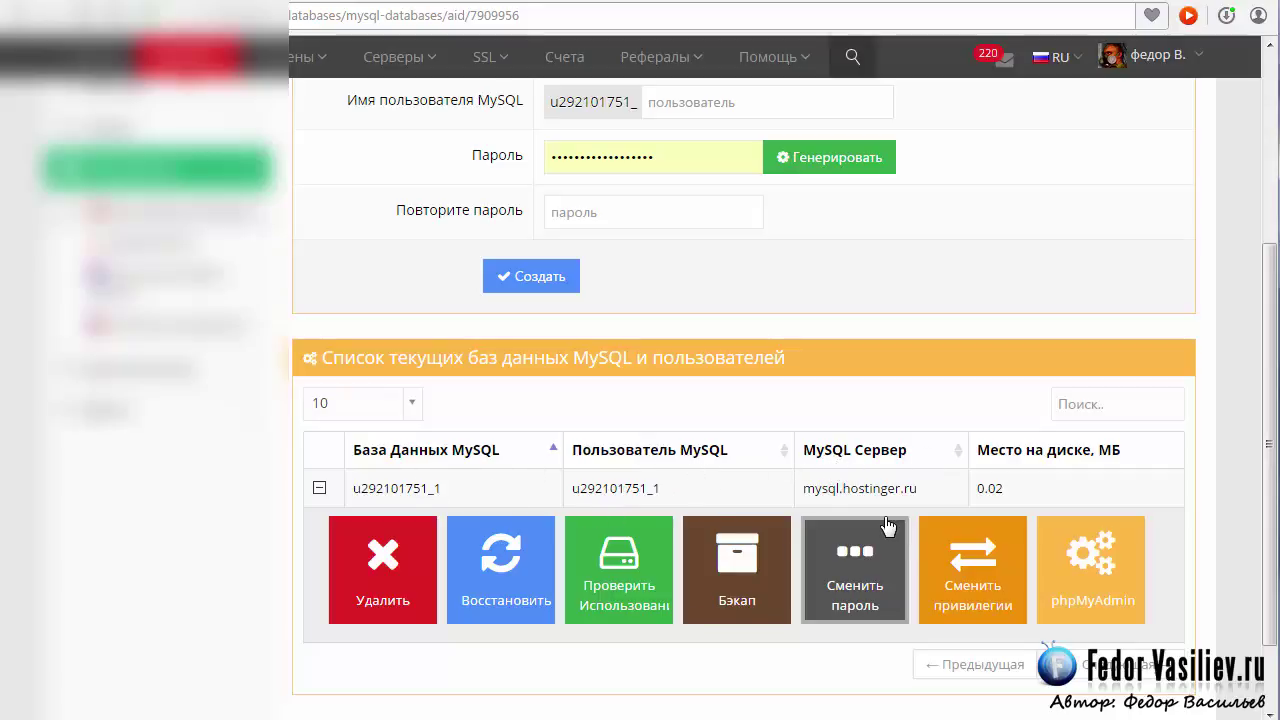
Copy the MySQL server name mysql.hostinger.ru from the Hostinger panel and return to the installer.
drag(922, 492, 806, 492)
key(ctrl+c)
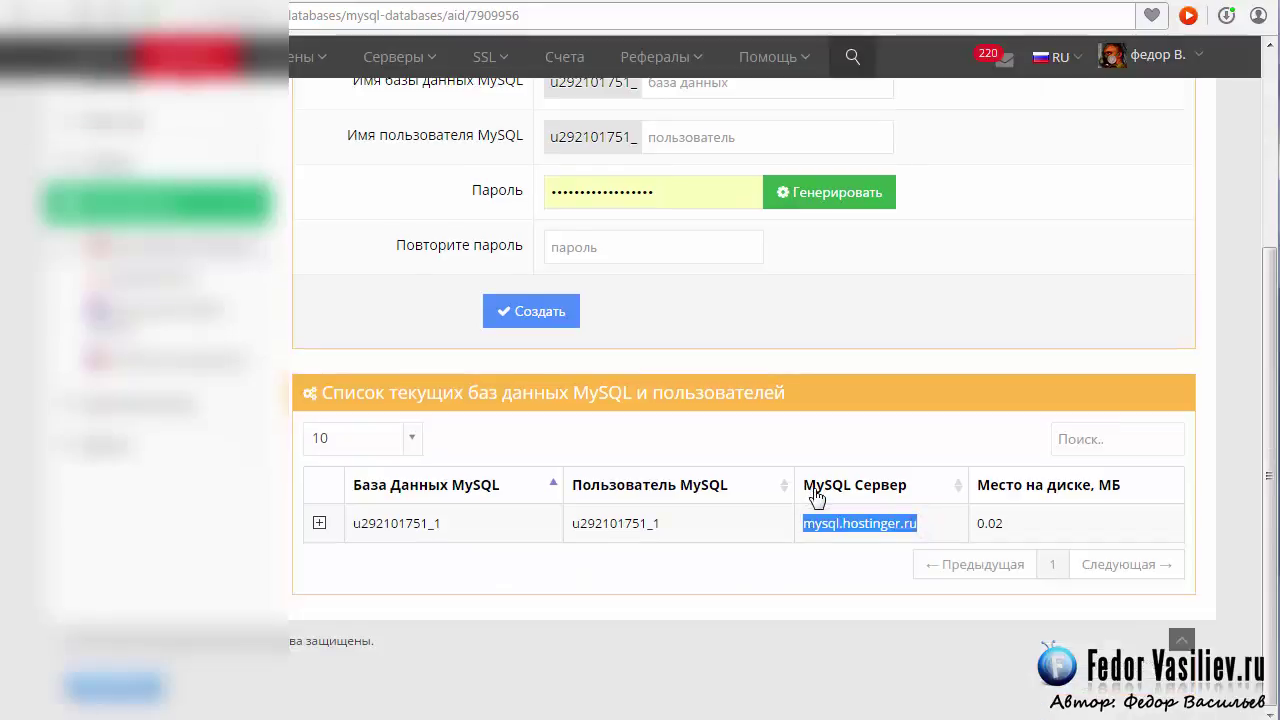
right_click(835, 533)
click(883, 585)
click(1047, 2)
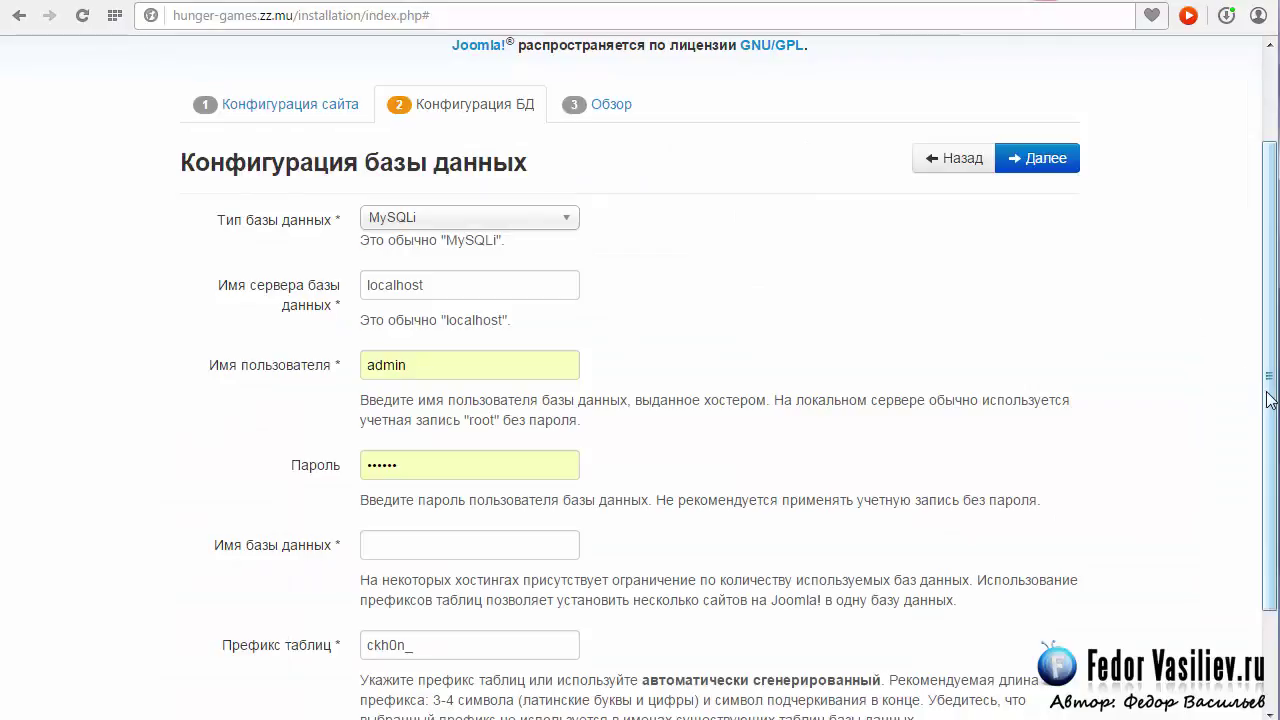
Replace localhost with mysql.hostinger.ru as the database server.
drag(1267, 394, 1268, 399)
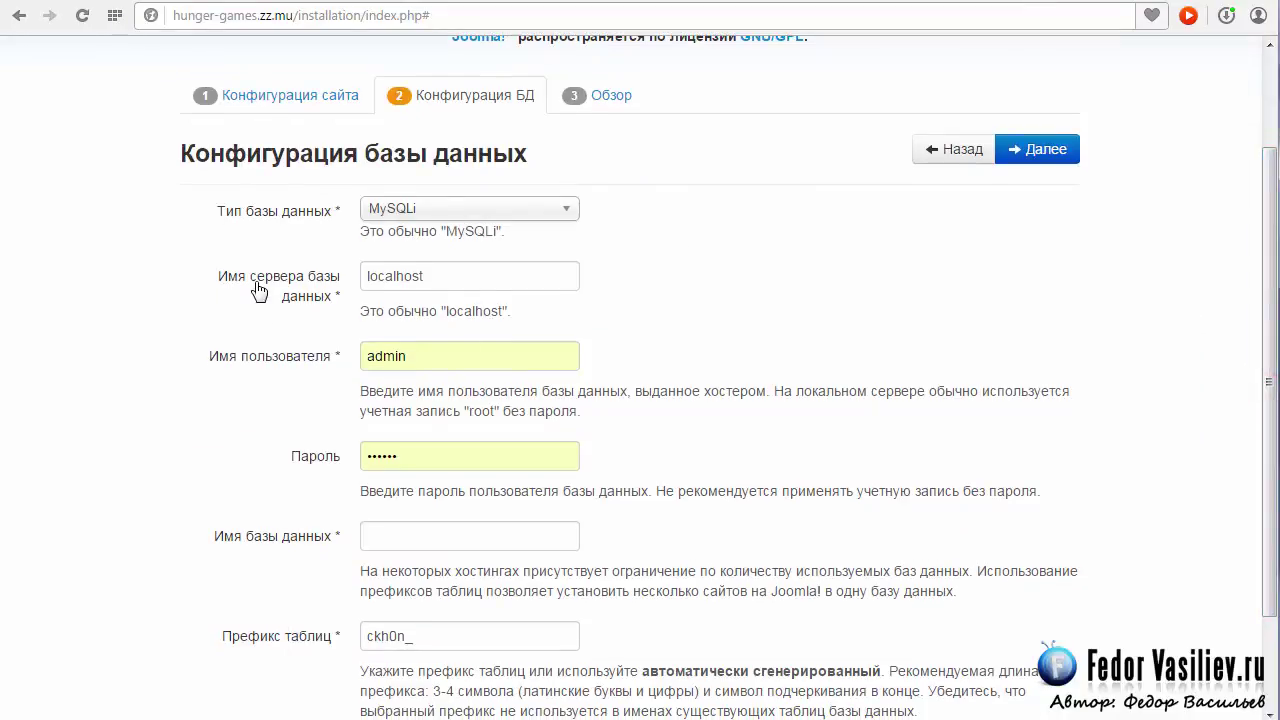
double_click(451, 273)
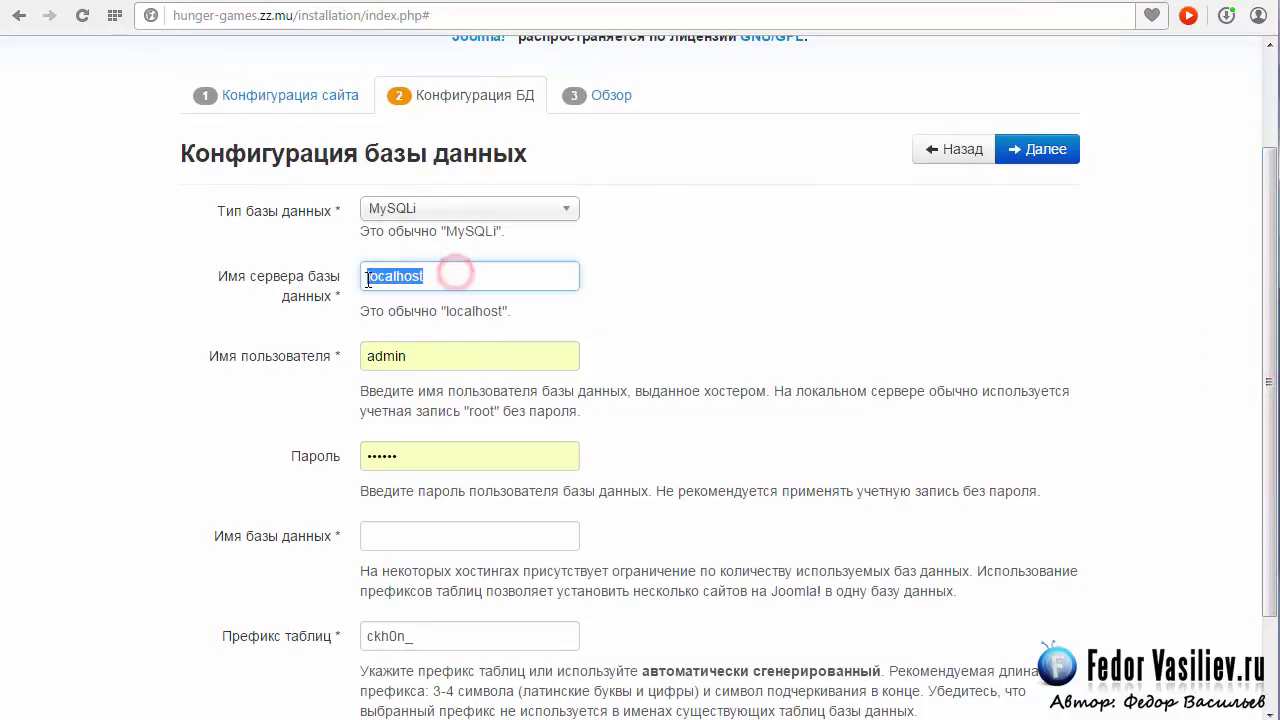
key(BackSpace)
right_click(380, 279)
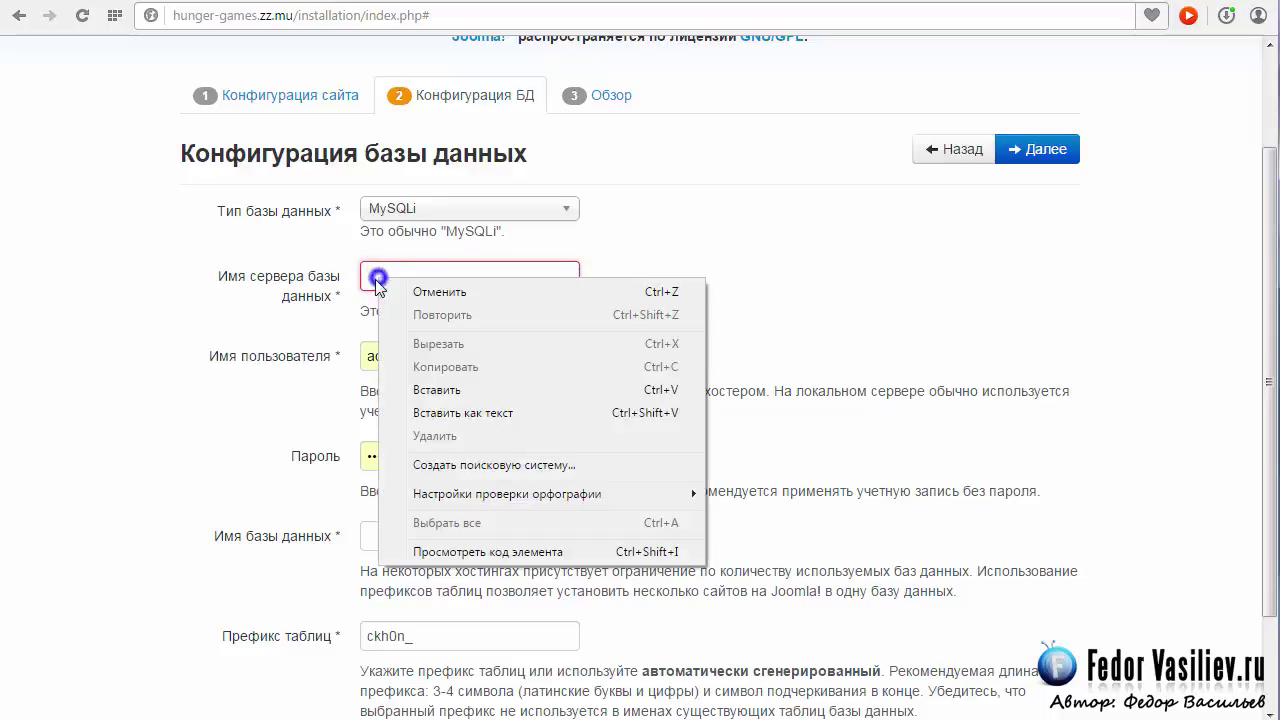
click(452, 390)
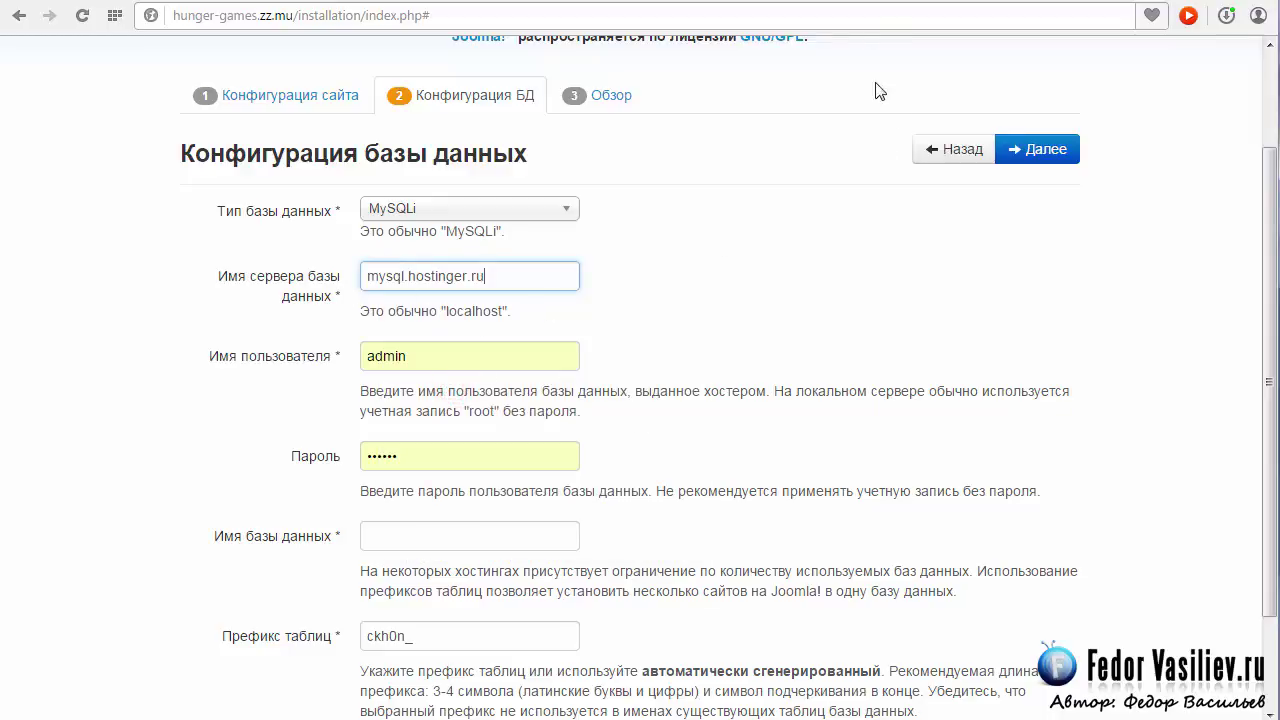
Copy the hosting database user name into both the Username and Database name fields.
click(885, 0)
drag(680, 531, 585, 522)
right_click(585, 522)
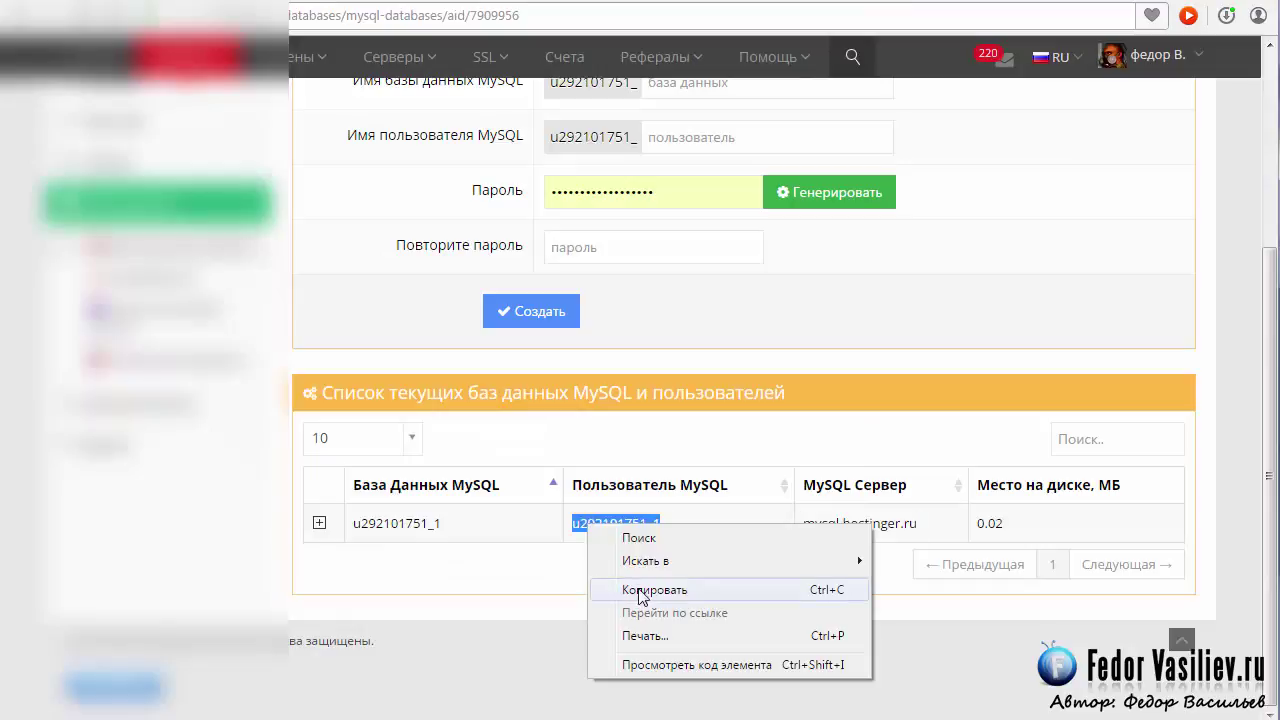
click(640, 590)
key(ctrl+shift+Tab)
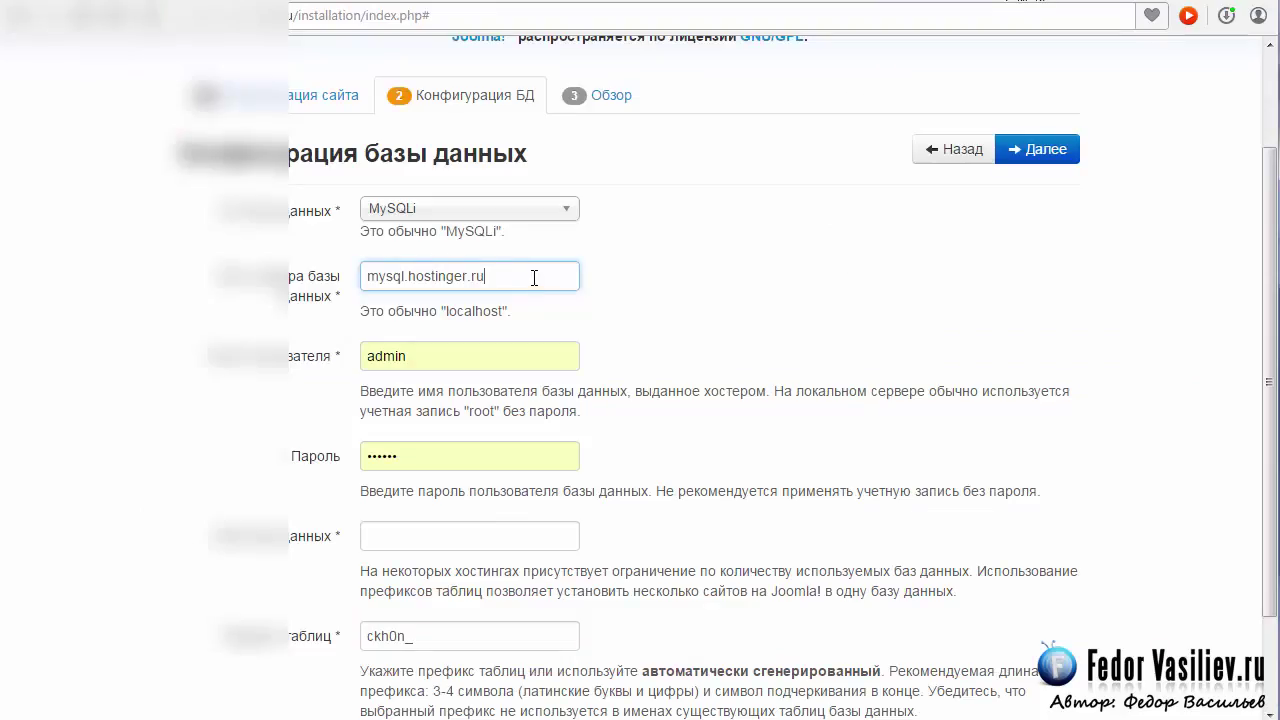
scroll(536, 273, down, 1)
click(306, 231)
double_click(437, 220)
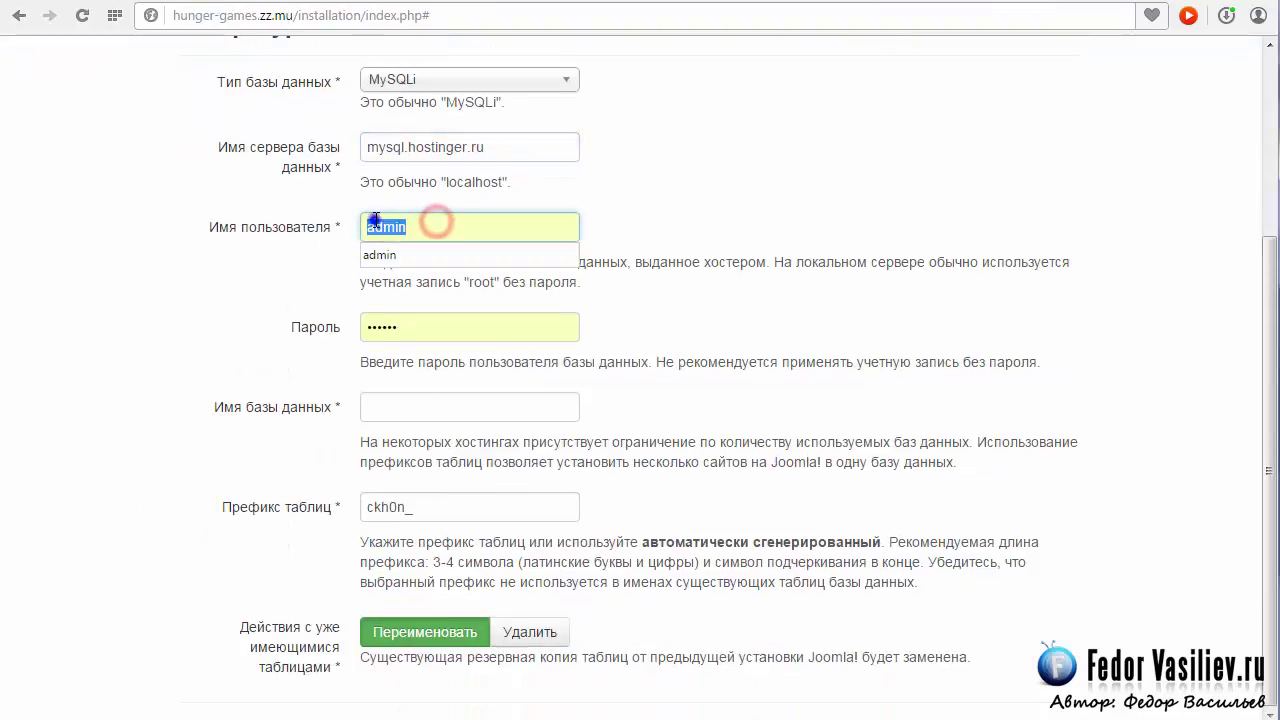
right_click(375, 221)
click(415, 338)
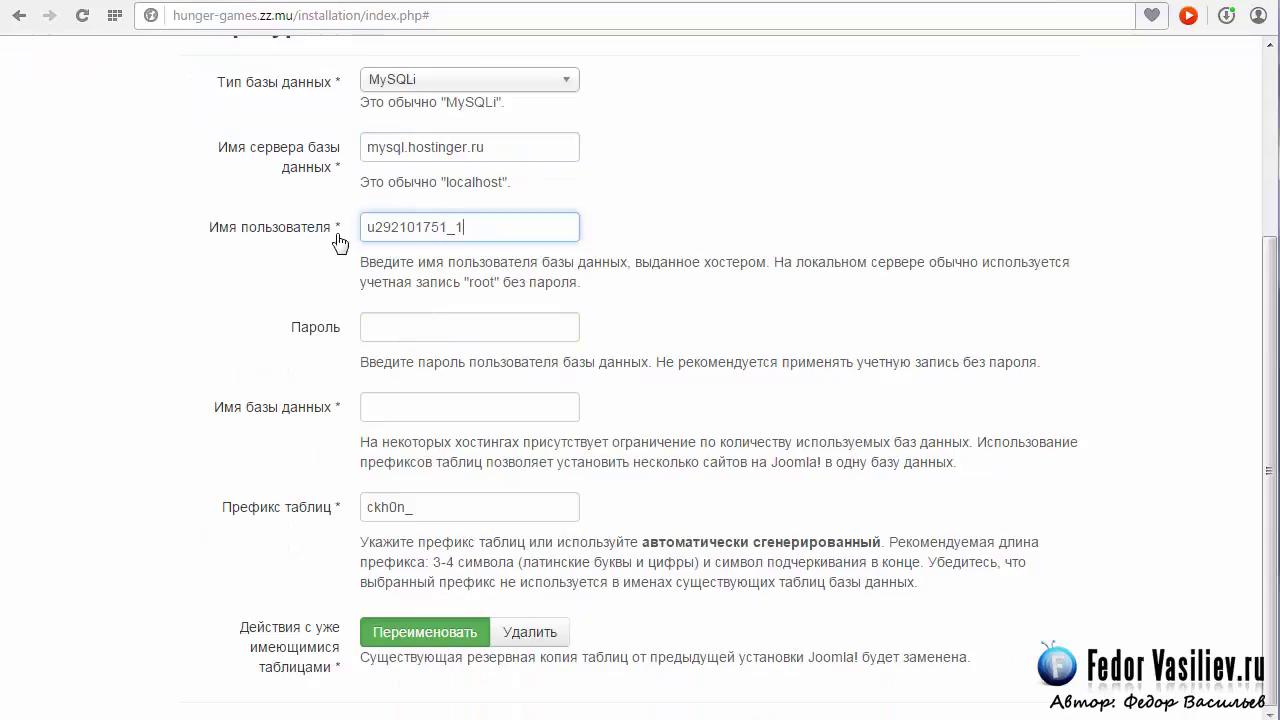
right_click(418, 405)
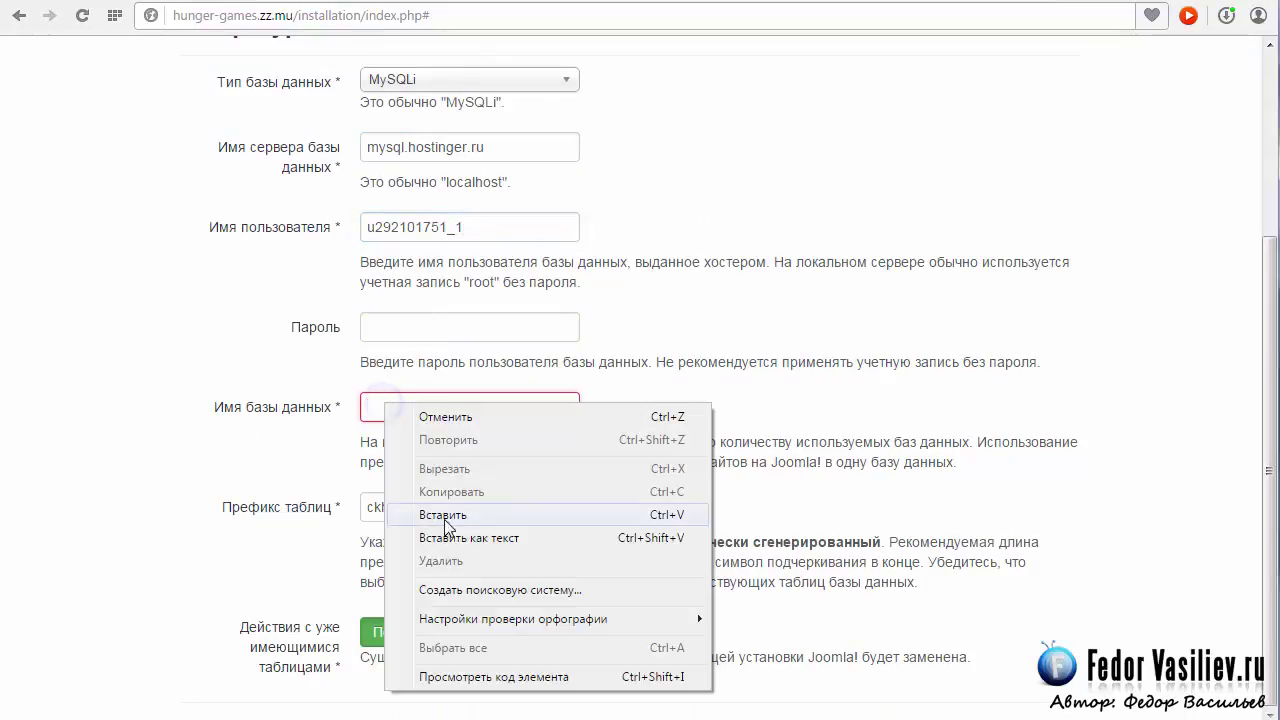
click(457, 514)
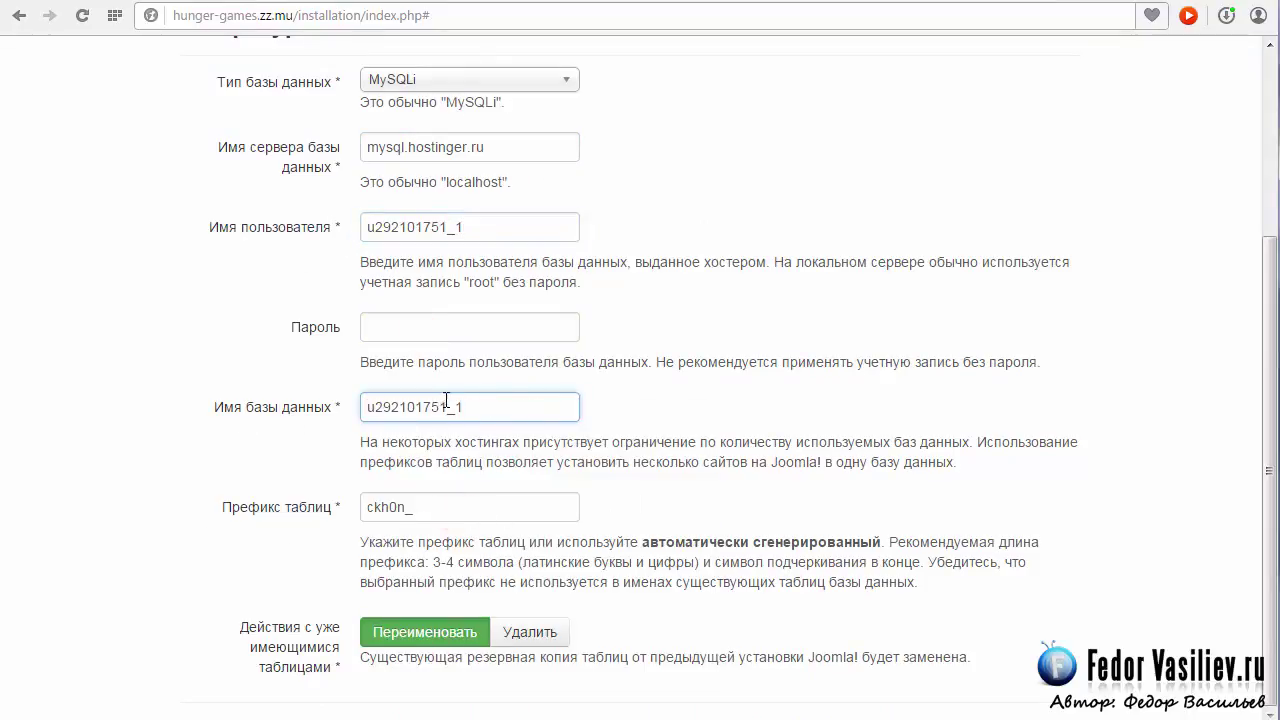
Enter the database password after checking it in the hosting panel.
scroll(603, 432, up, 1)
scroll(596, 427, down, 1)
click(399, 324)
scroll(399, 324, up, 1)
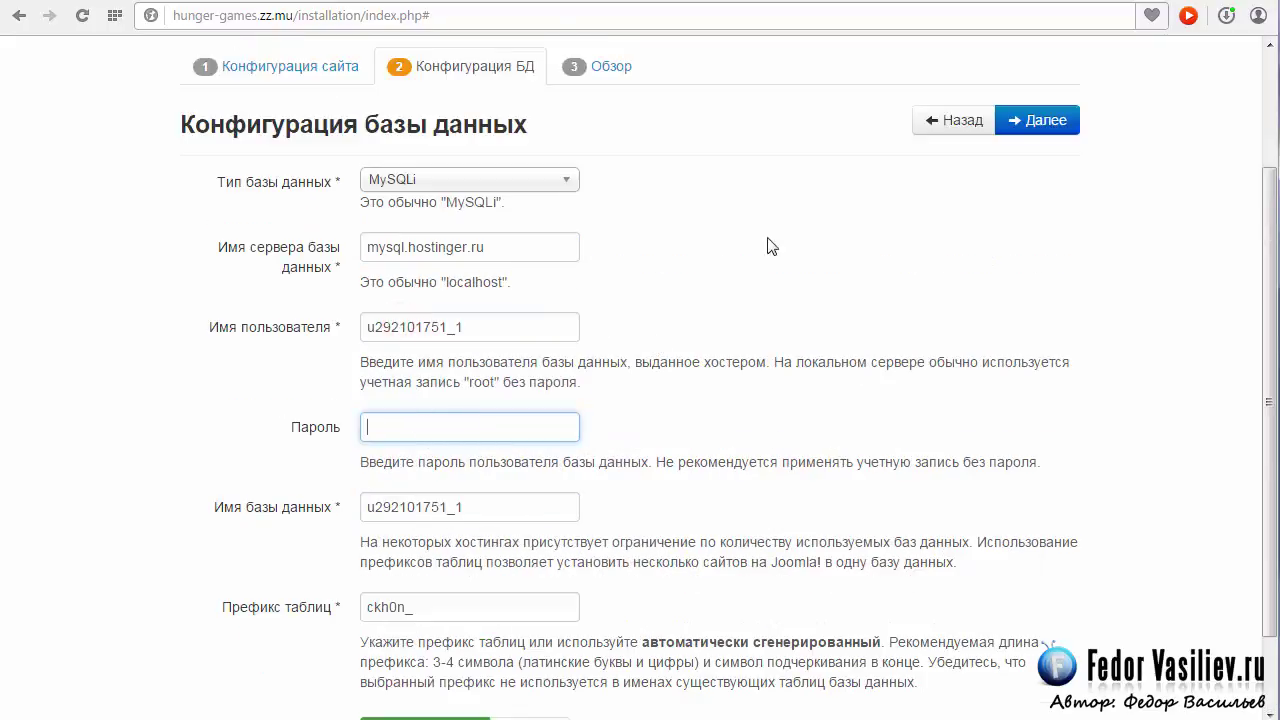
key(ctrl+Tab)
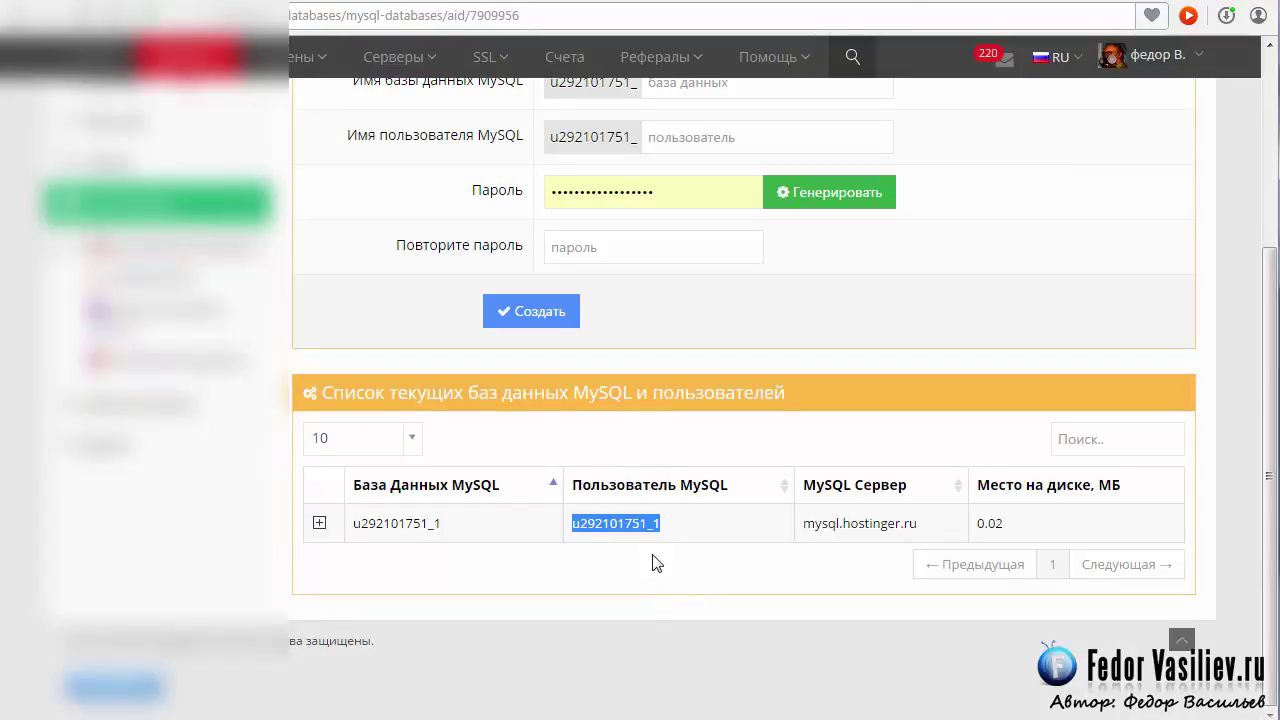
key(ctrl+shift+Tab)
click(560, 437)
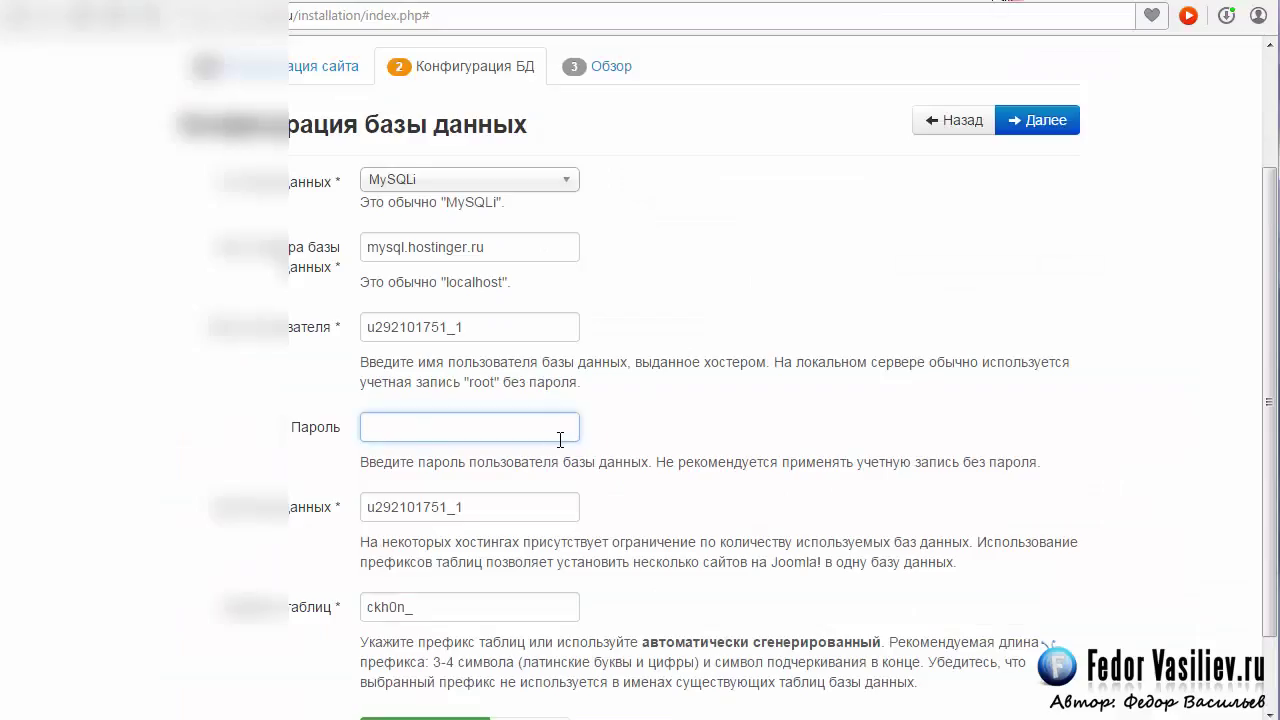
text(••••••)
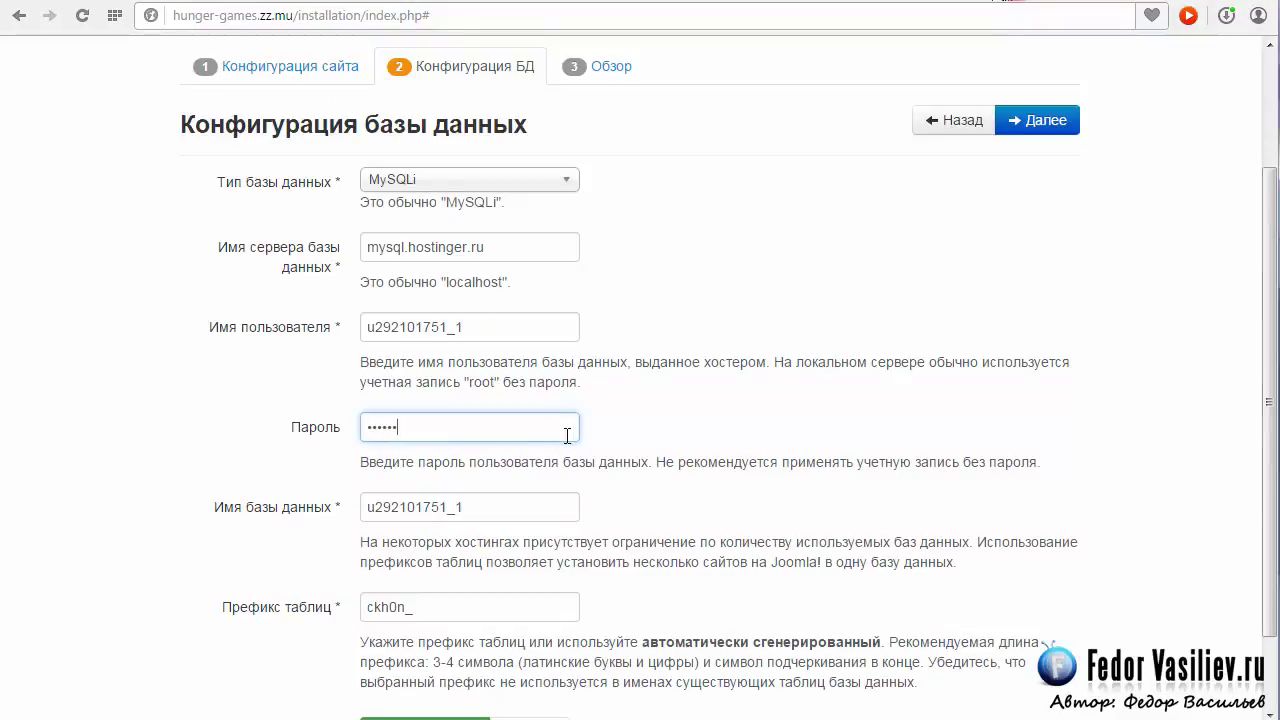
scroll(751, 356, down, 1)
scroll(751, 356, up, 2)
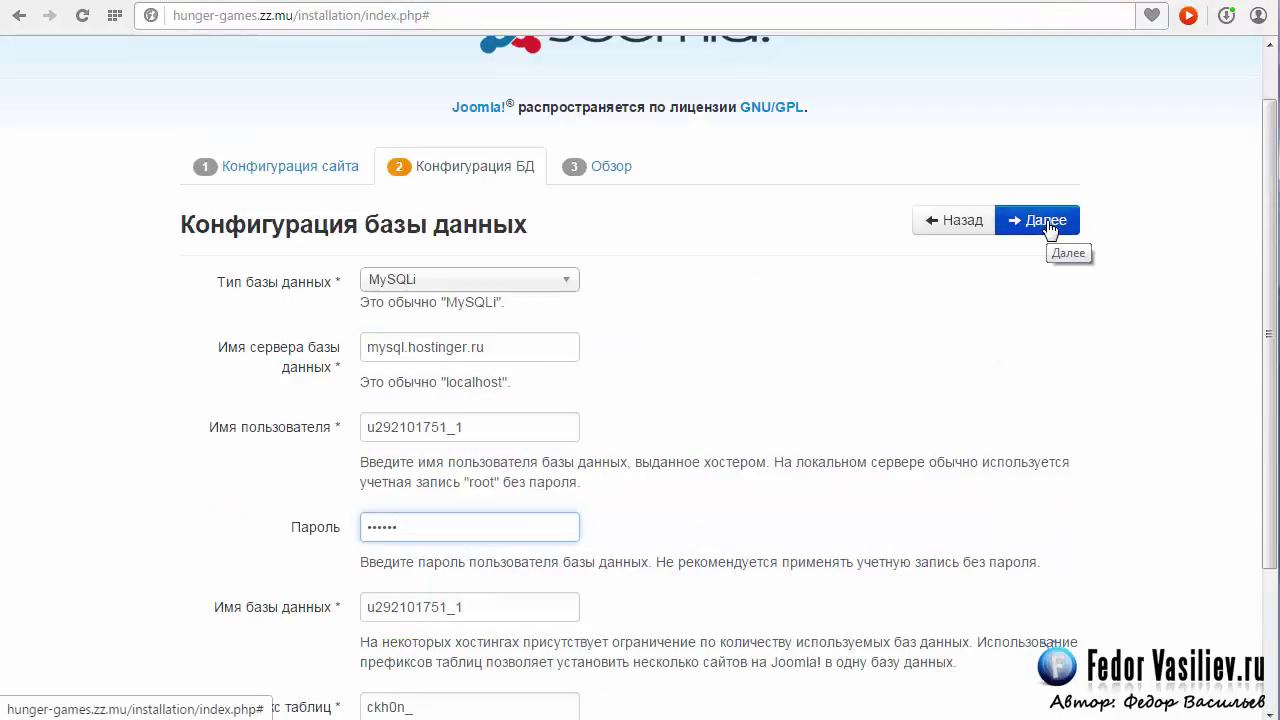
Submit the database settings and install Joomla with demo data set to Нет.
click(1049, 229)
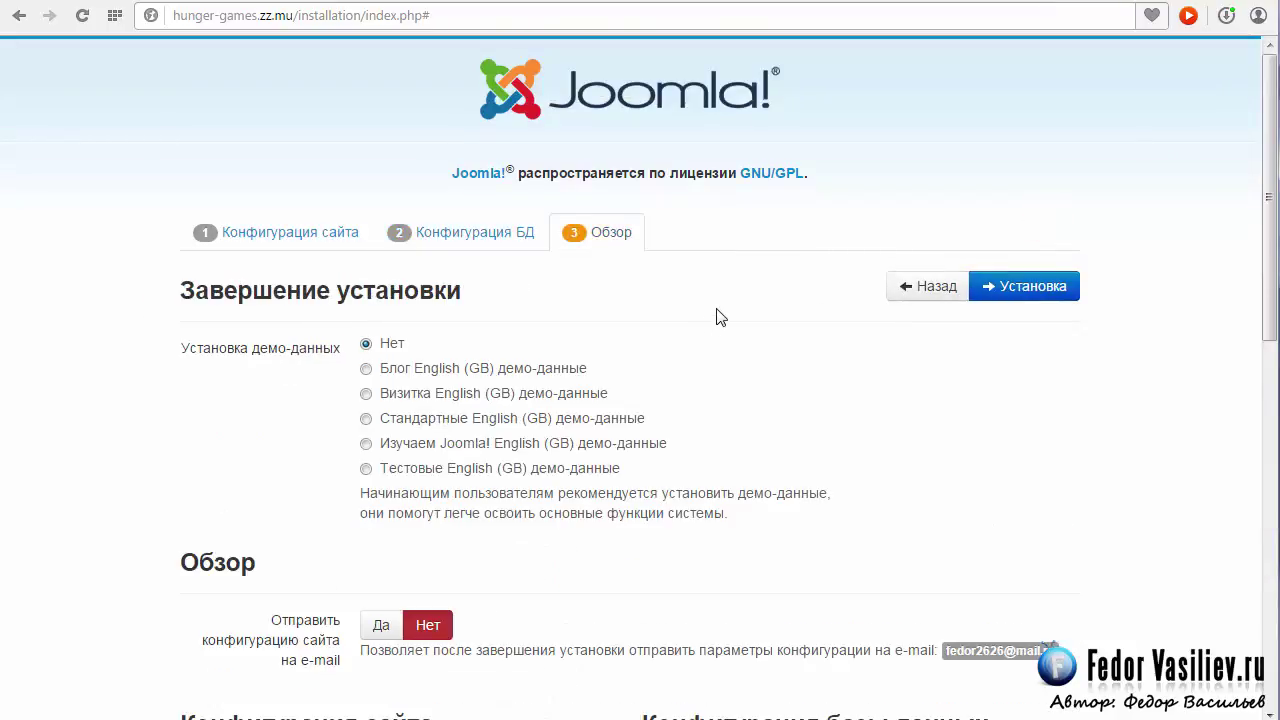
scroll(723, 315, down, 1)
scroll(723, 315, down, 3)
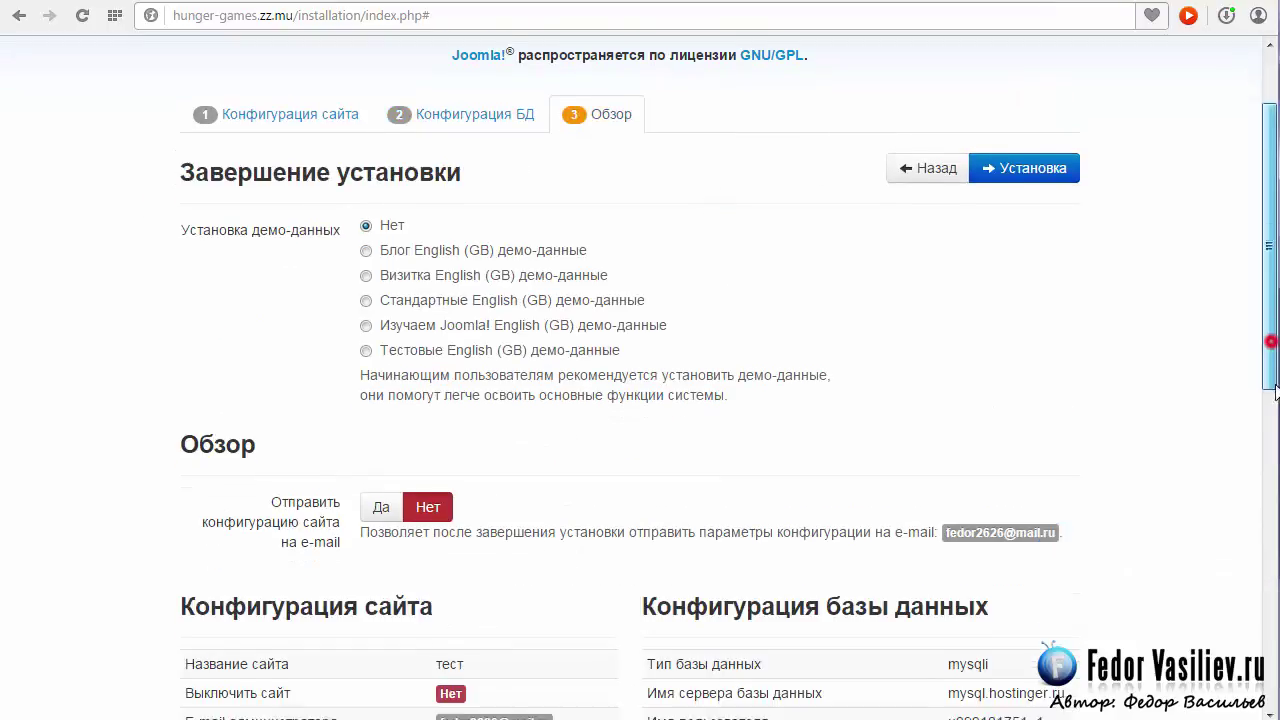
scroll(729, 376, down, 5)
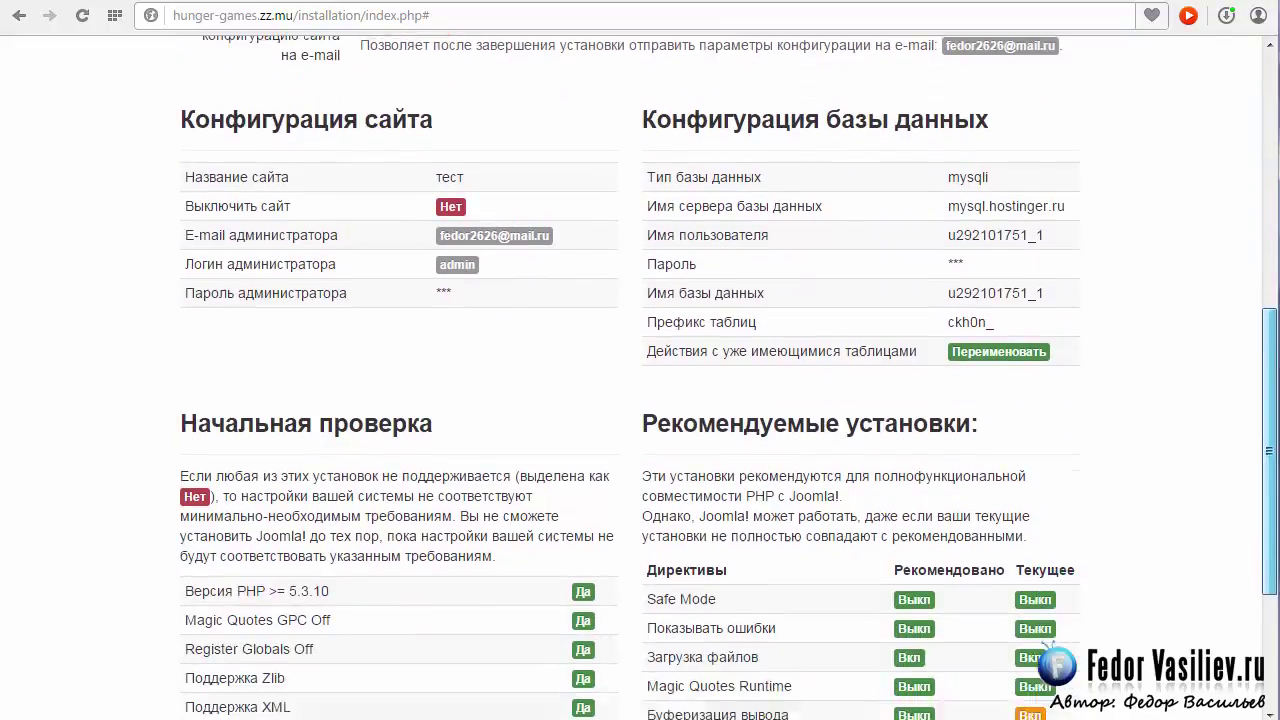
scroll(1231, 260, up, 9)
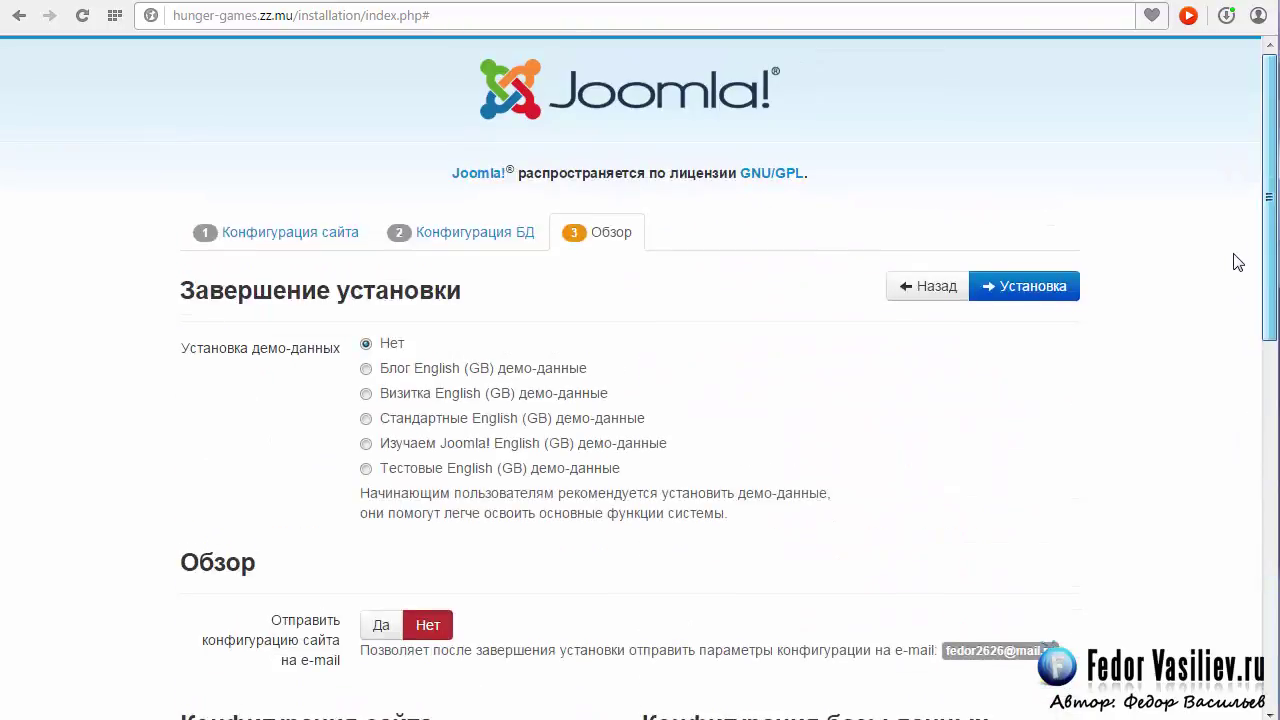
click(1008, 287)
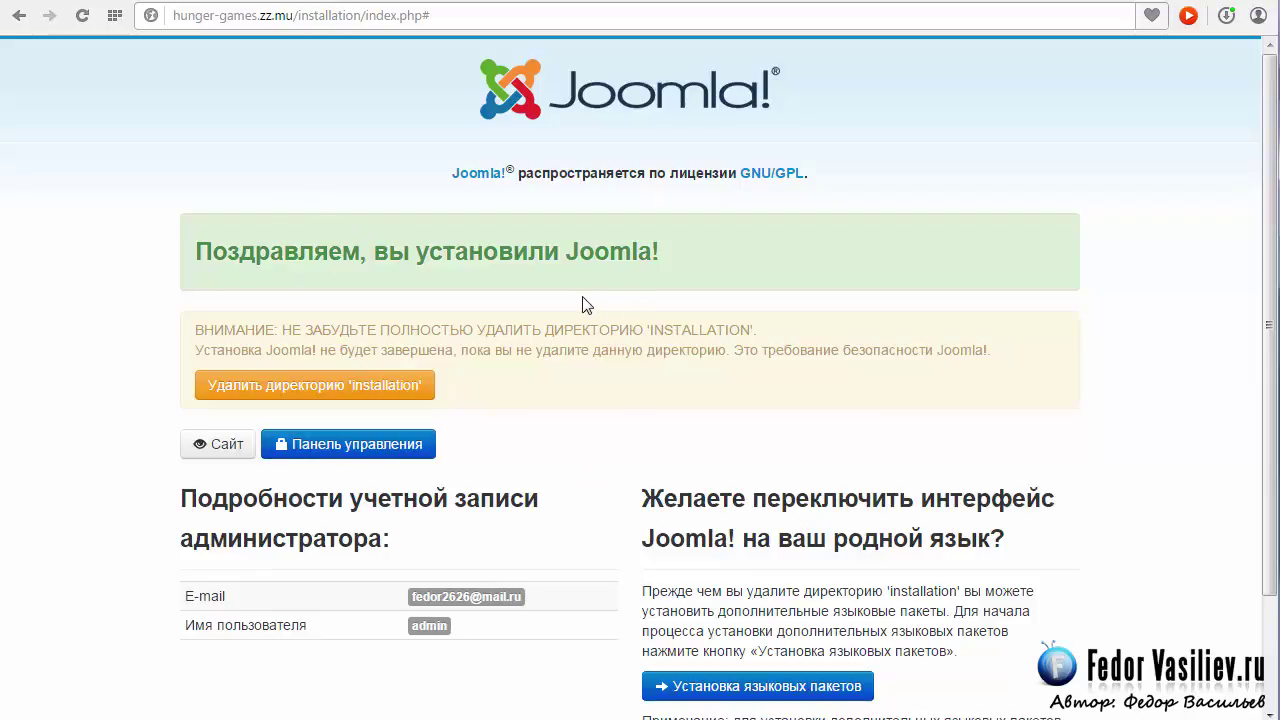
scroll(586, 304, down, 2)
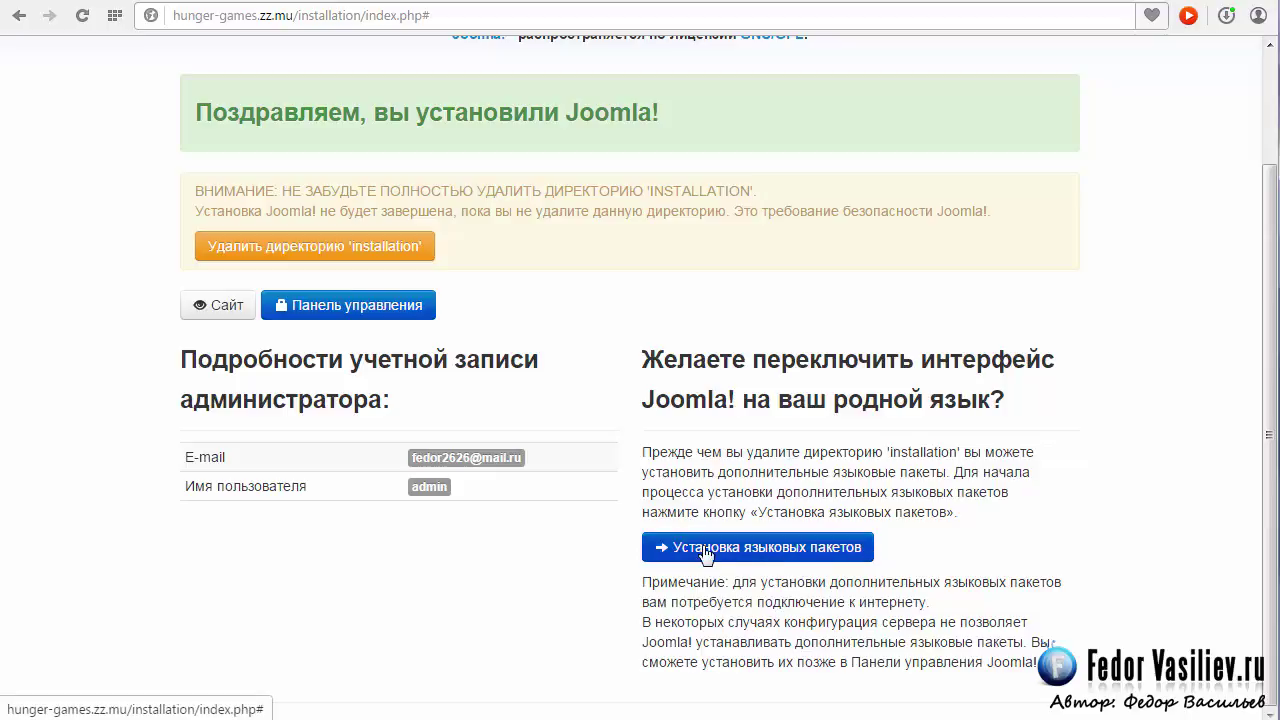
Download and install the Russian language pack.
click(706, 550)
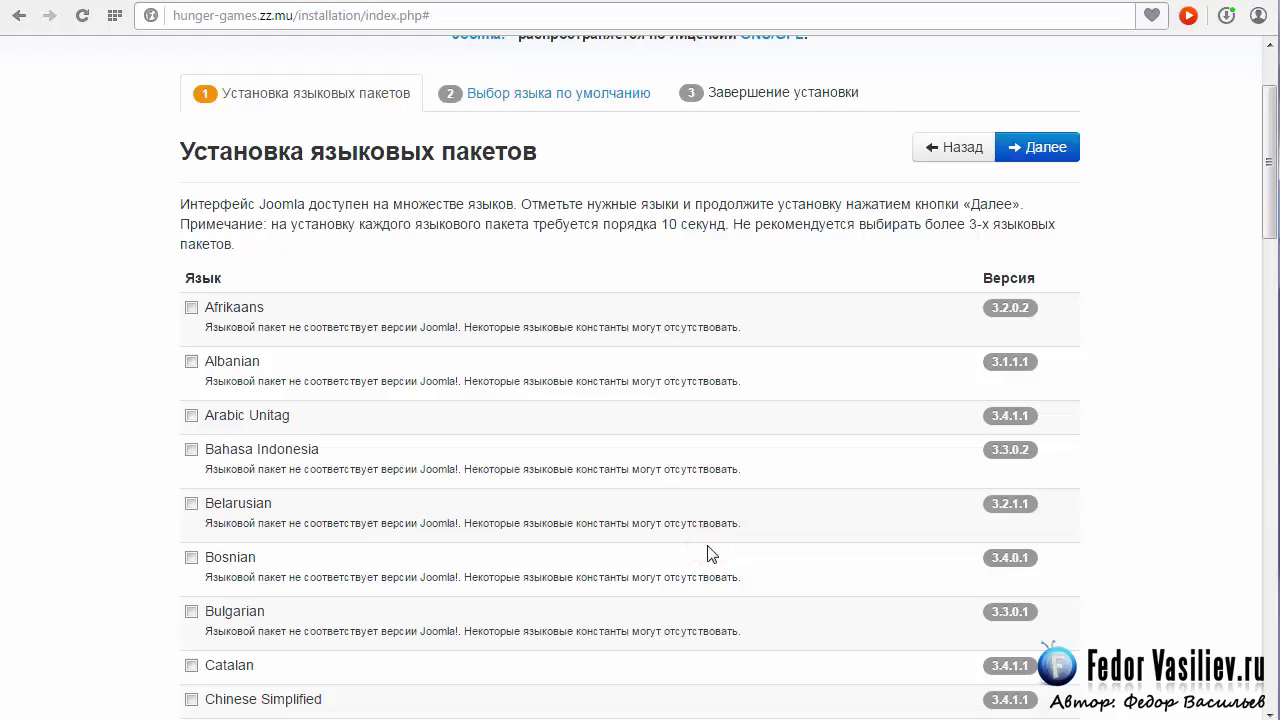
scroll(646, 355, down, 8)
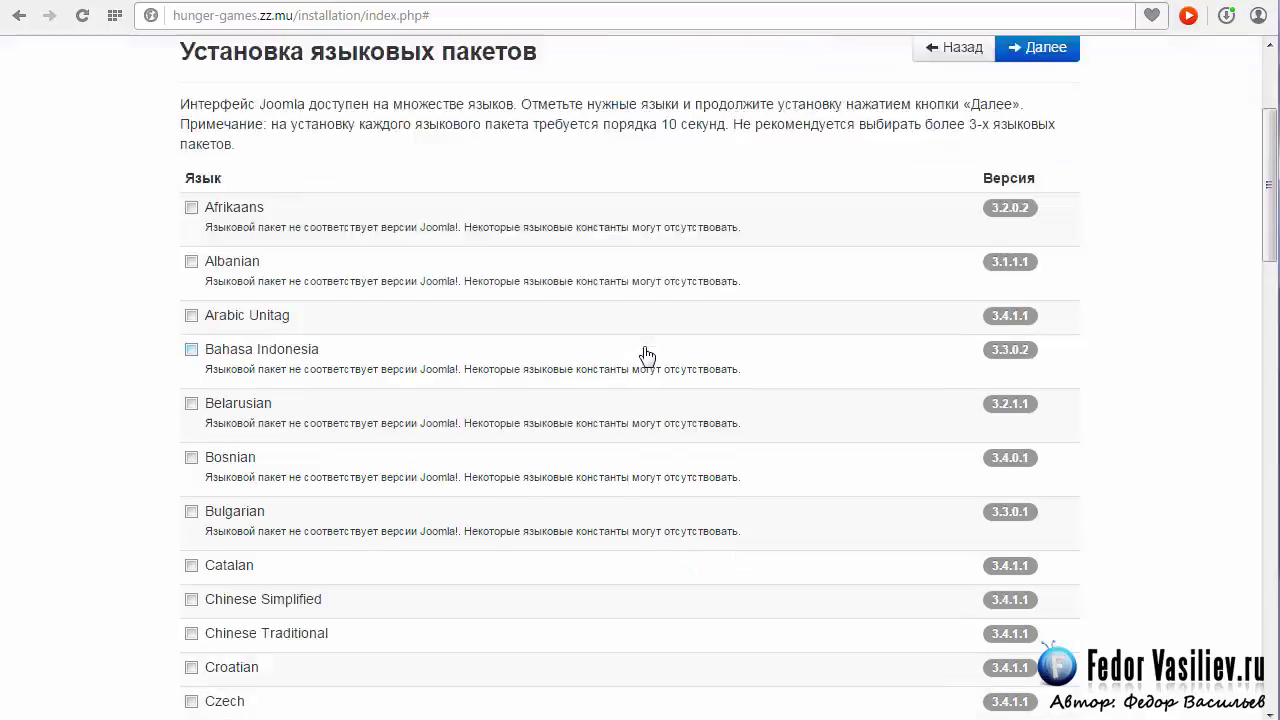
scroll(646, 355, down, 9)
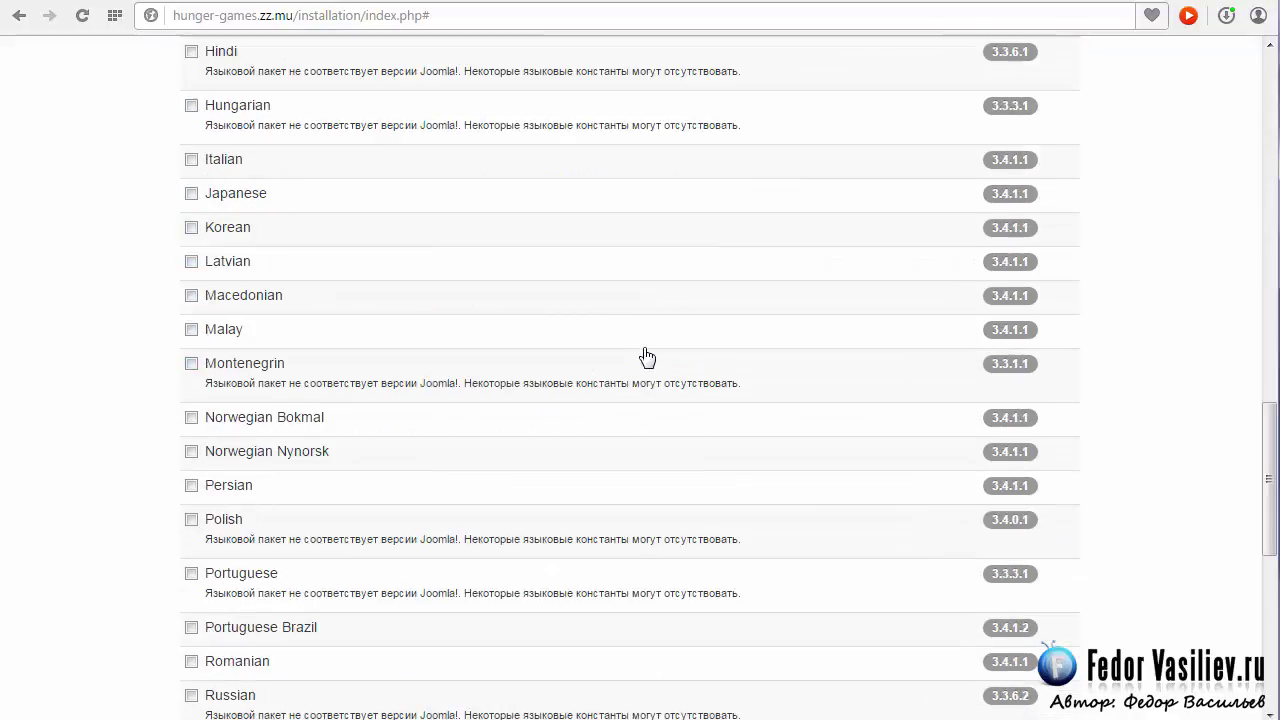
click(191, 398)
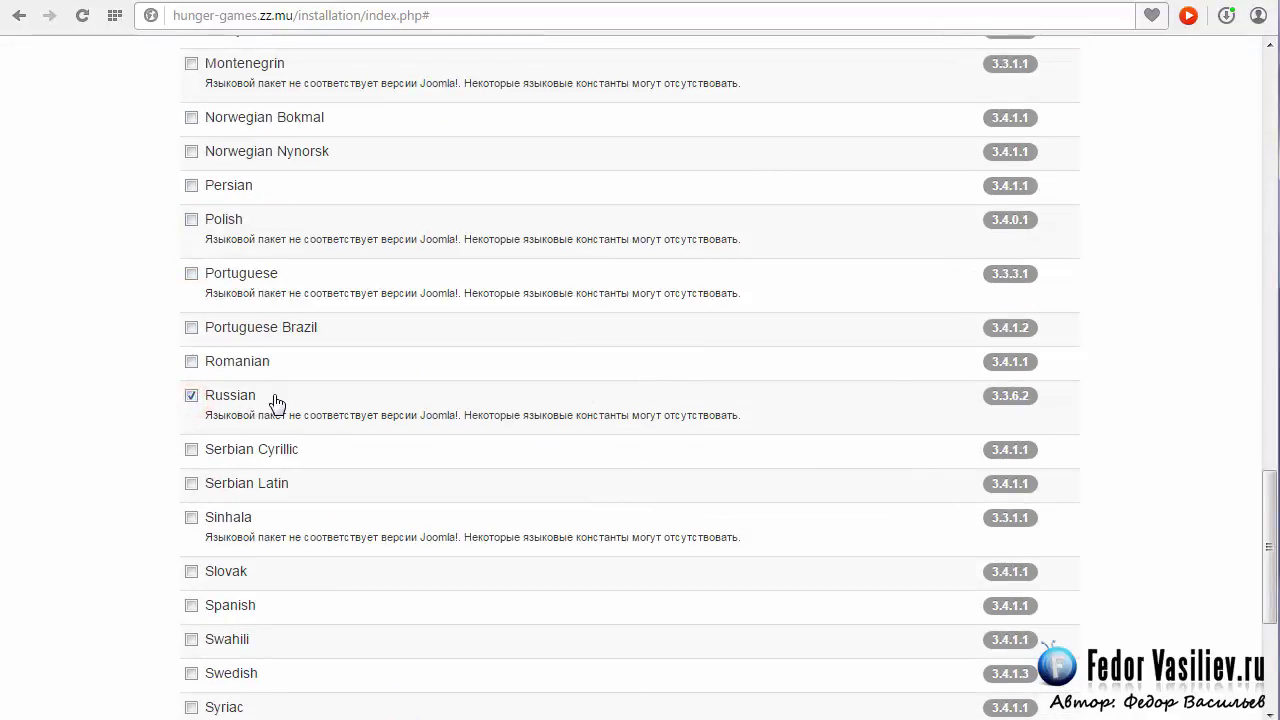
scroll(360, 436, up, 17)
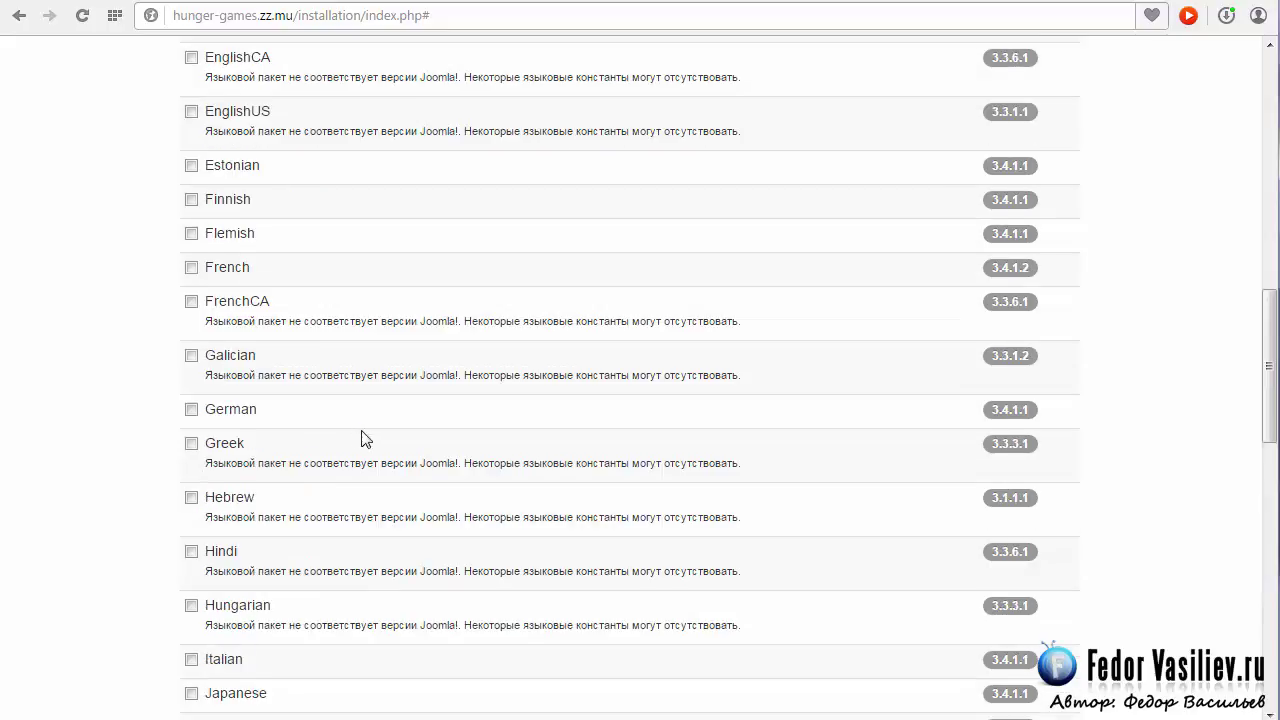
scroll(355, 435, up, 4)
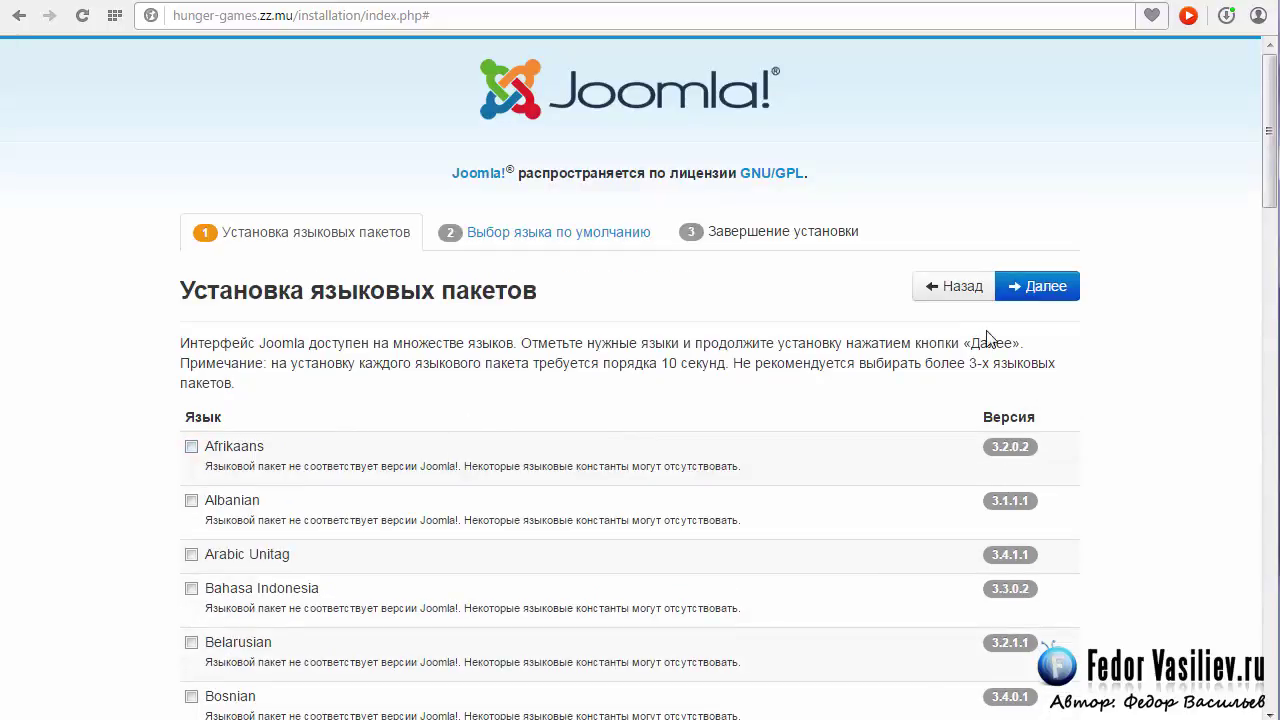
click(1035, 289)
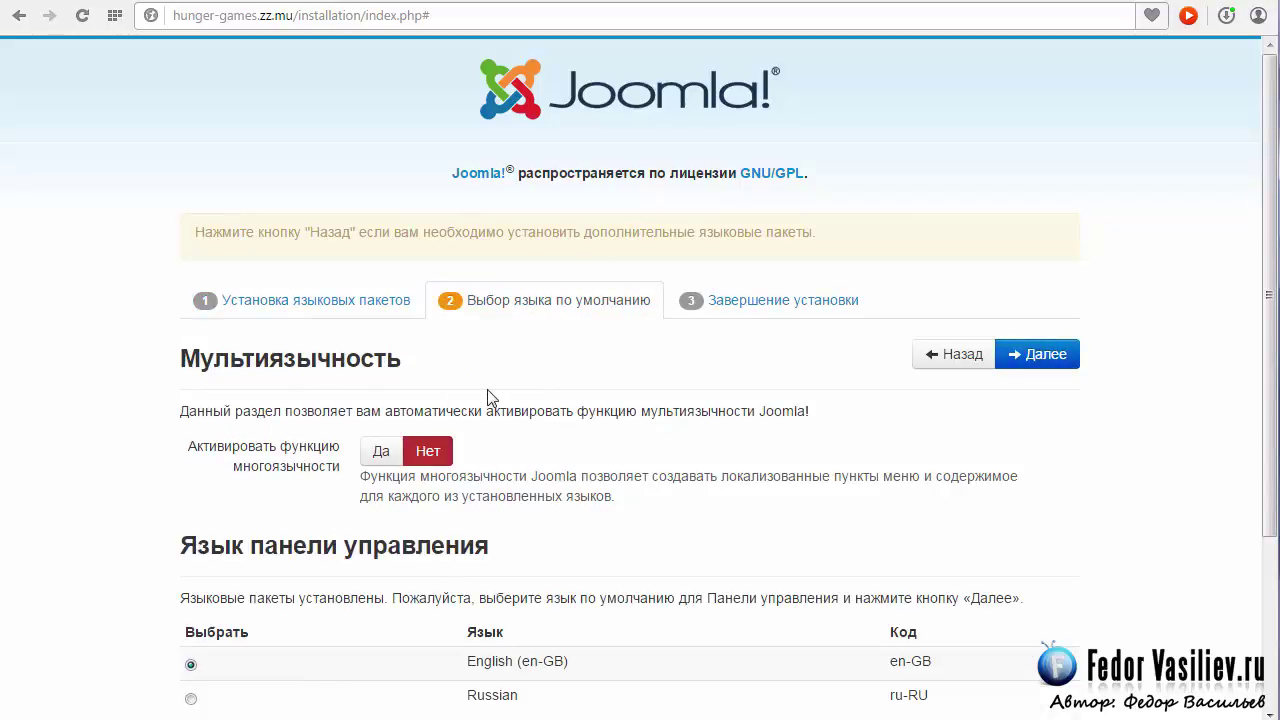
Select Russian under both Язык панели управления and Язык сайта.
scroll(490, 398, down, 1)
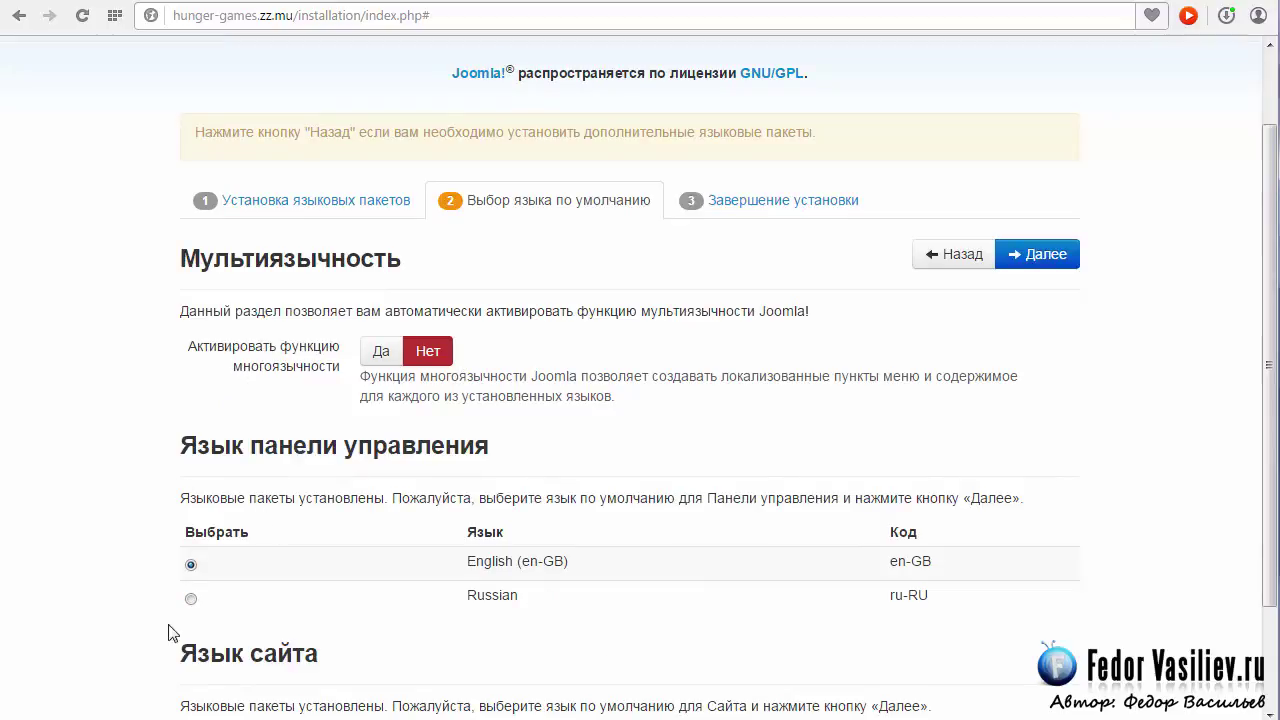
click(191, 601)
scroll(280, 393, down, 1)
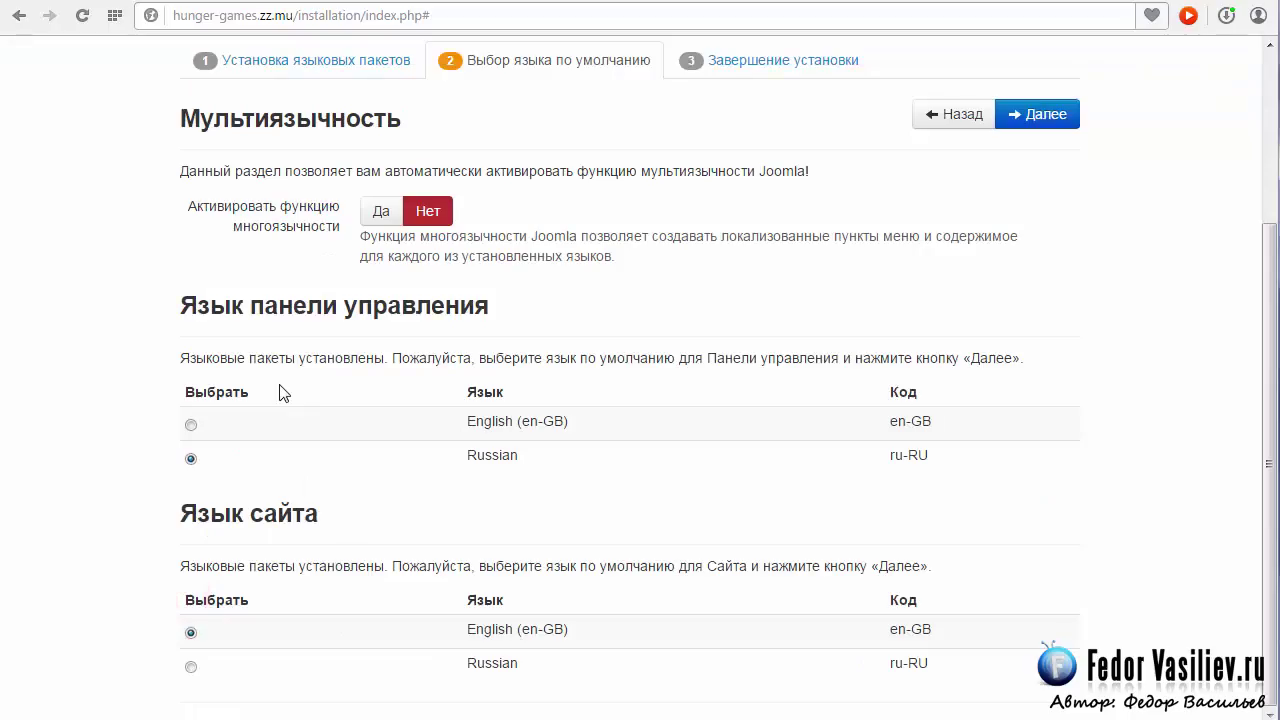
click(190, 667)
scroll(632, 521, up, 3)
Finish the Joomla installation and delete the 'installation' directory.
click(1045, 356)
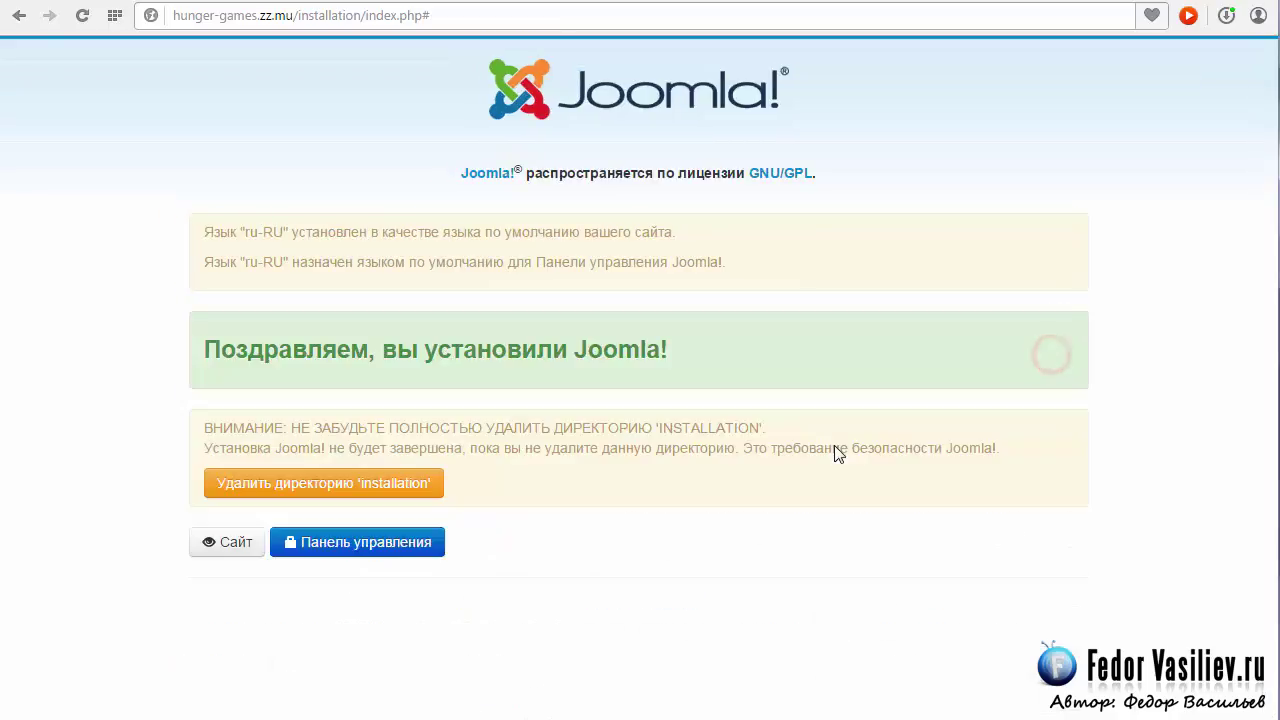
double_click(728, 262)
drag(728, 262, 490, 232)
click(735, 262)
click(222, 480)
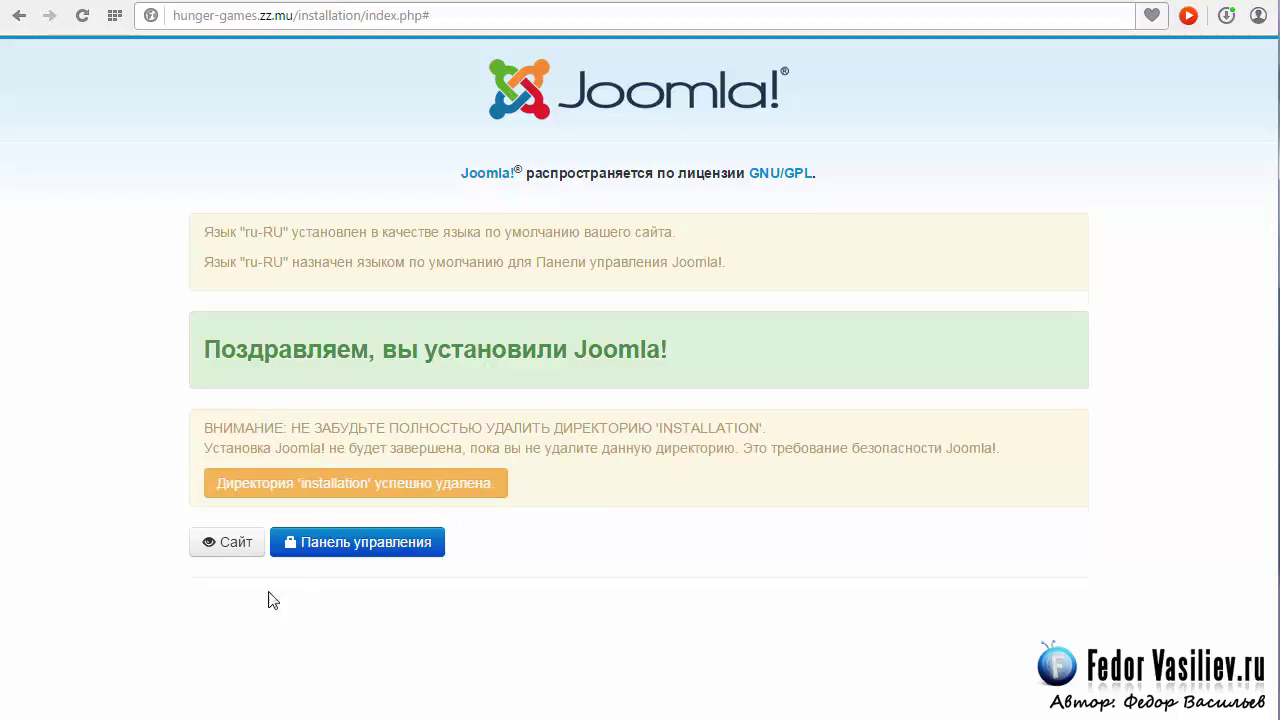
Open the control panel in a new tab and view the site's front page.
right_click(325, 544)
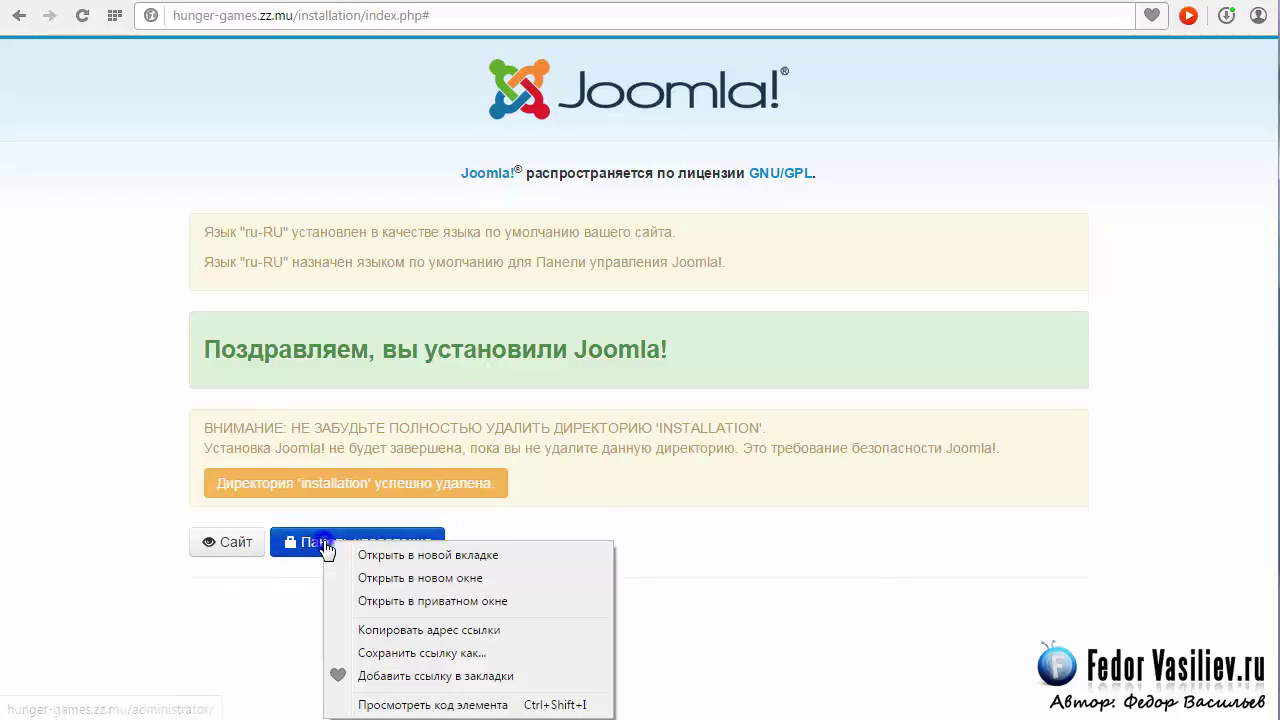
click(405, 556)
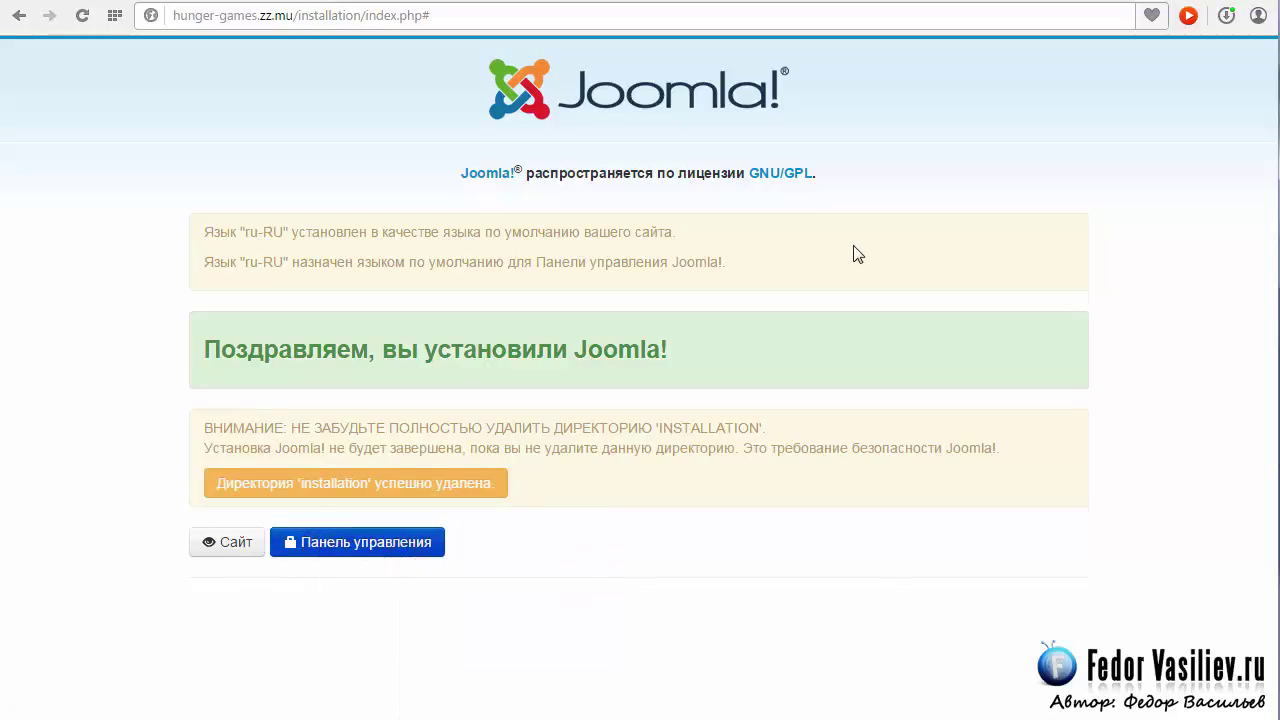
click(210, 545)
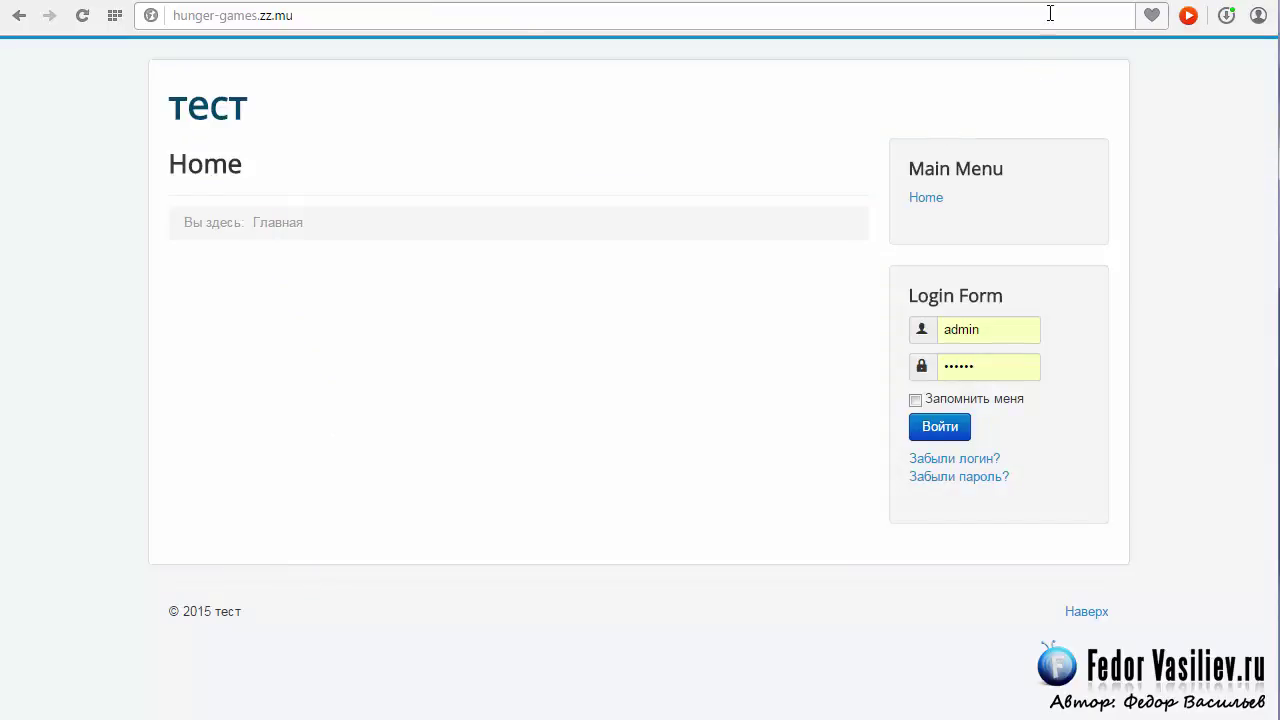
Log in to the Joomla administrator back end from the administrator tab.
key(ctrl+Tab)
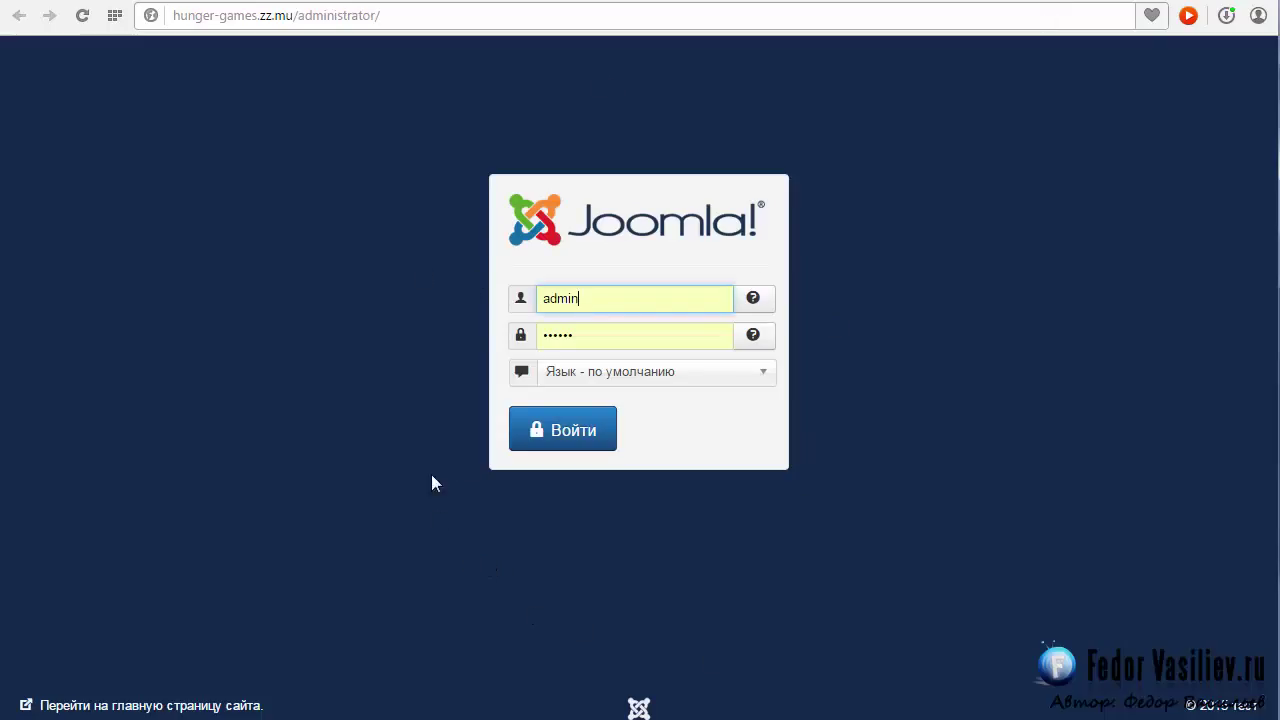
click(587, 293)
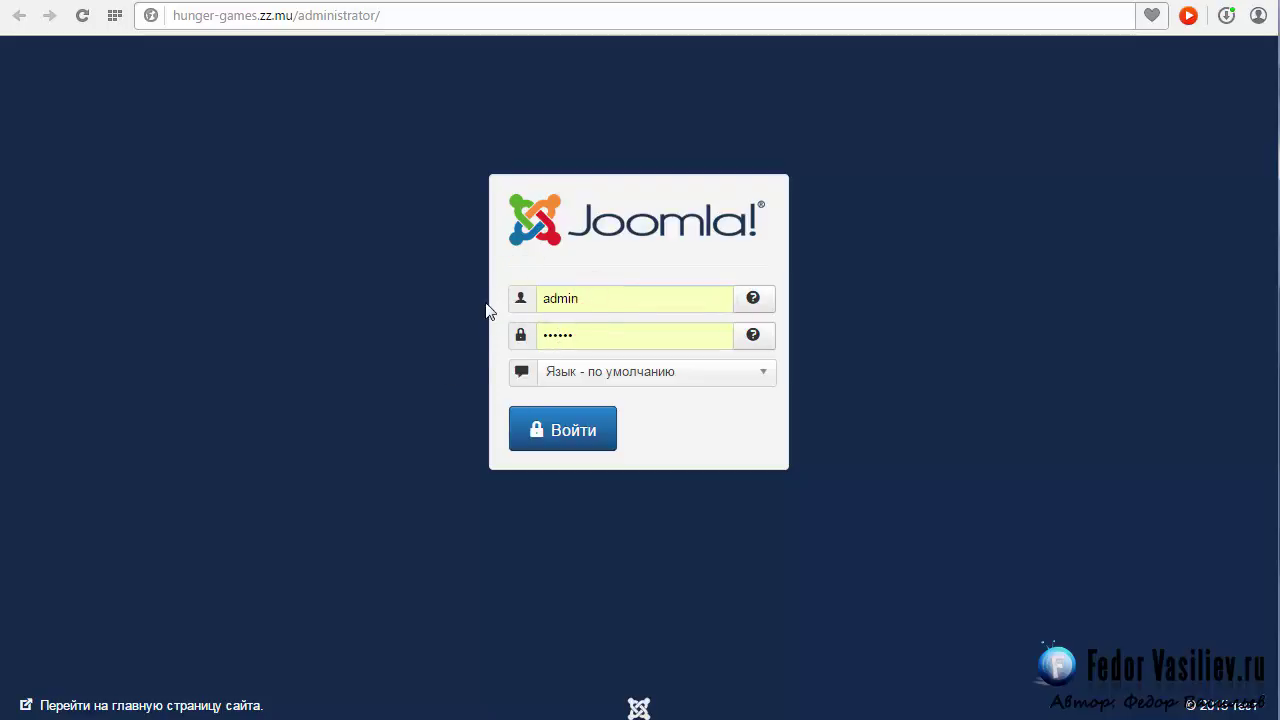
click(573, 440)
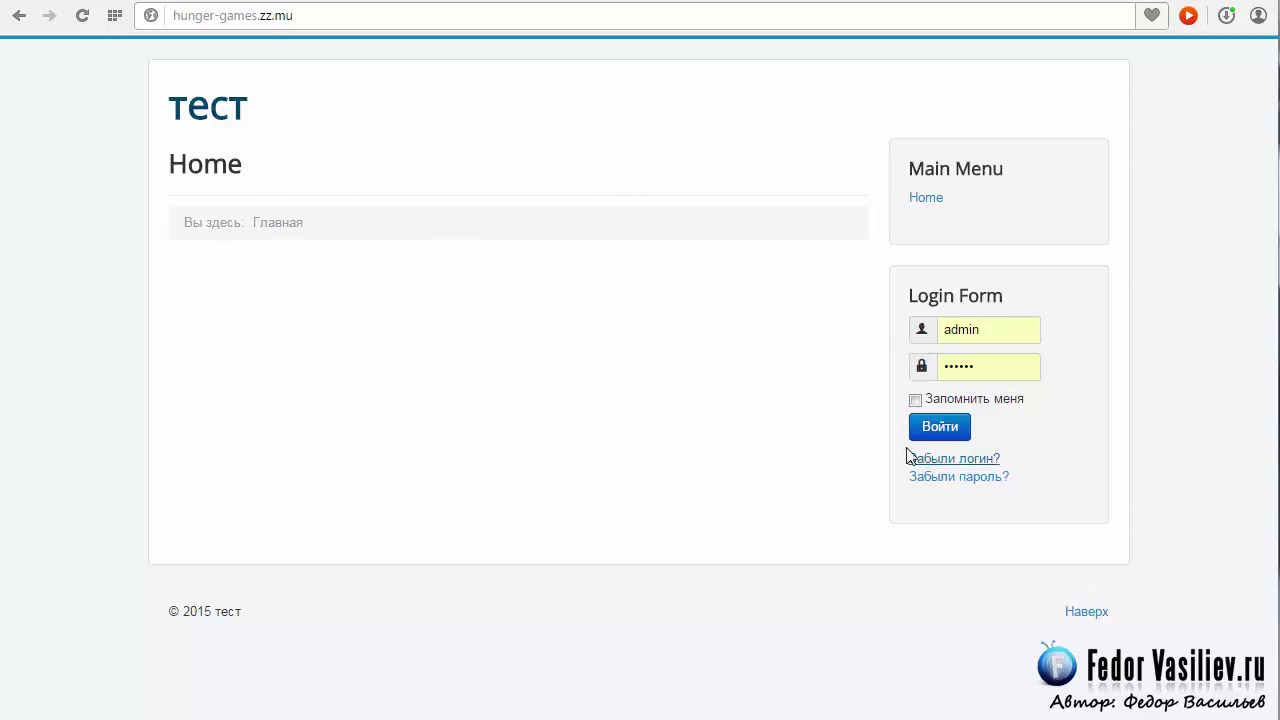
click(977, 373)
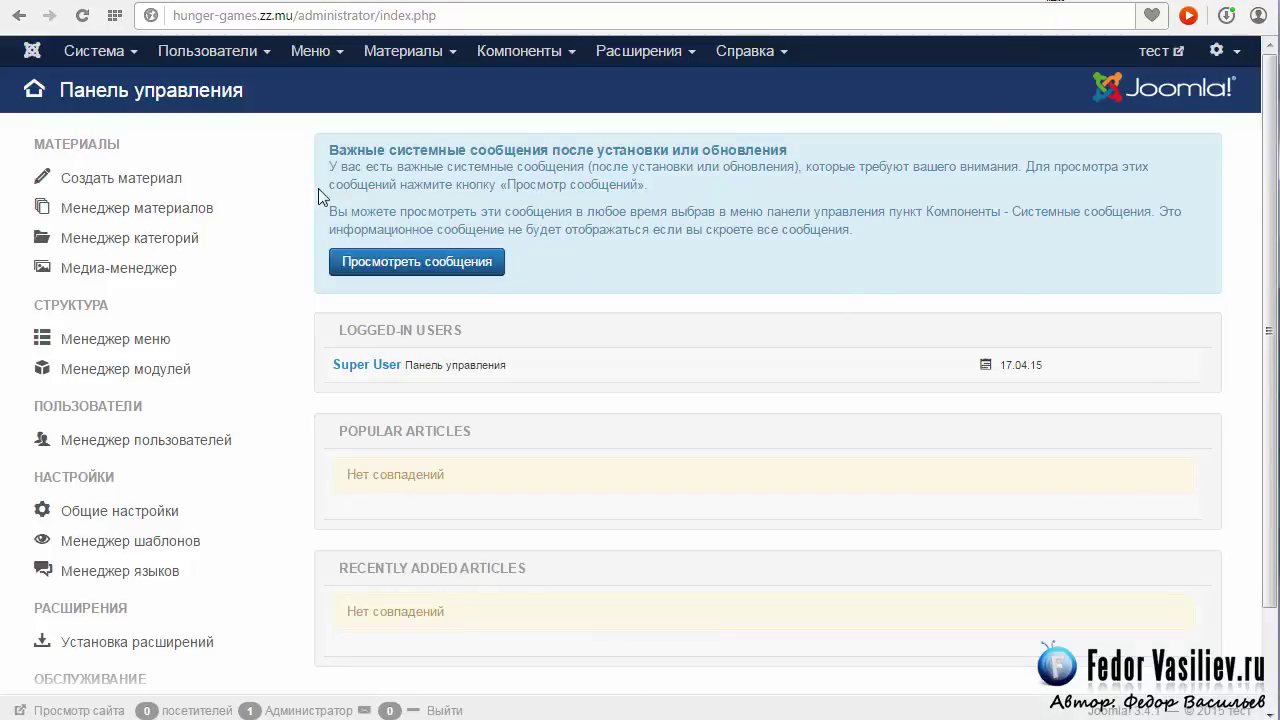
Hide the two-factor authentication and welcome-to-Joomla post-installation messages, then return to the control panel.
click(345, 145)
click(883, 240)
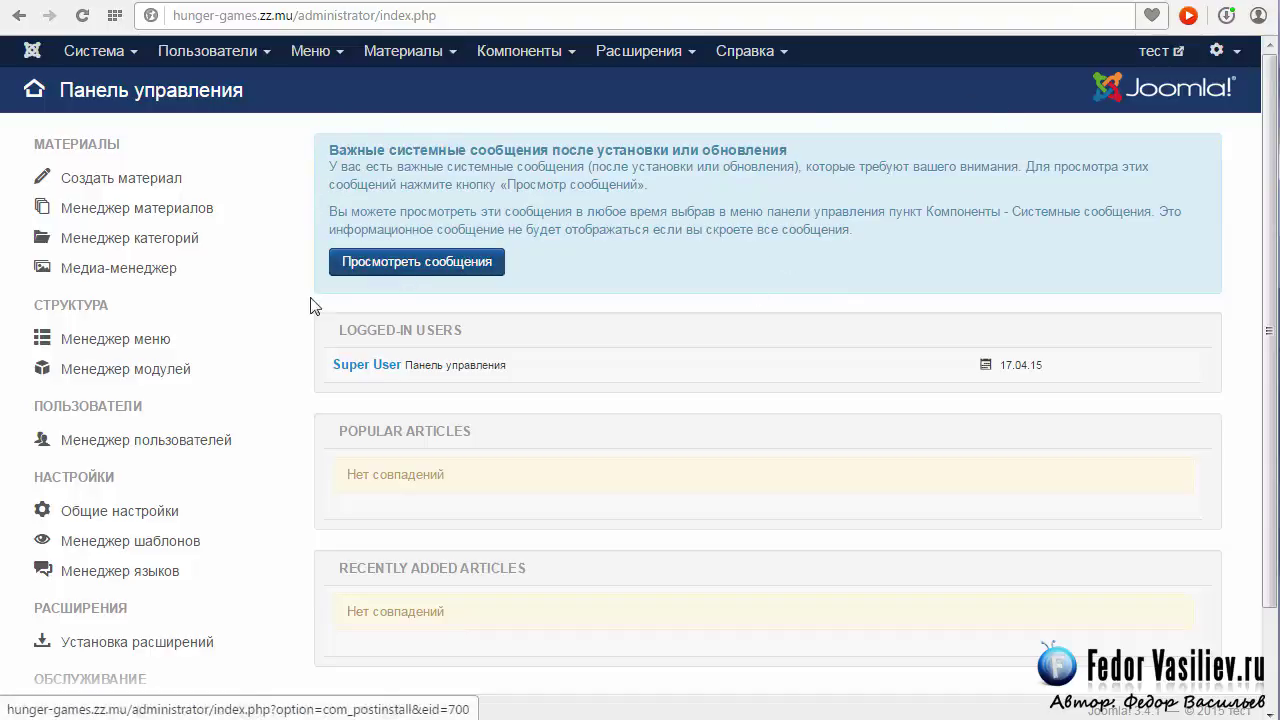
click(399, 262)
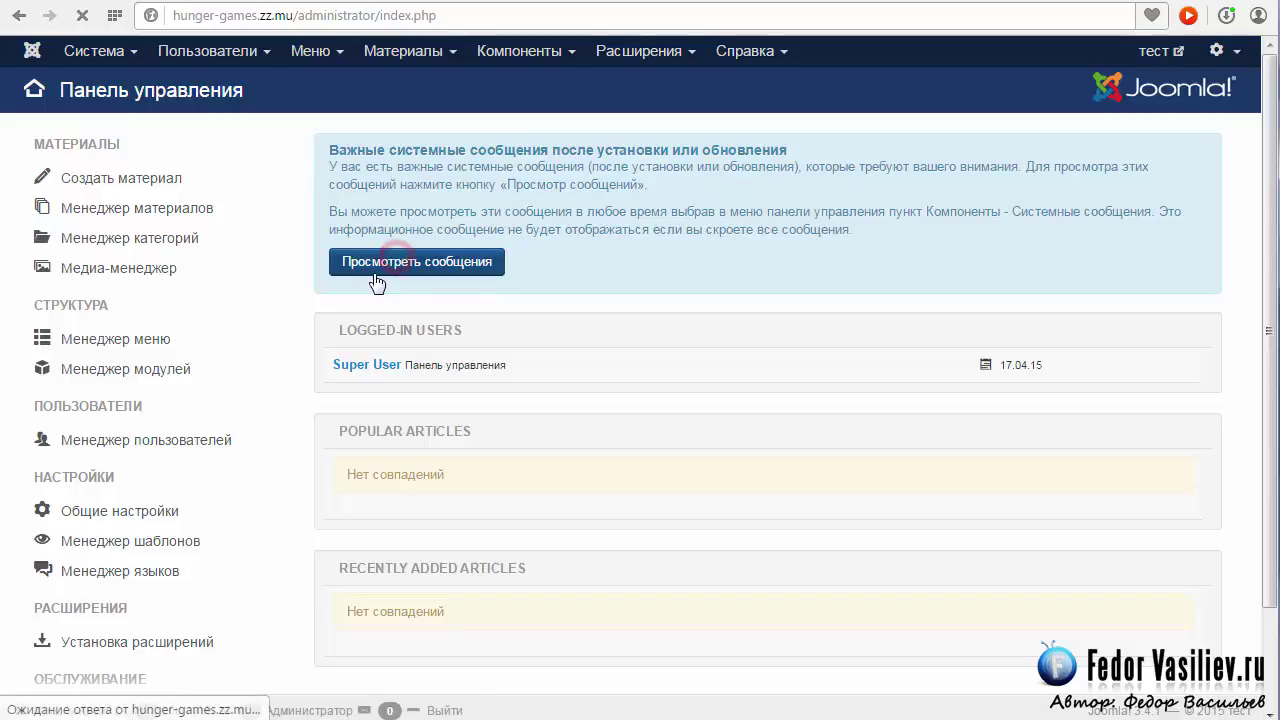
scroll(380, 272, down, 3)
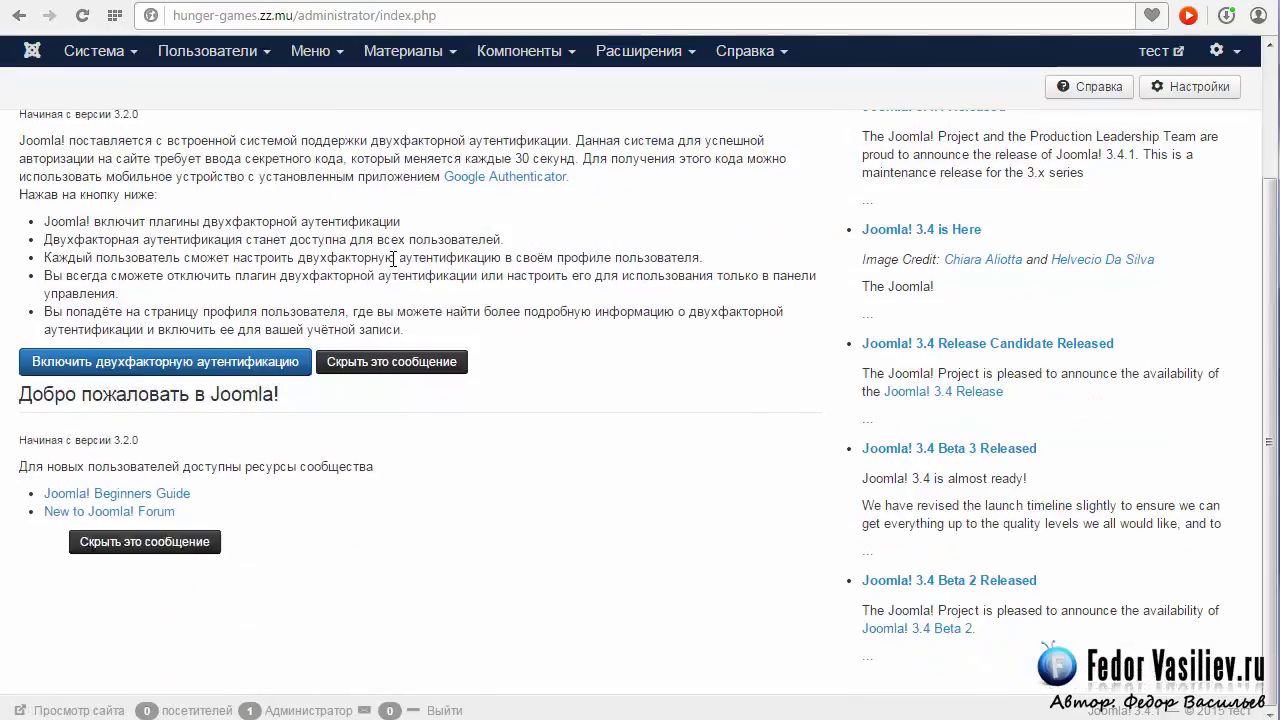
click(372, 361)
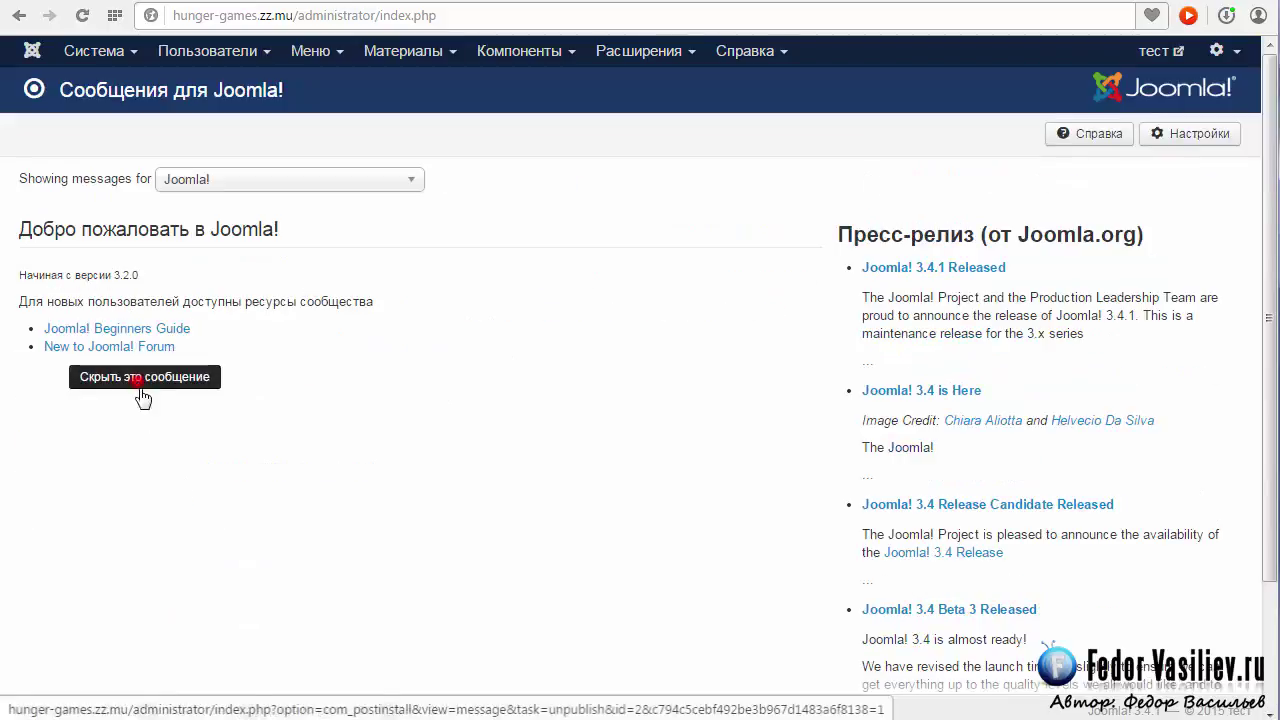
click(138, 382)
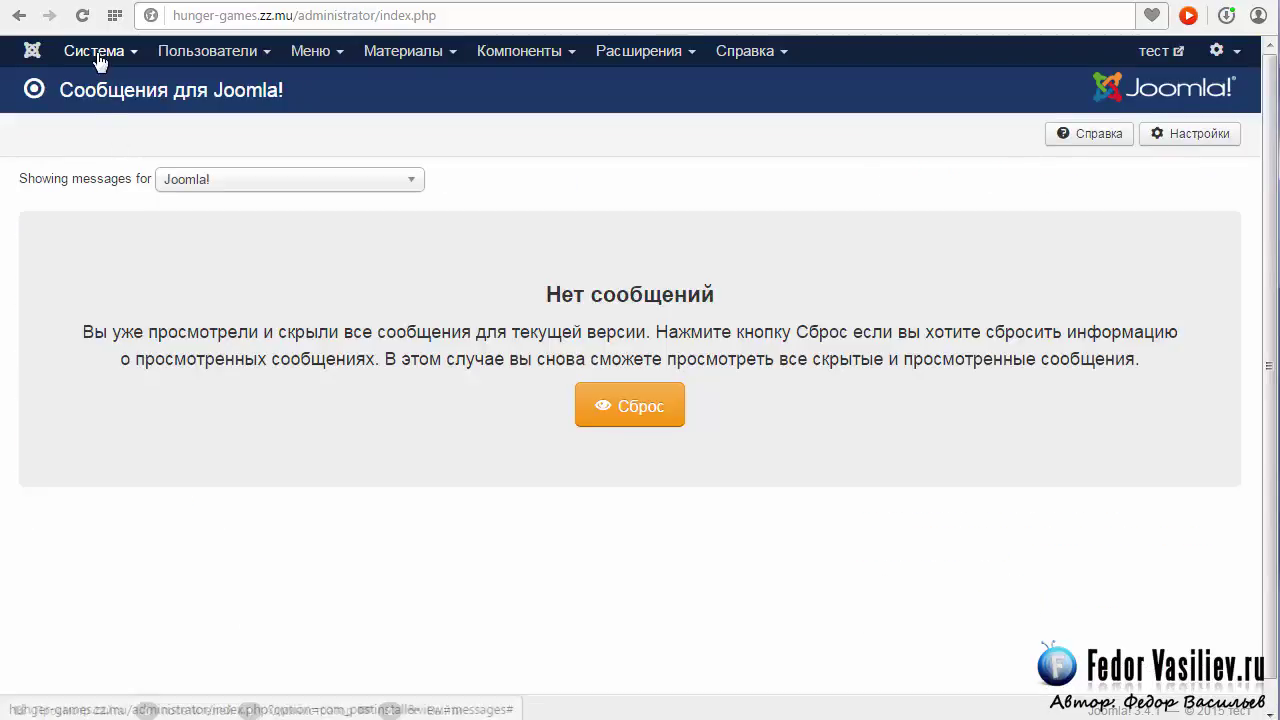
click(98, 56)
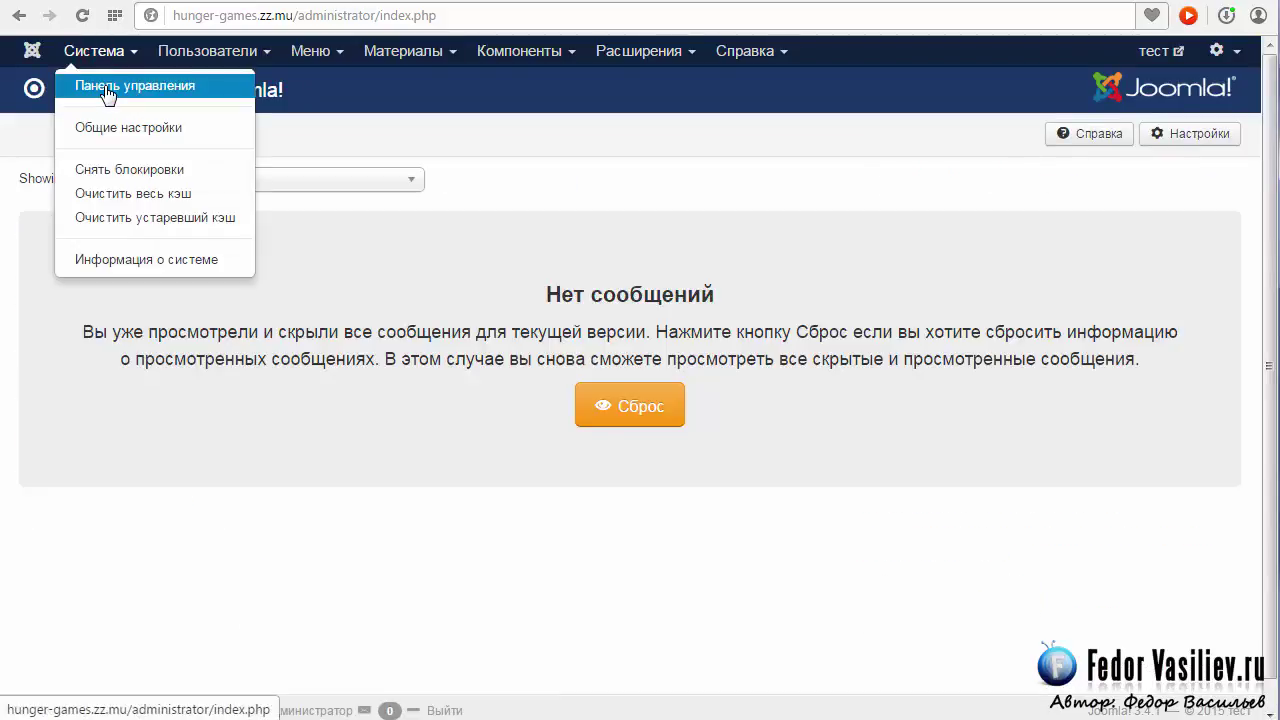
click(102, 88)
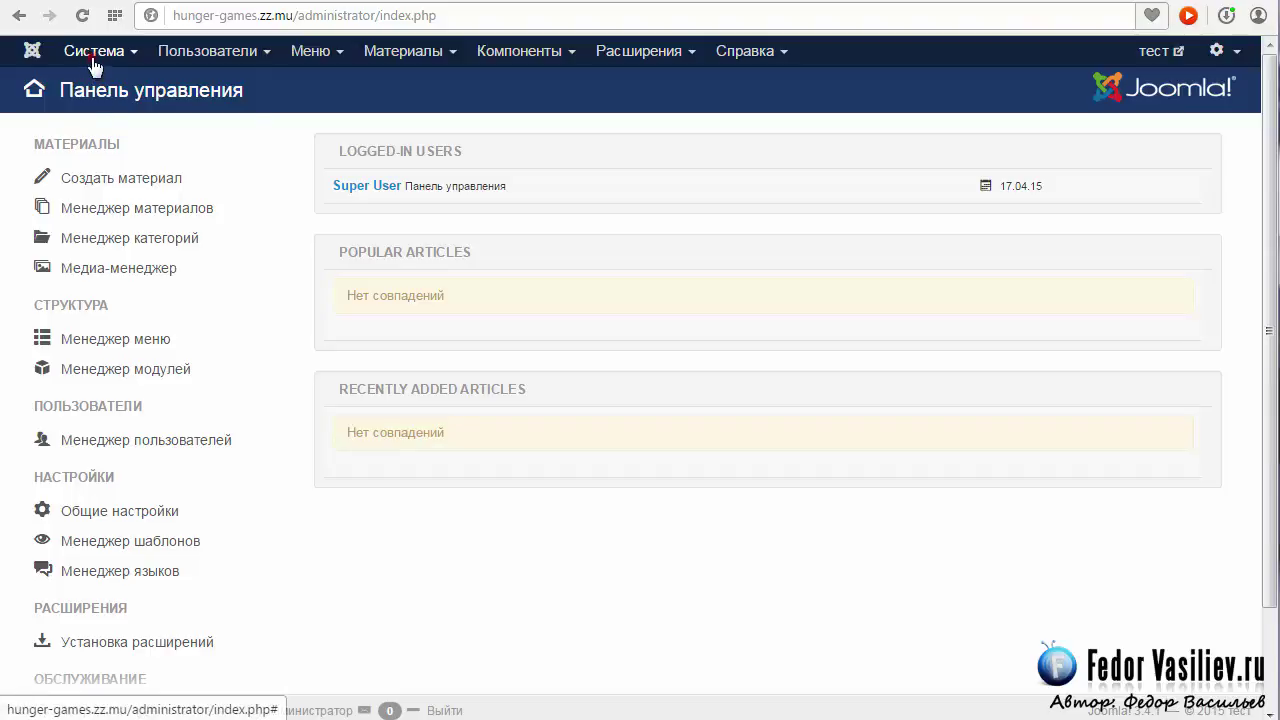
Change the session lifetime from 15 to 99 on Global Configuration's System tab and save.
click(93, 60)
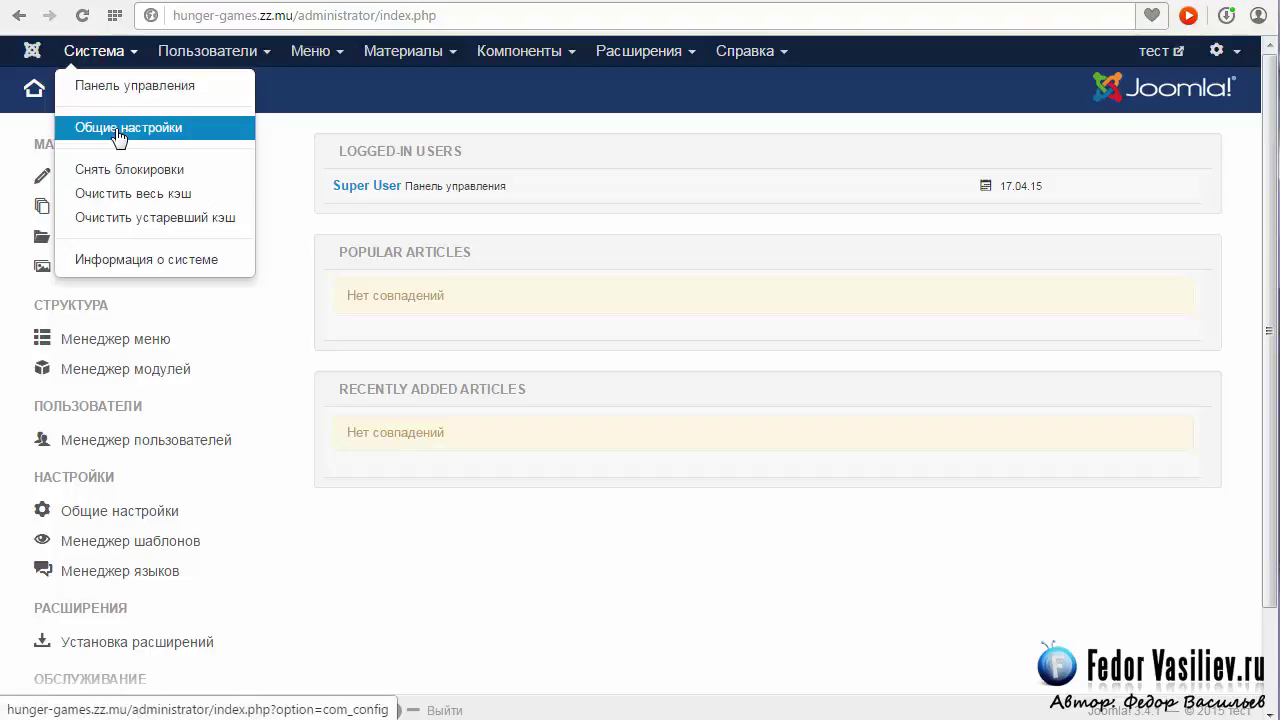
click(205, 134)
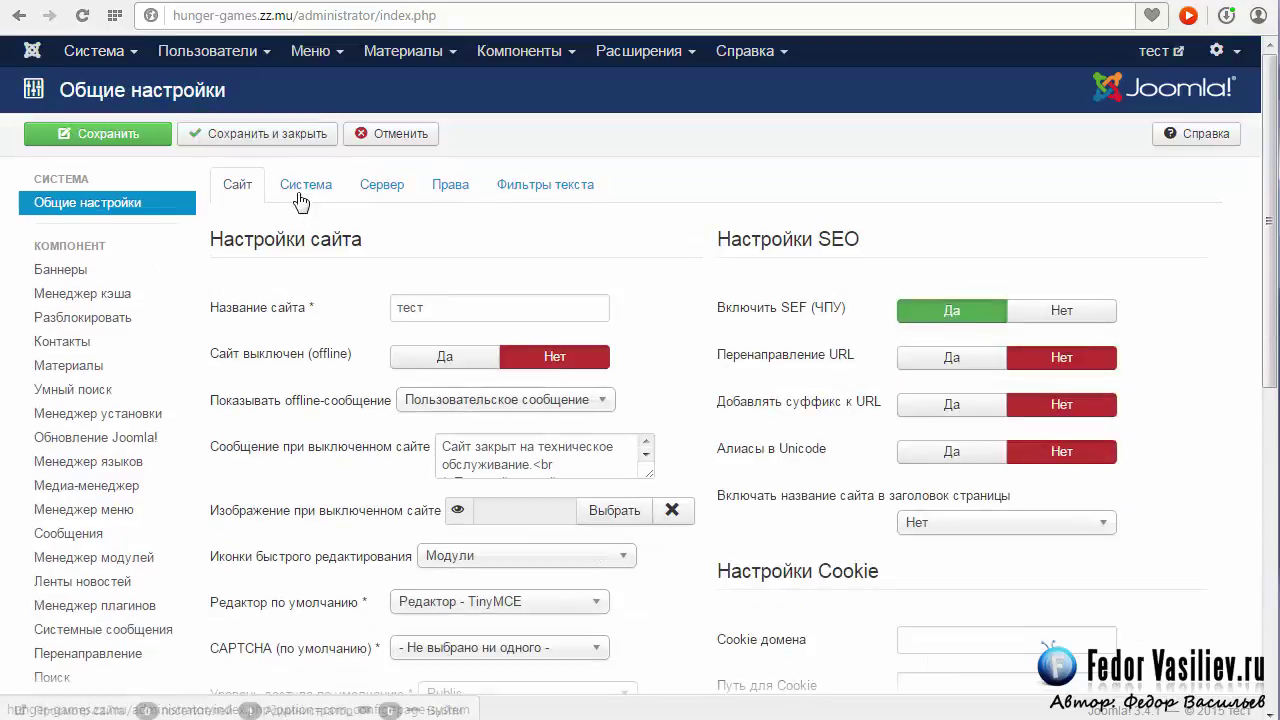
click(300, 187)
scroll(385, 350, down, 3)
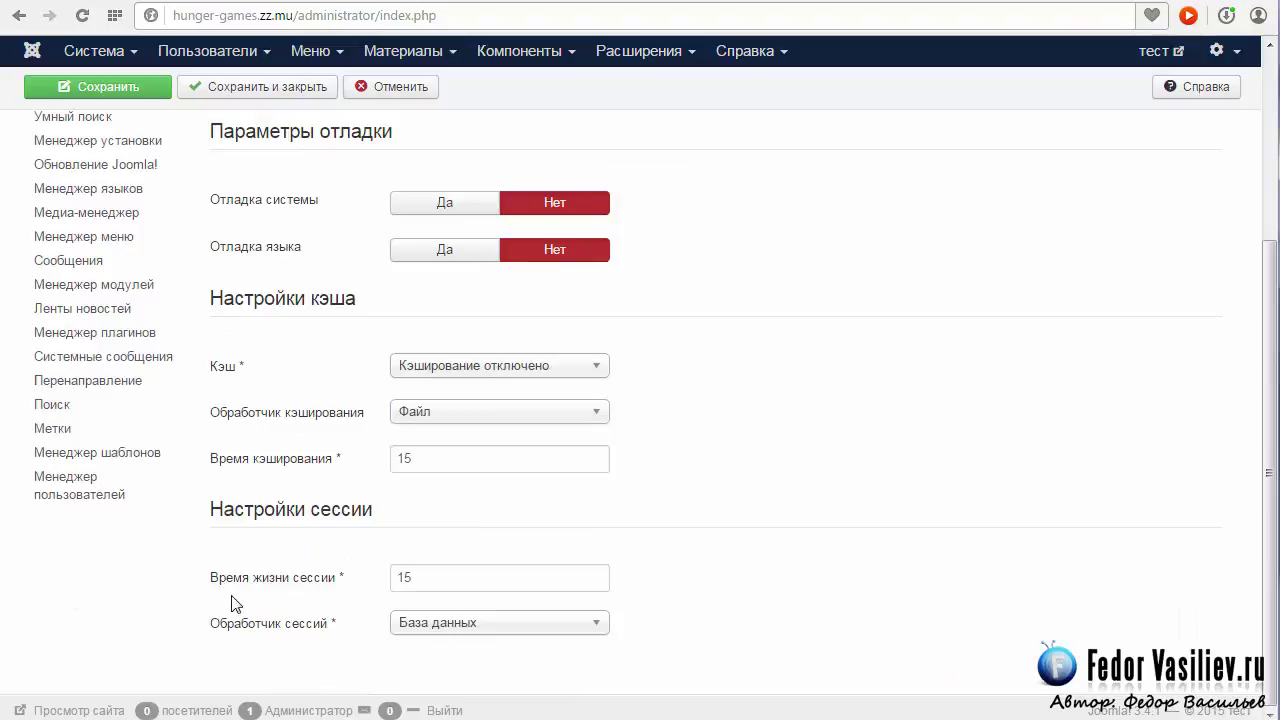
mouse_move(307, 583)
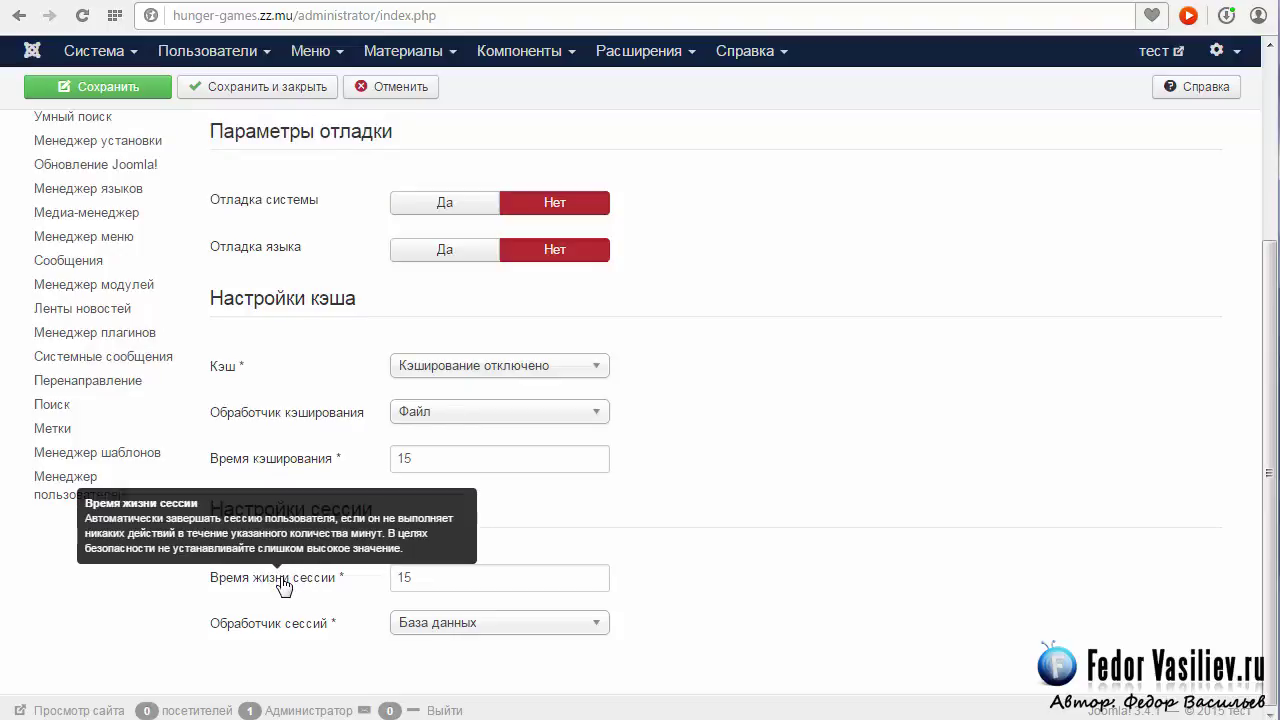
double_click(436, 579)
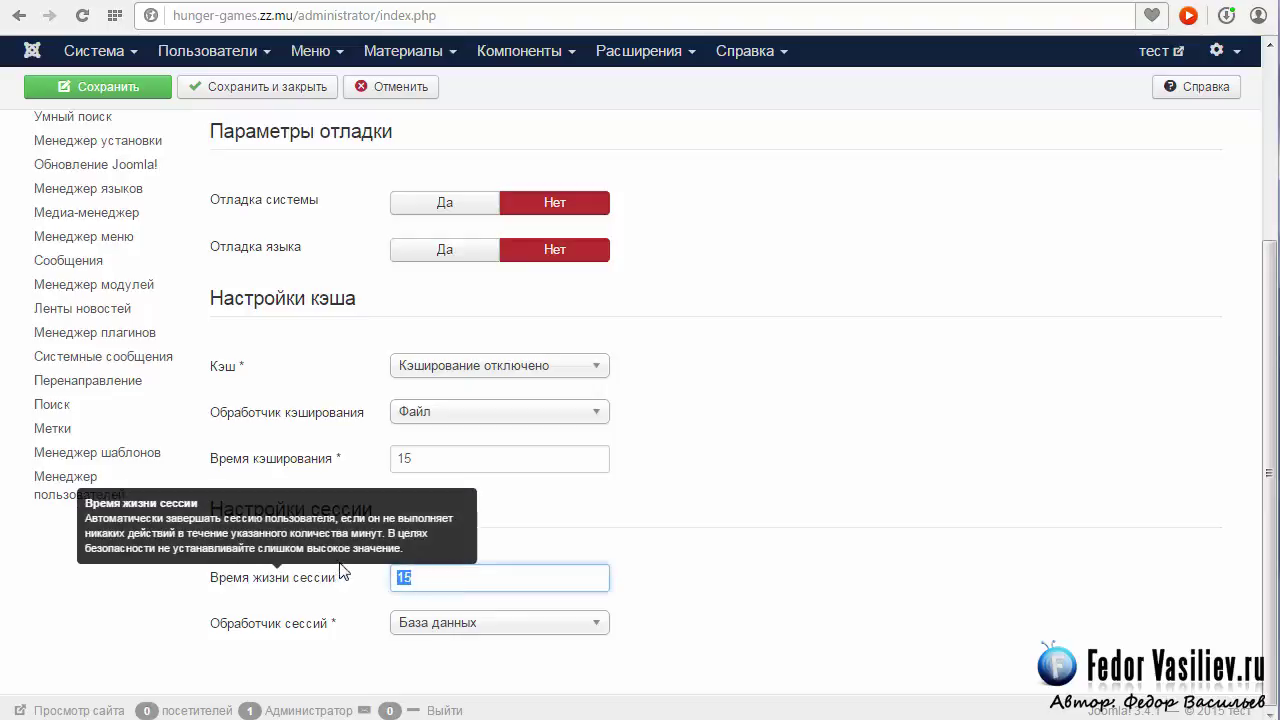
text(99)
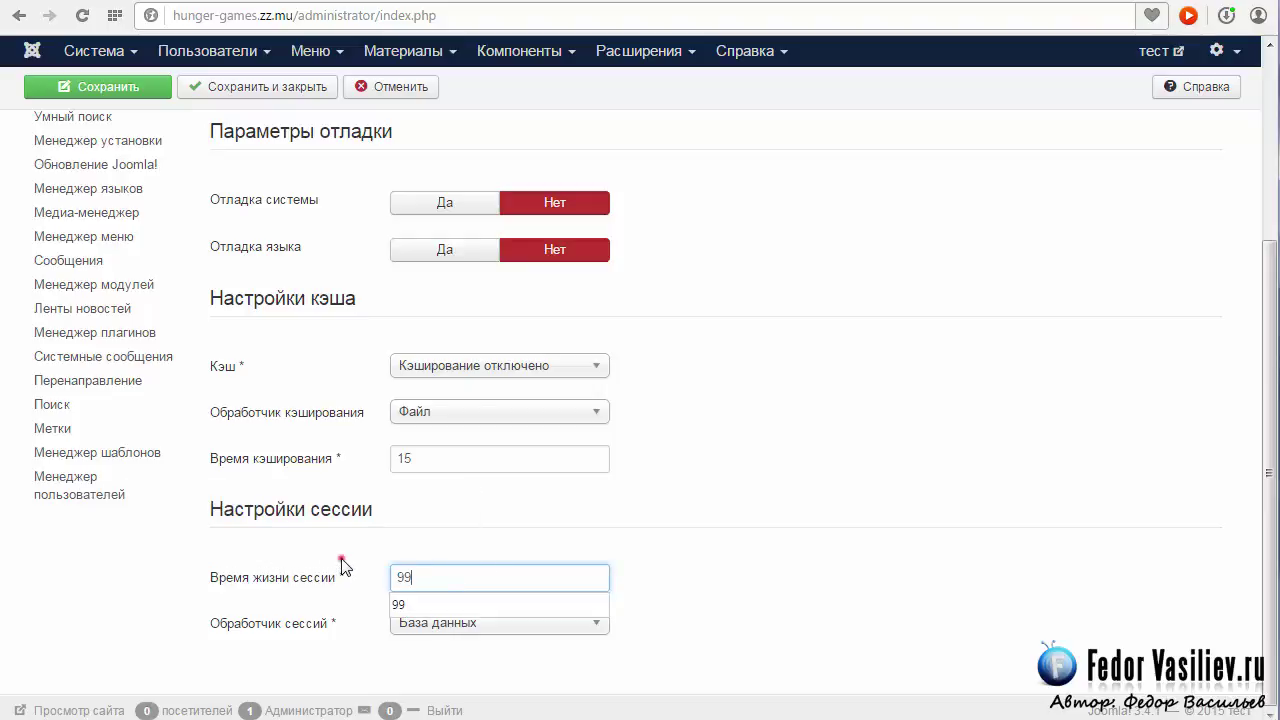
click(341, 566)
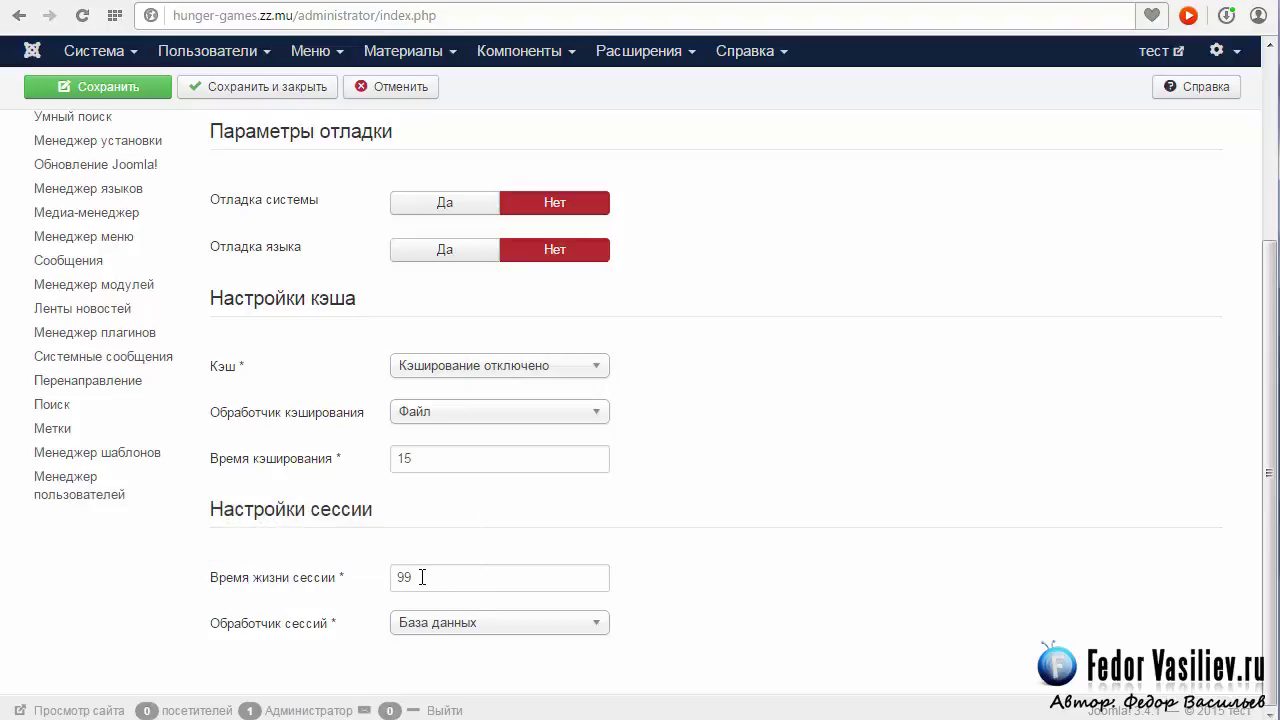
scroll(400, 580, up, 3)
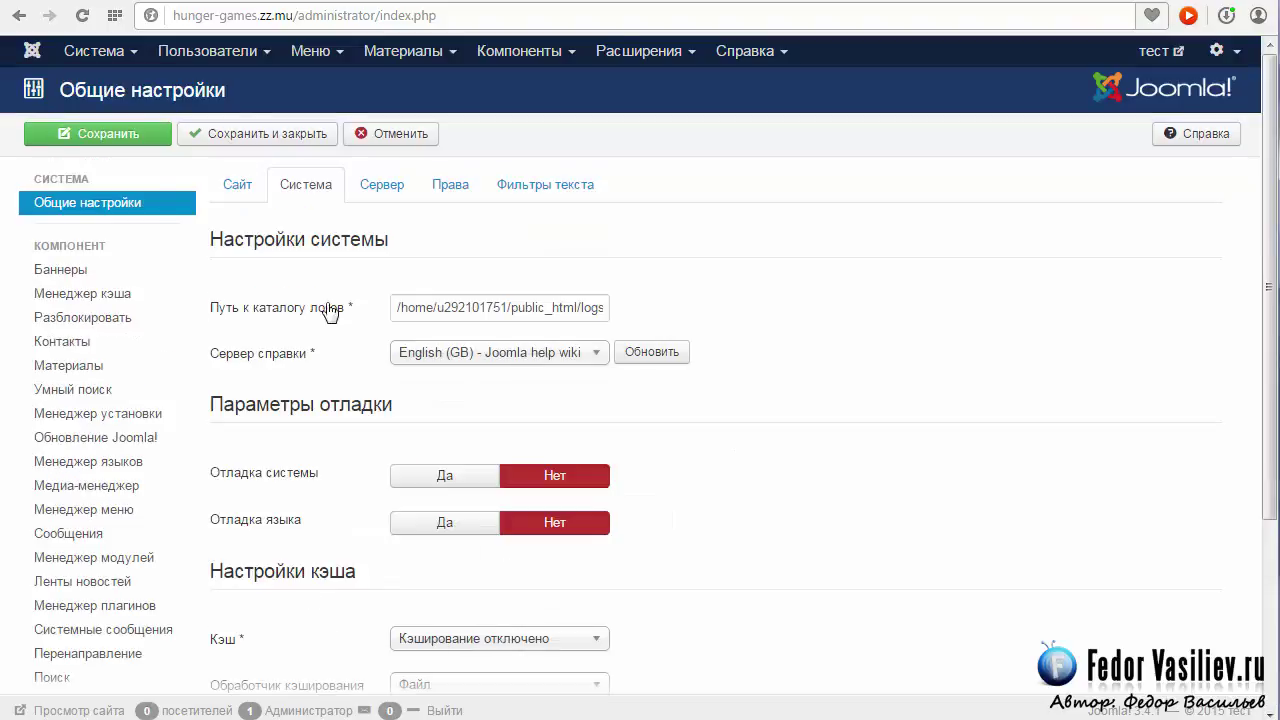
click(110, 138)
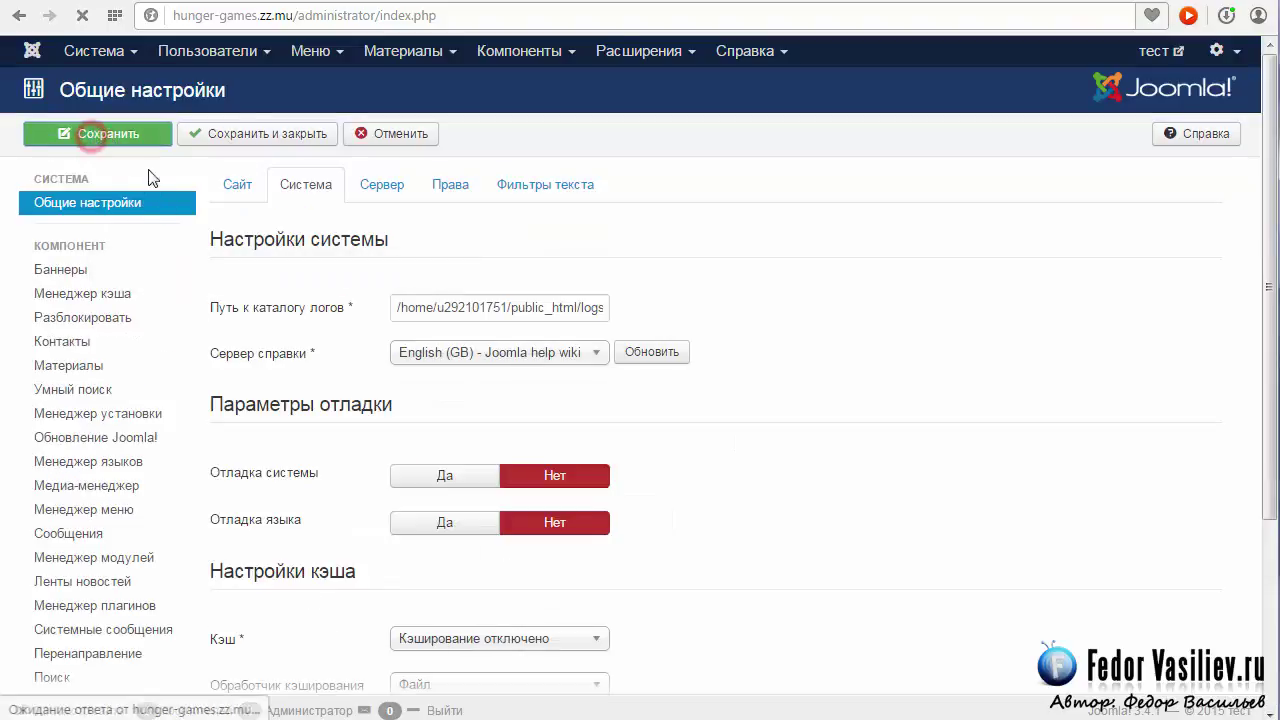
click(308, 265)
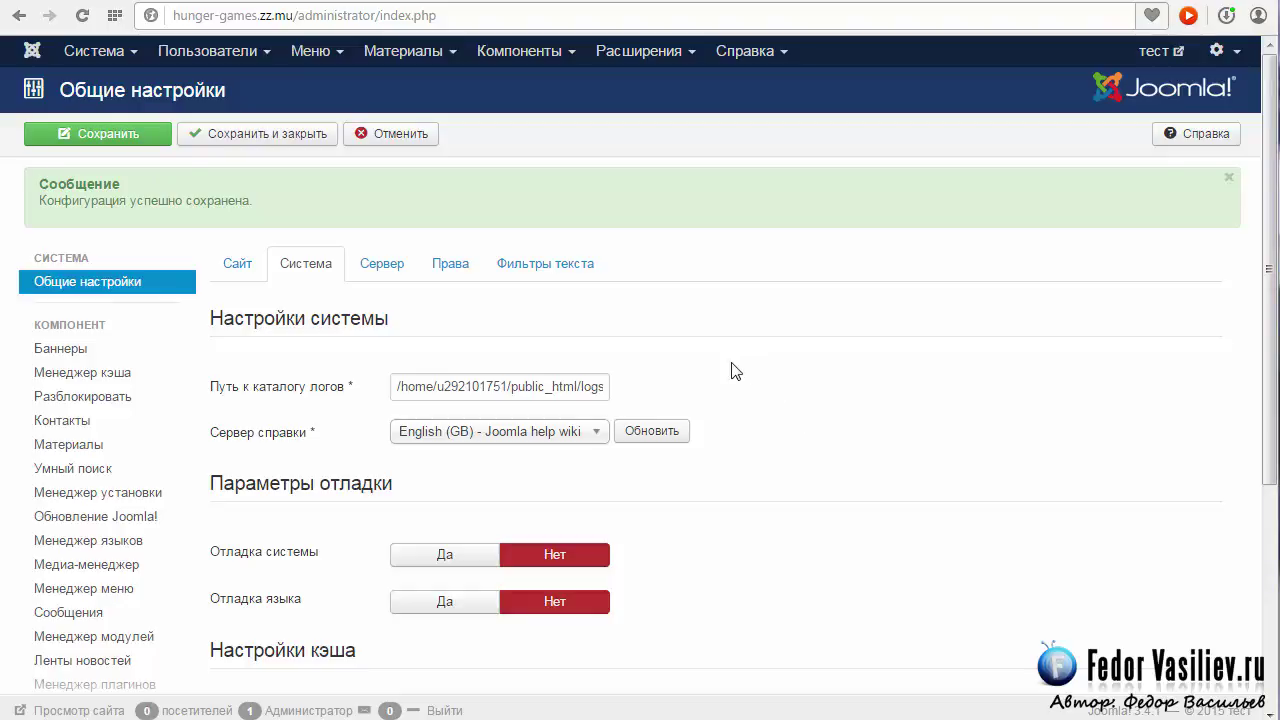
click(276, 15)
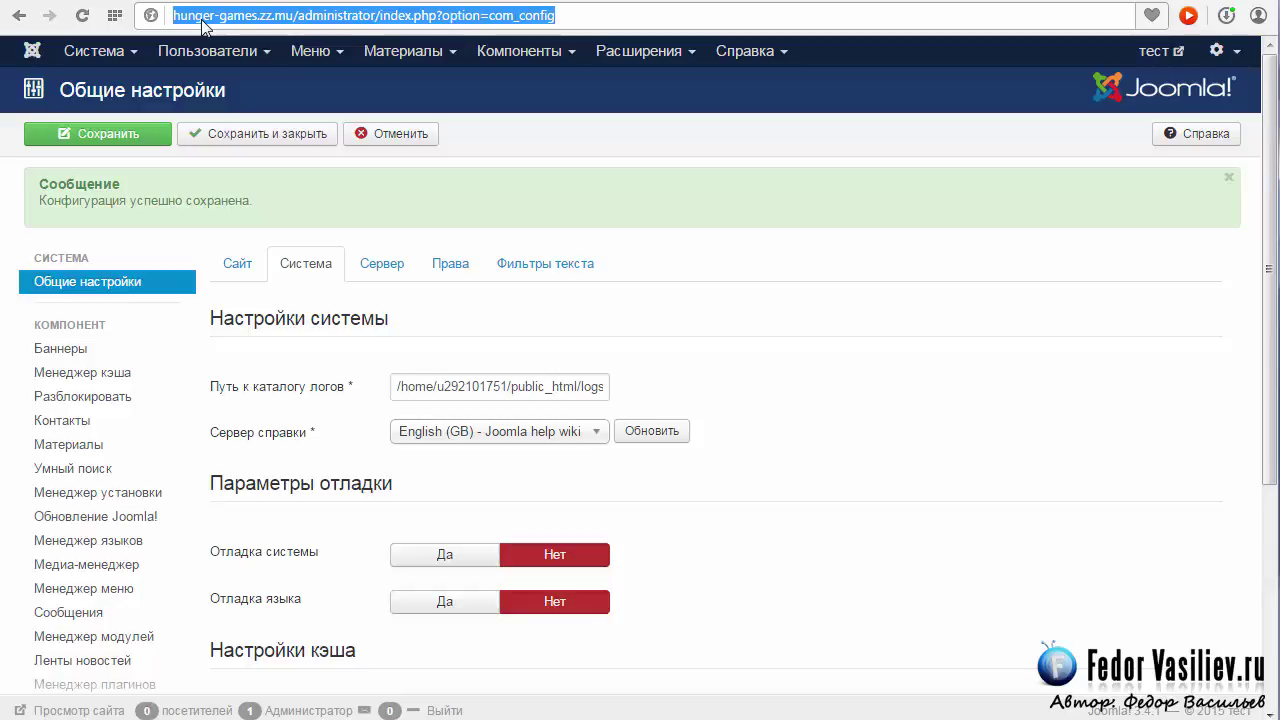
click(318, 16)
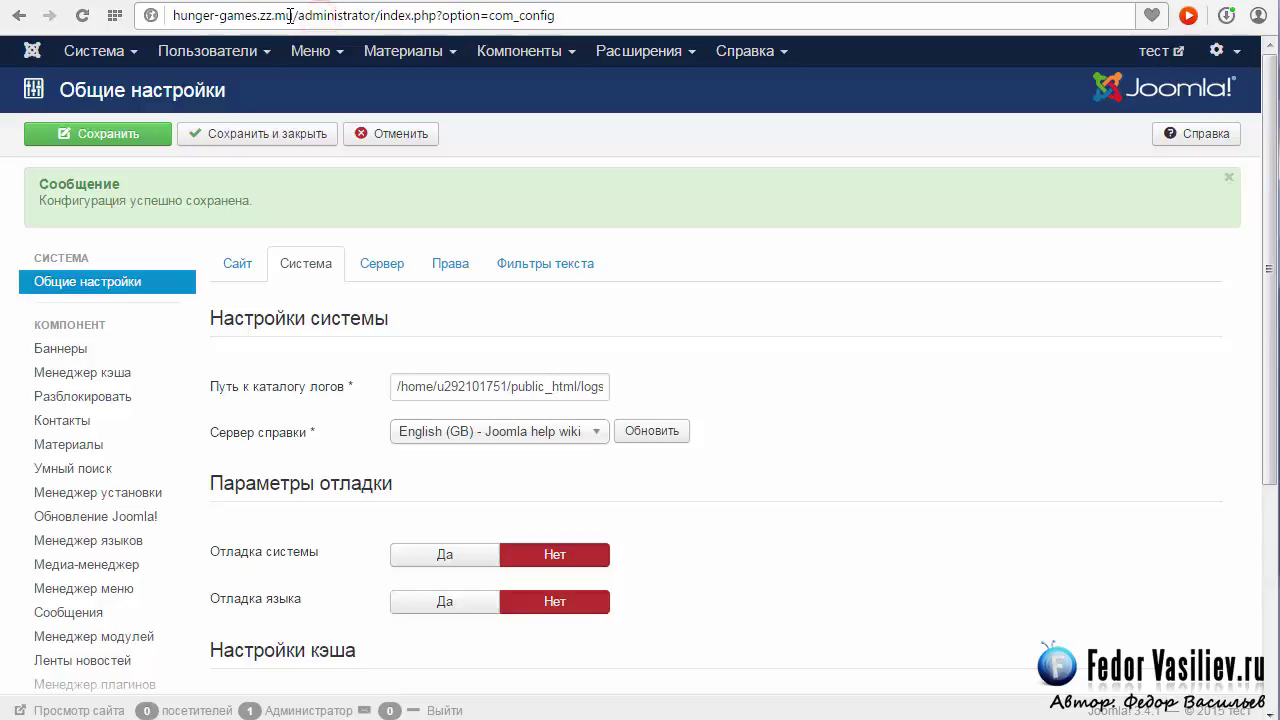
drag(557, 15, 176, 18)
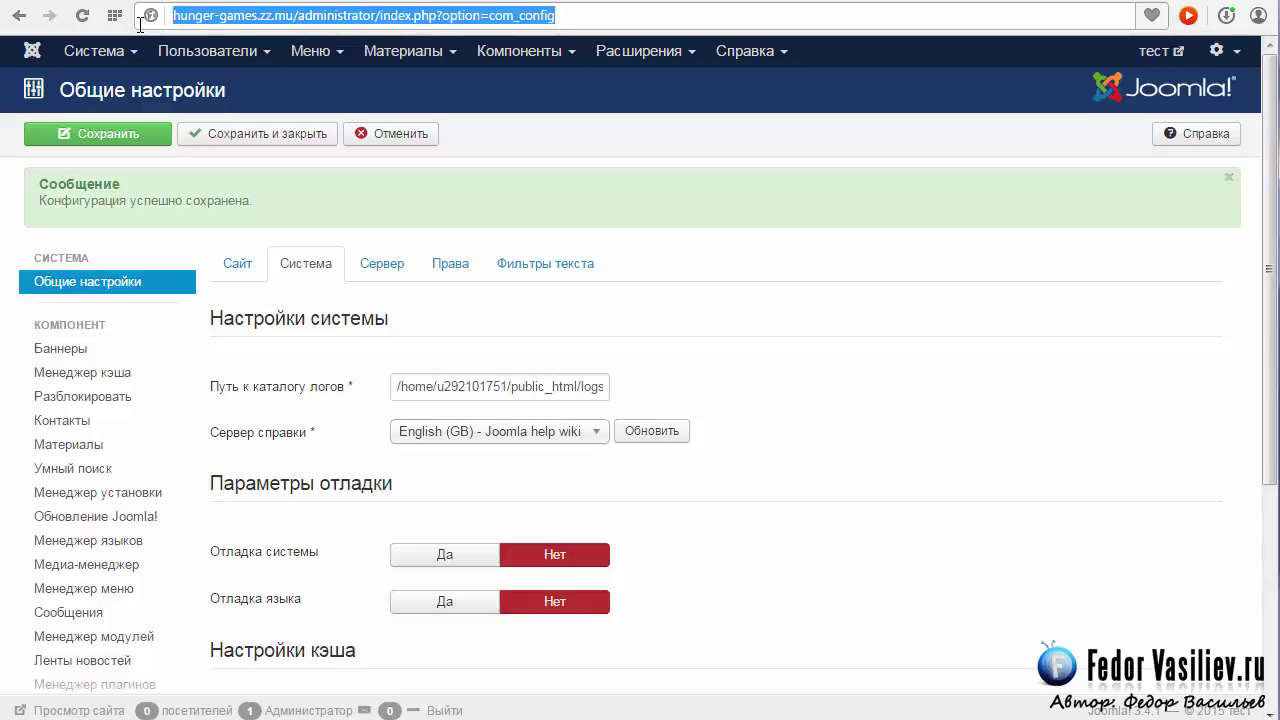
click(221, 17)
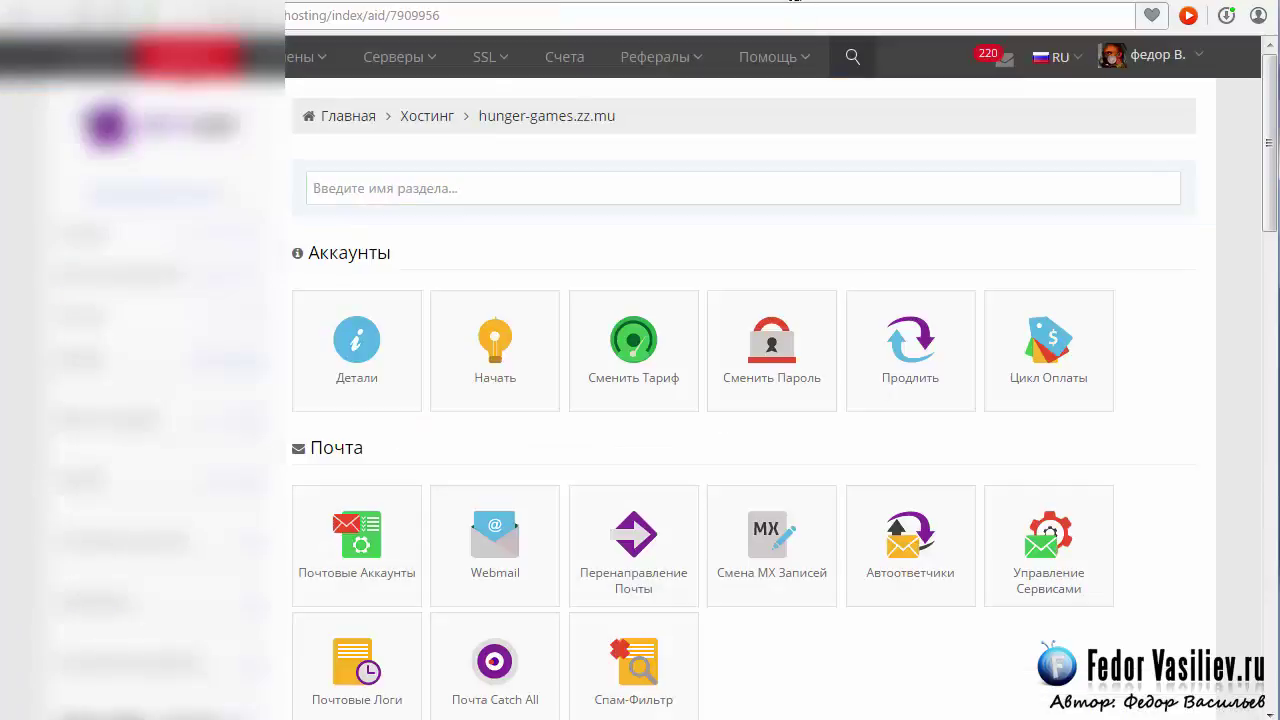
Open the File Manager from the Файлы section of the Hostinger panel.
scroll(872, 250, down, 3)
scroll(873, 250, down, 2)
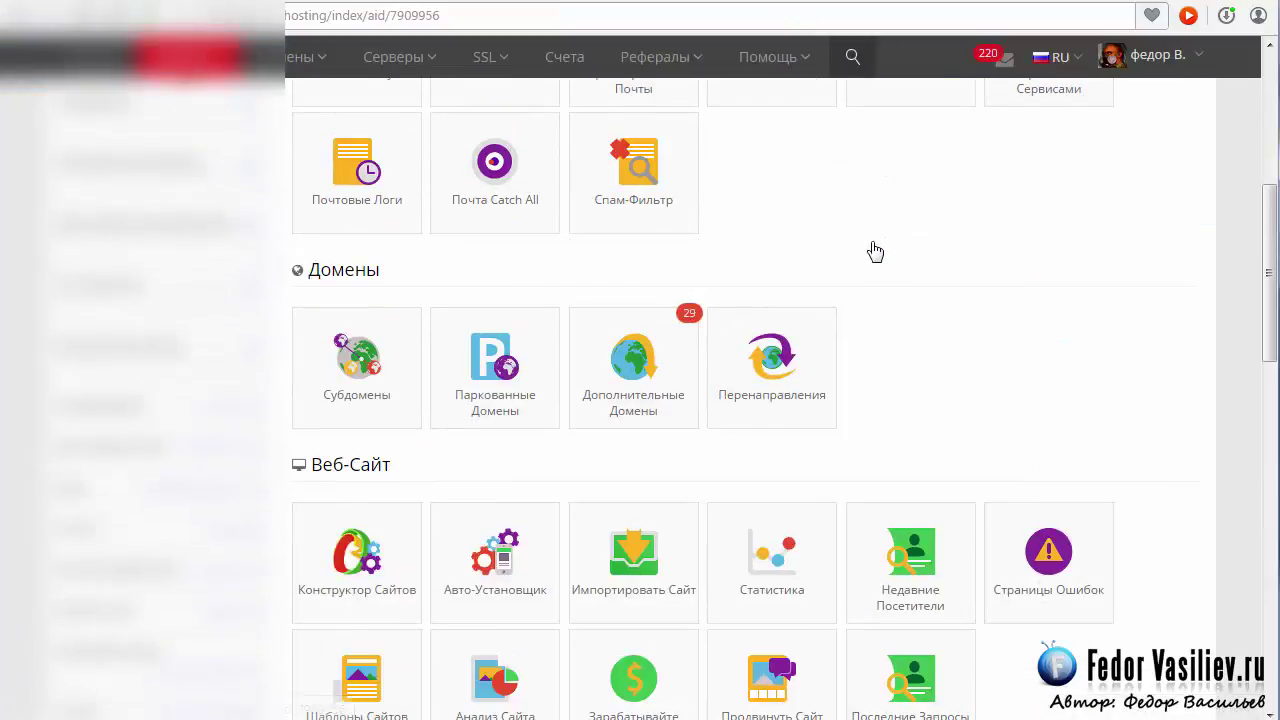
scroll(873, 248, down, 2)
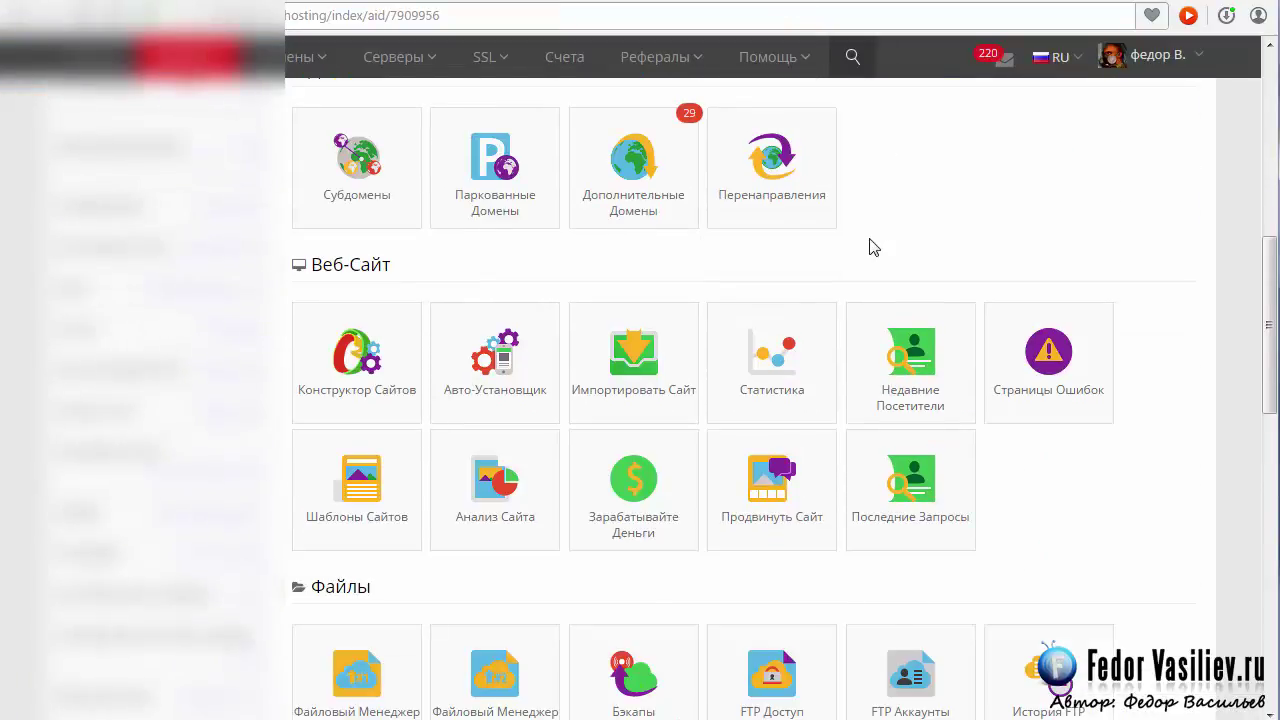
scroll(871, 248, down, 3)
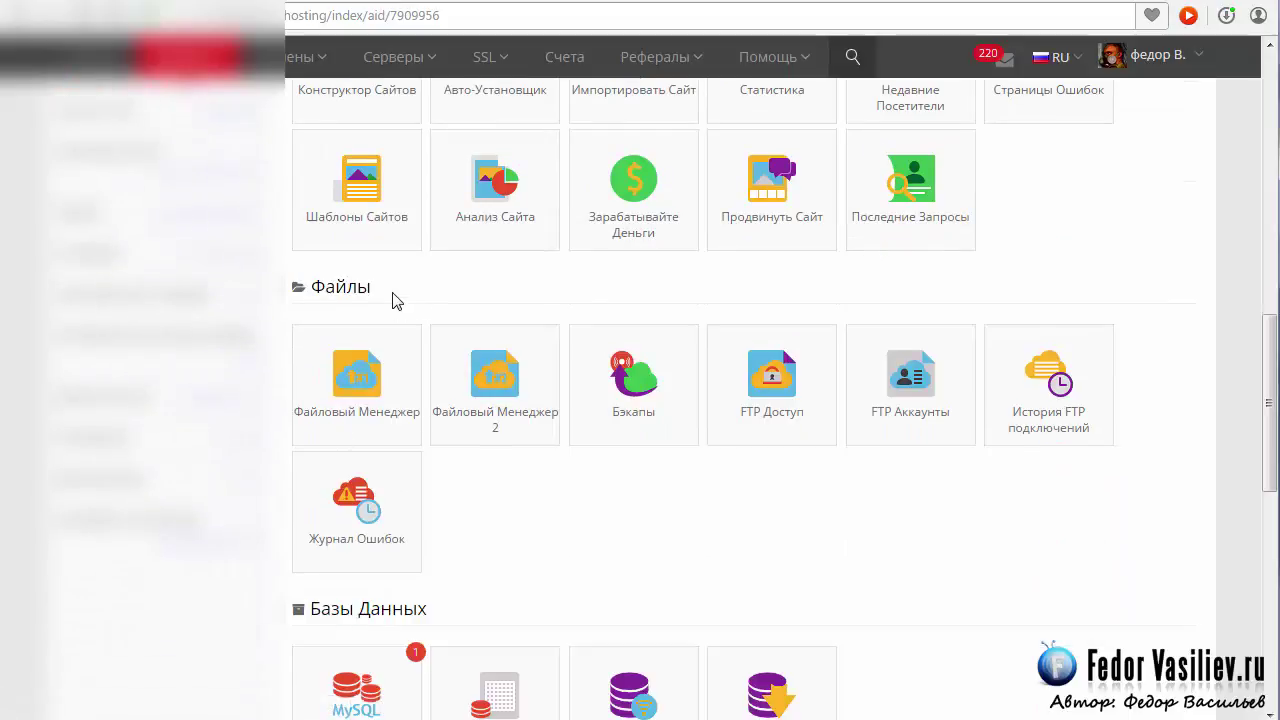
triple_click(393, 279)
click(454, 270)
click(343, 379)
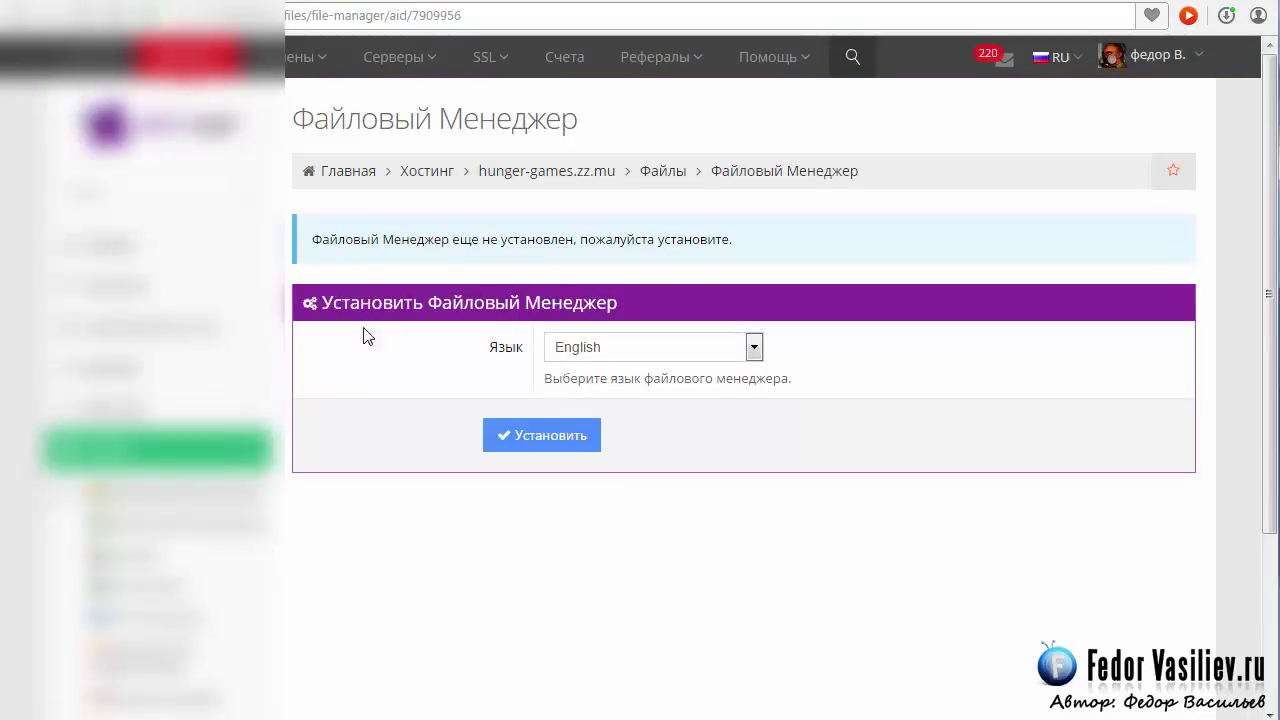
Install the file manager with Russian as its language and launch it.
click(754, 347)
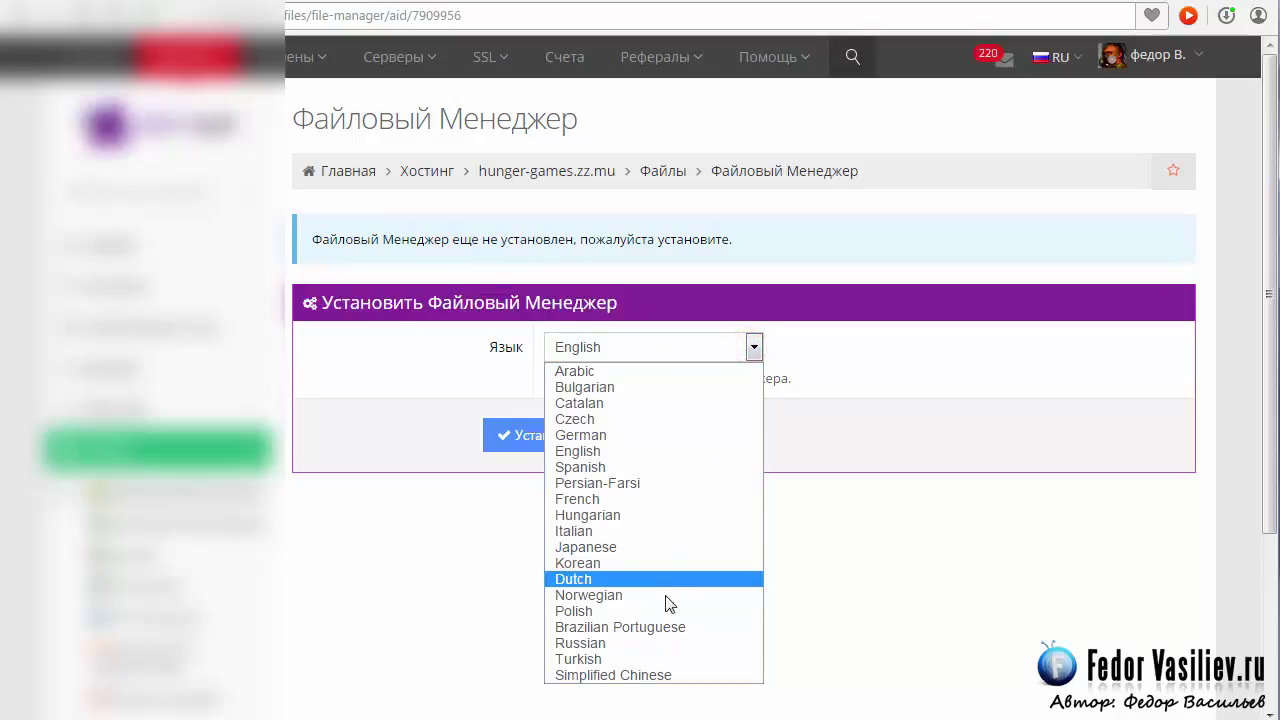
click(640, 643)
click(545, 440)
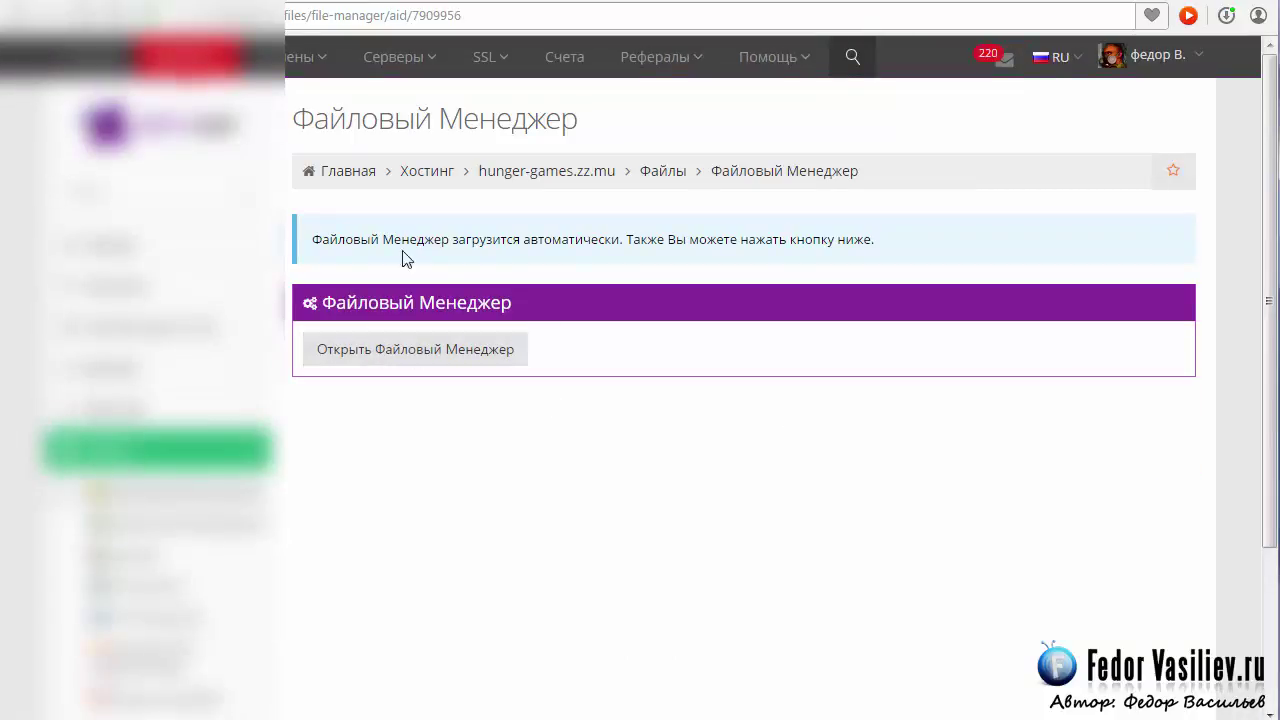
click(347, 356)
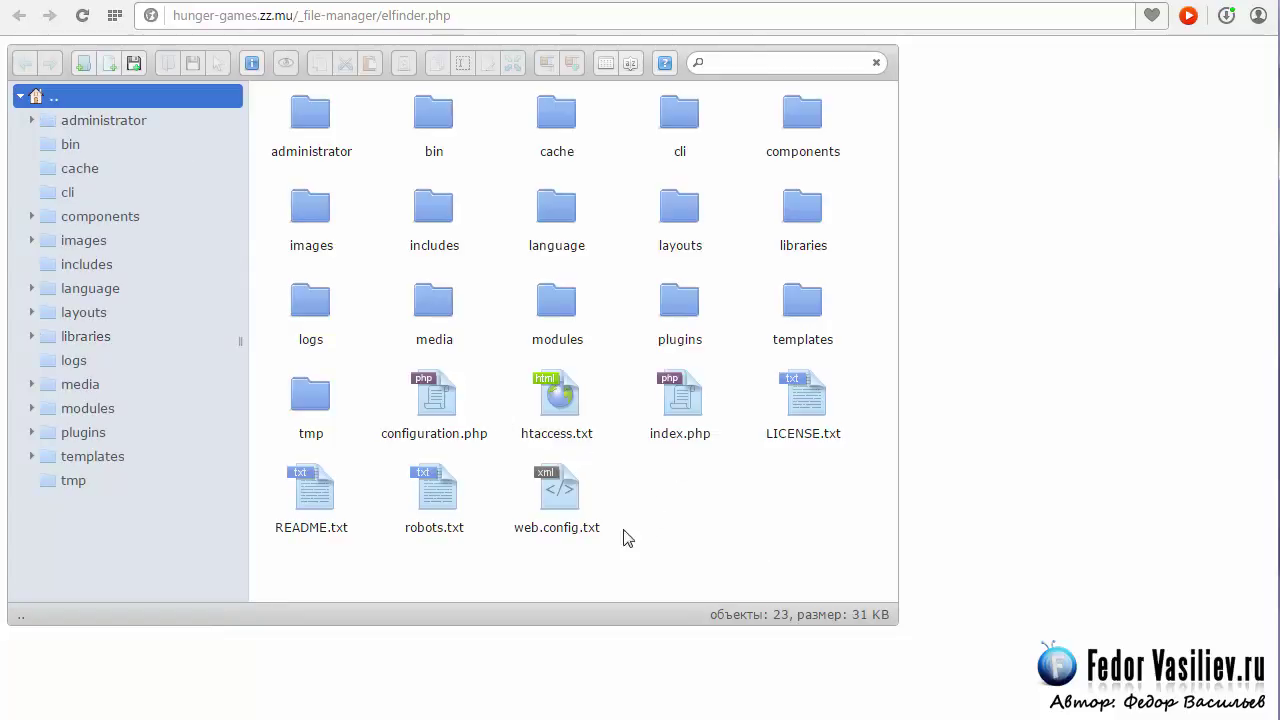
Select htaccess.txt in the site's root folder.
click(570, 438)
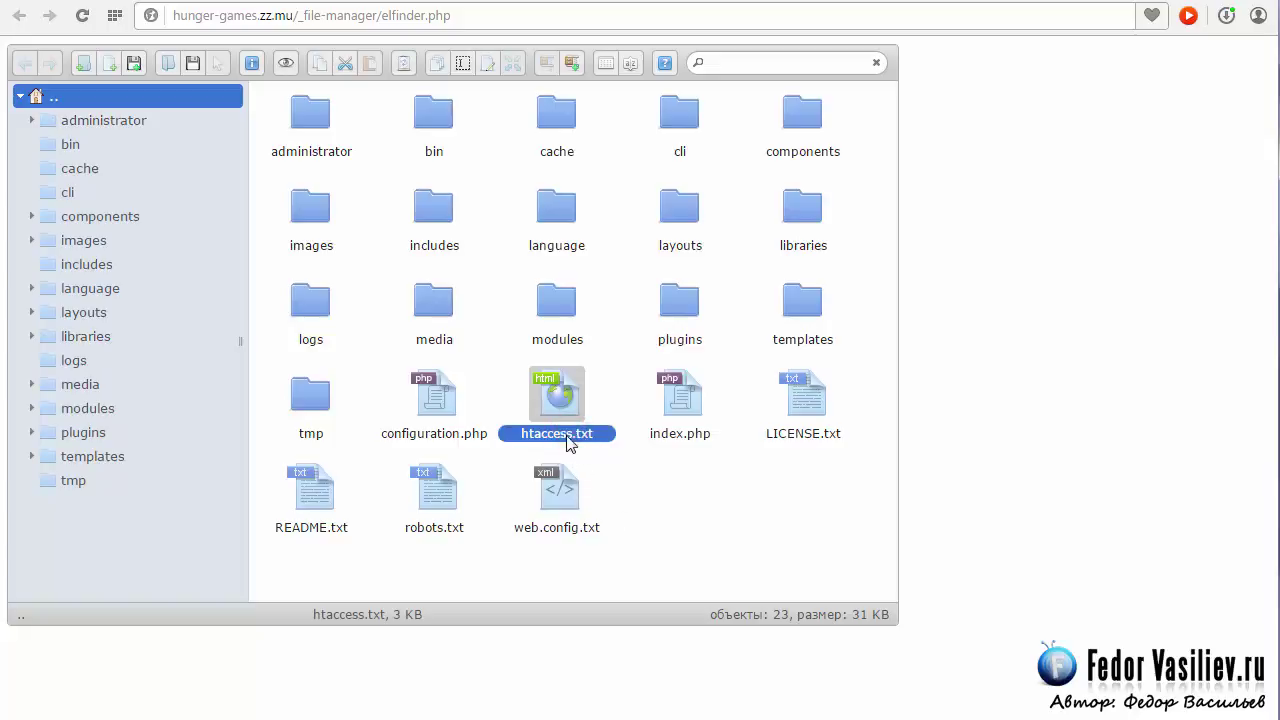
Rename htaccess.txt to .htaccess.
right_click(553, 380)
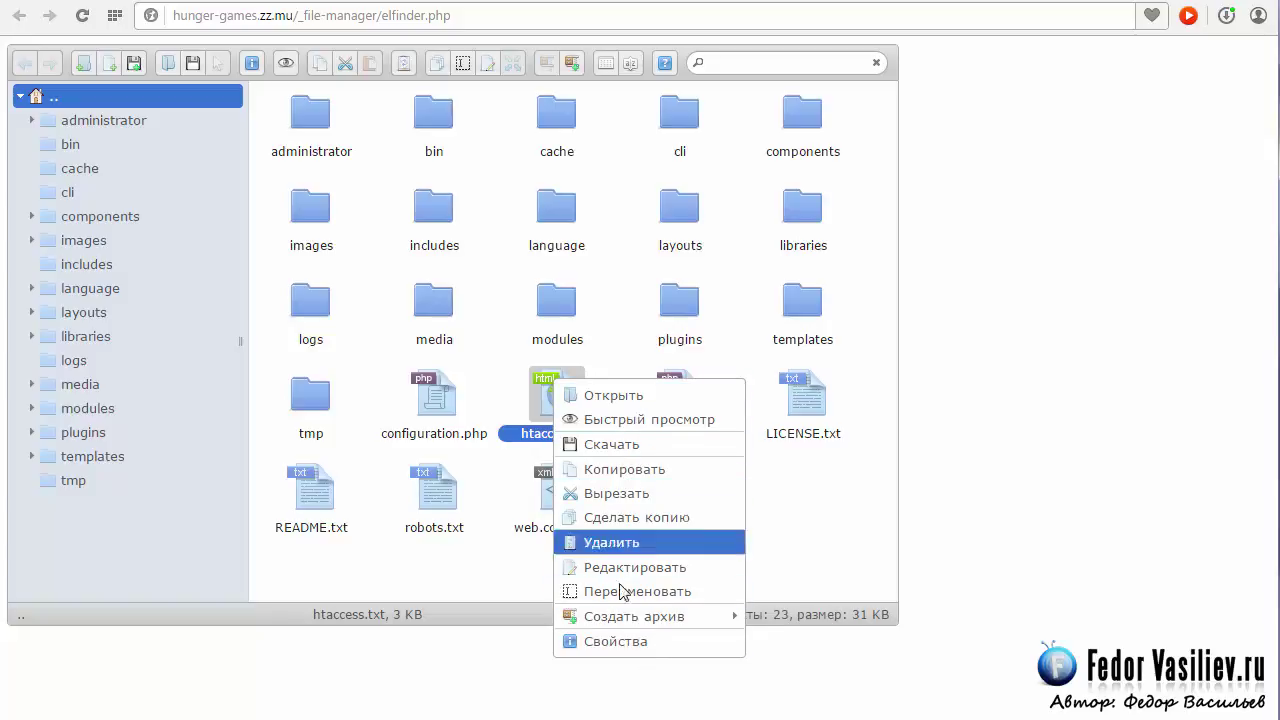
click(704, 590)
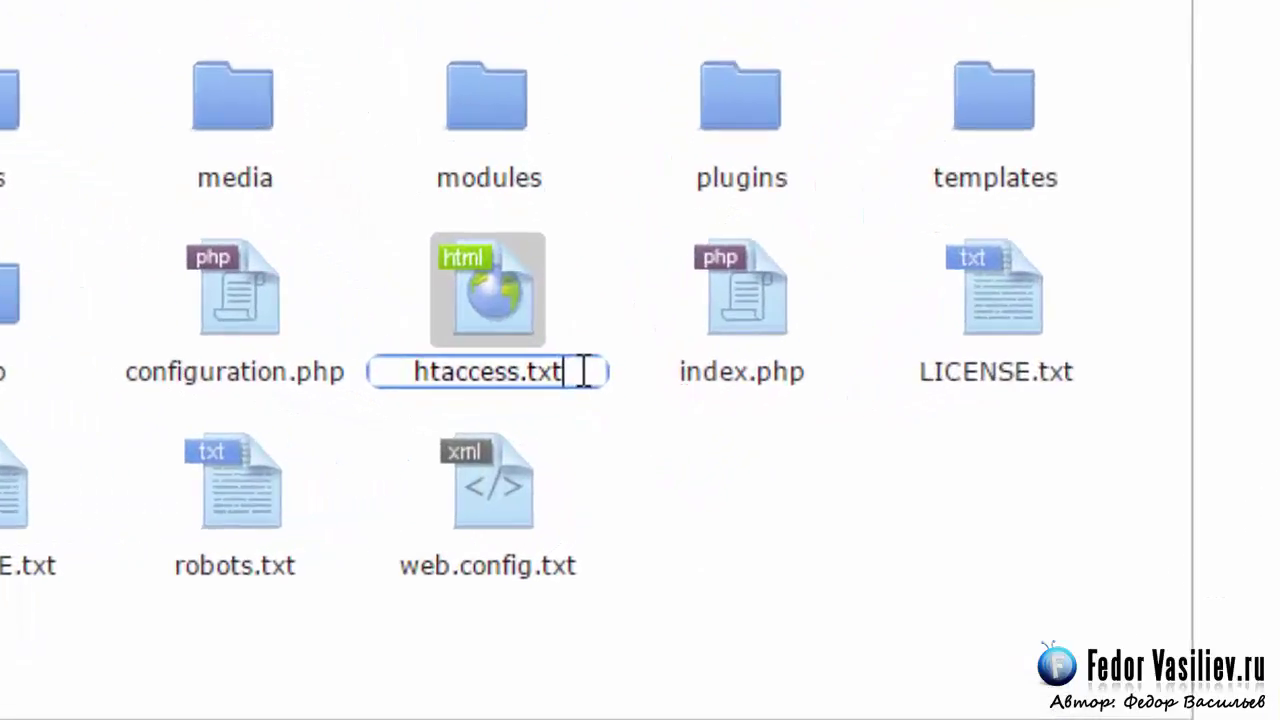
key(BackSpace)
key(BackSpace)
key(BackSpace)
key(BackSpace)
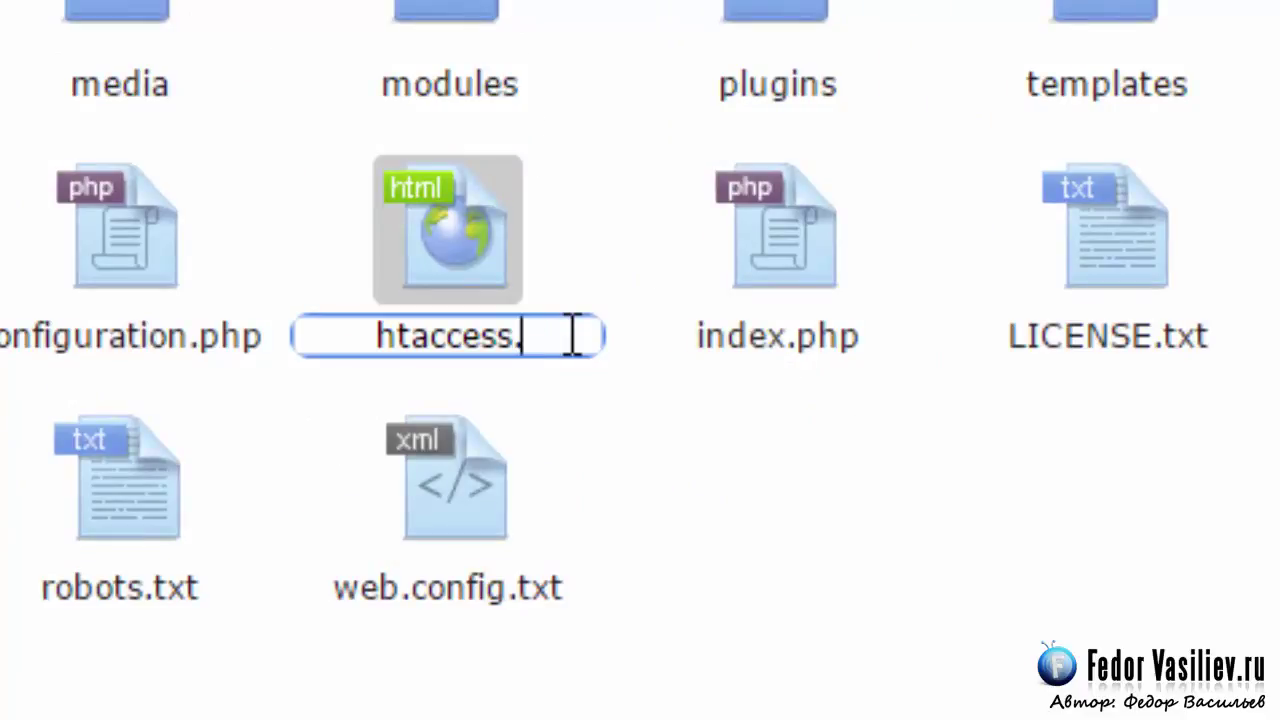
click(367, 337)
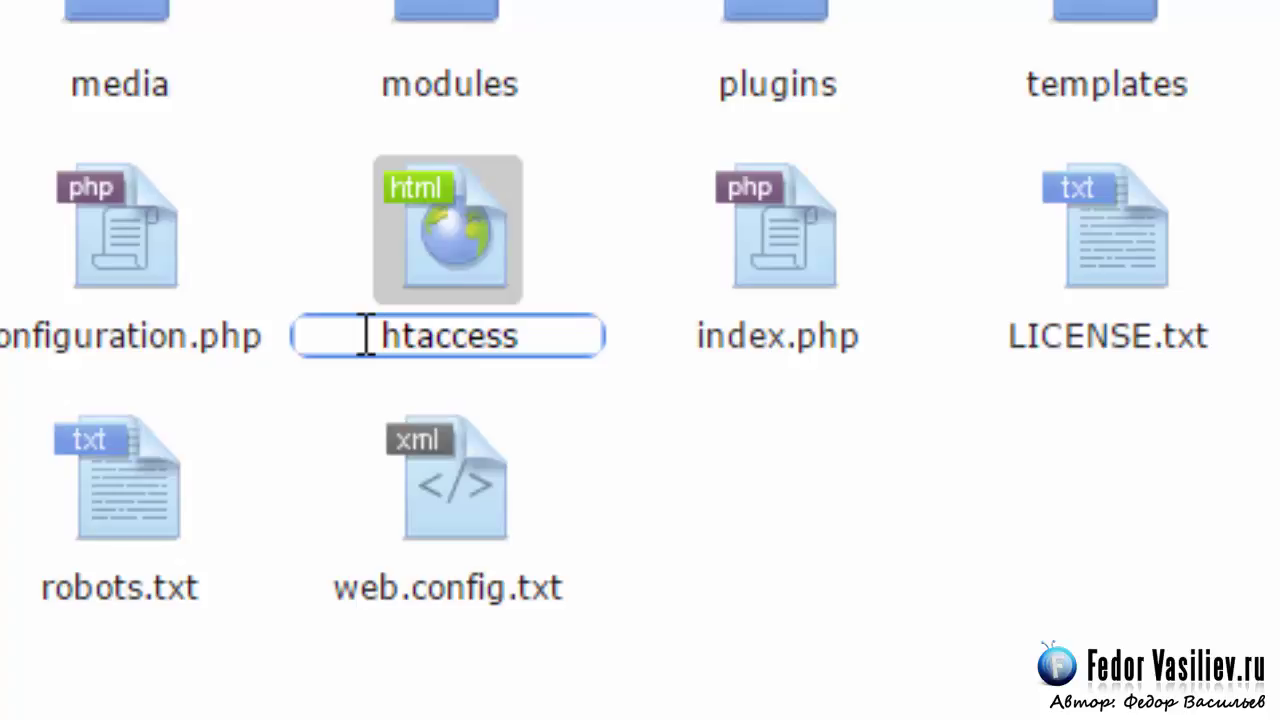
text(.)
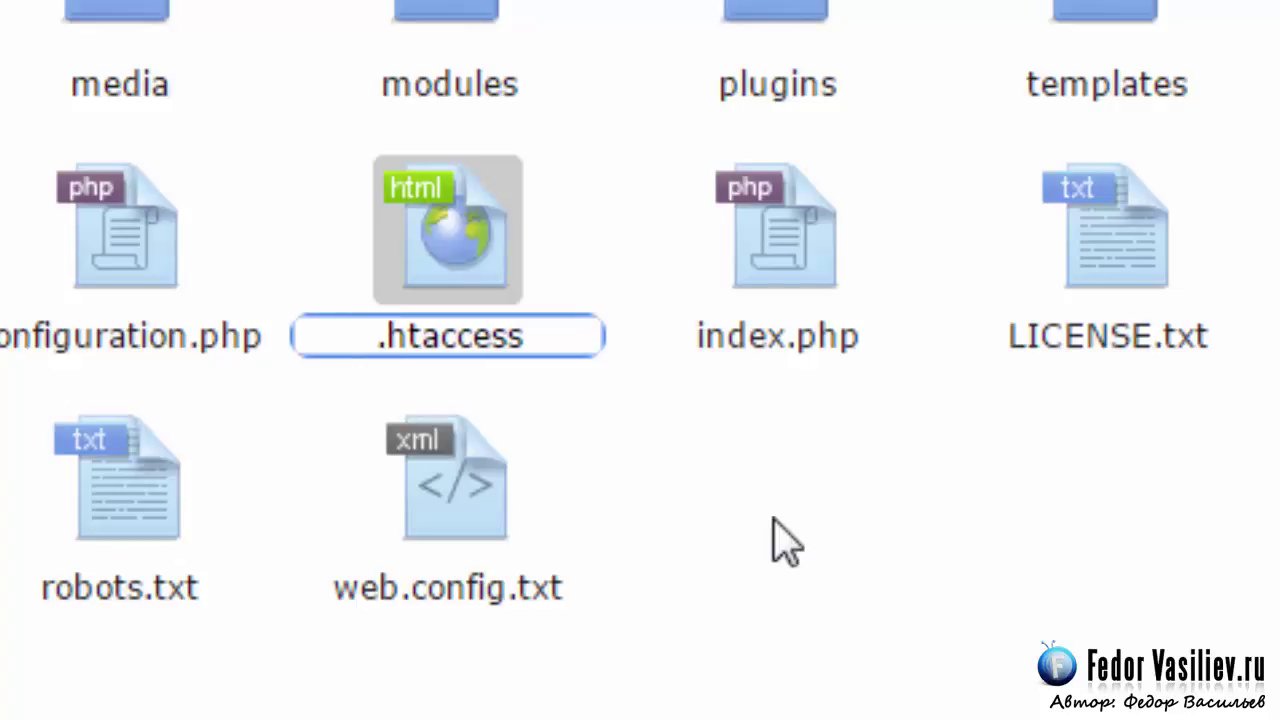
click(692, 468)
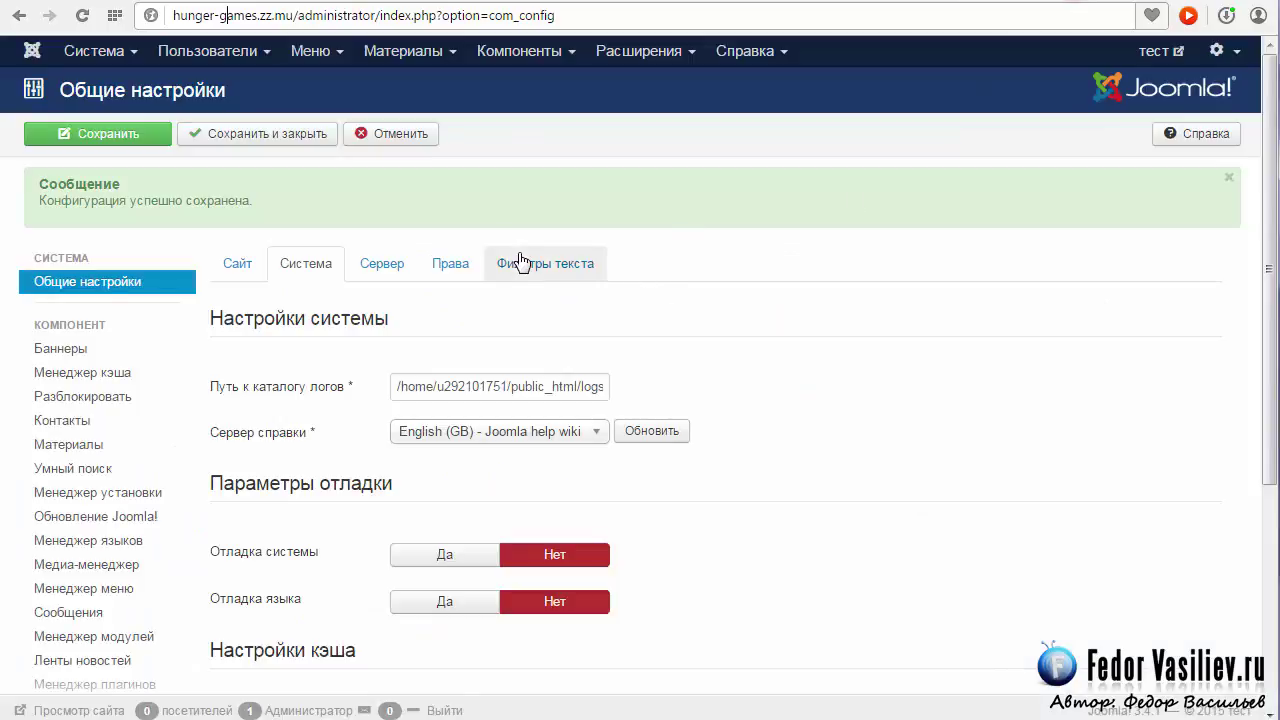
On the Site tab, set URL rewriting and URL suffix to Yes, then save and close.
click(239, 265)
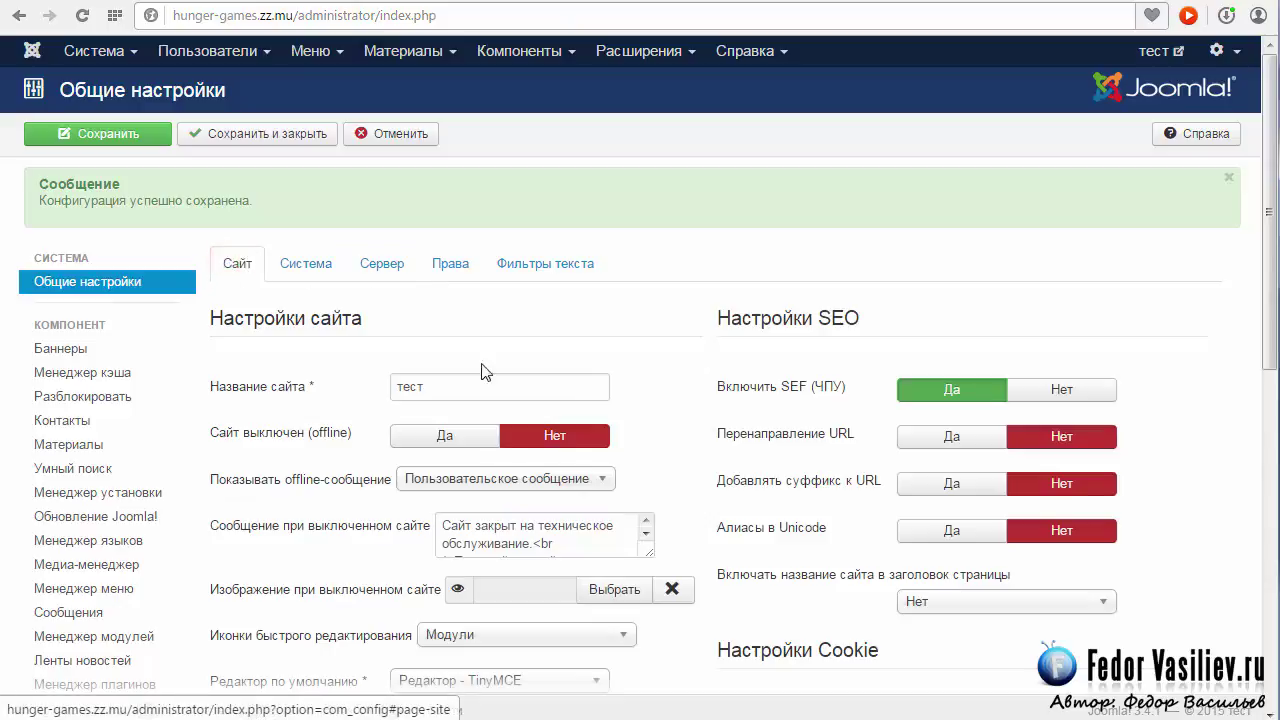
mouse_move(787, 389)
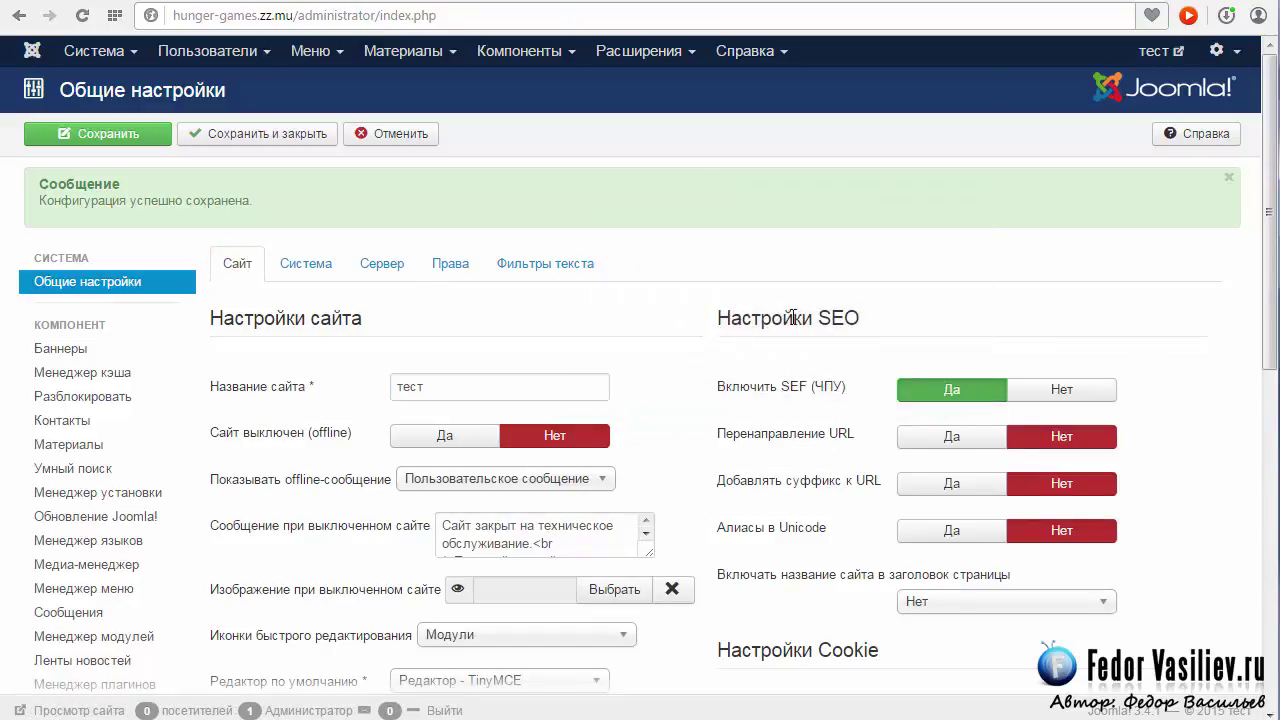
drag(868, 318, 706, 330)
click(757, 337)
mouse_move(789, 388)
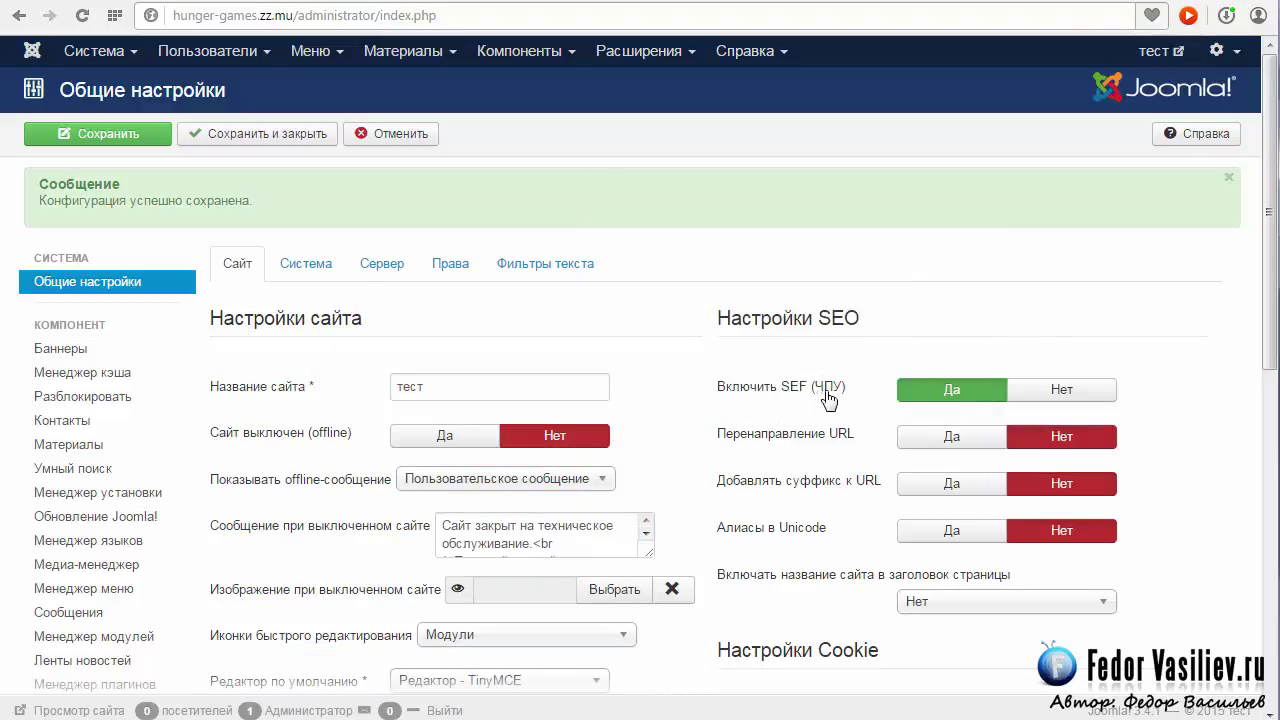
mouse_move(960, 390)
click(915, 440)
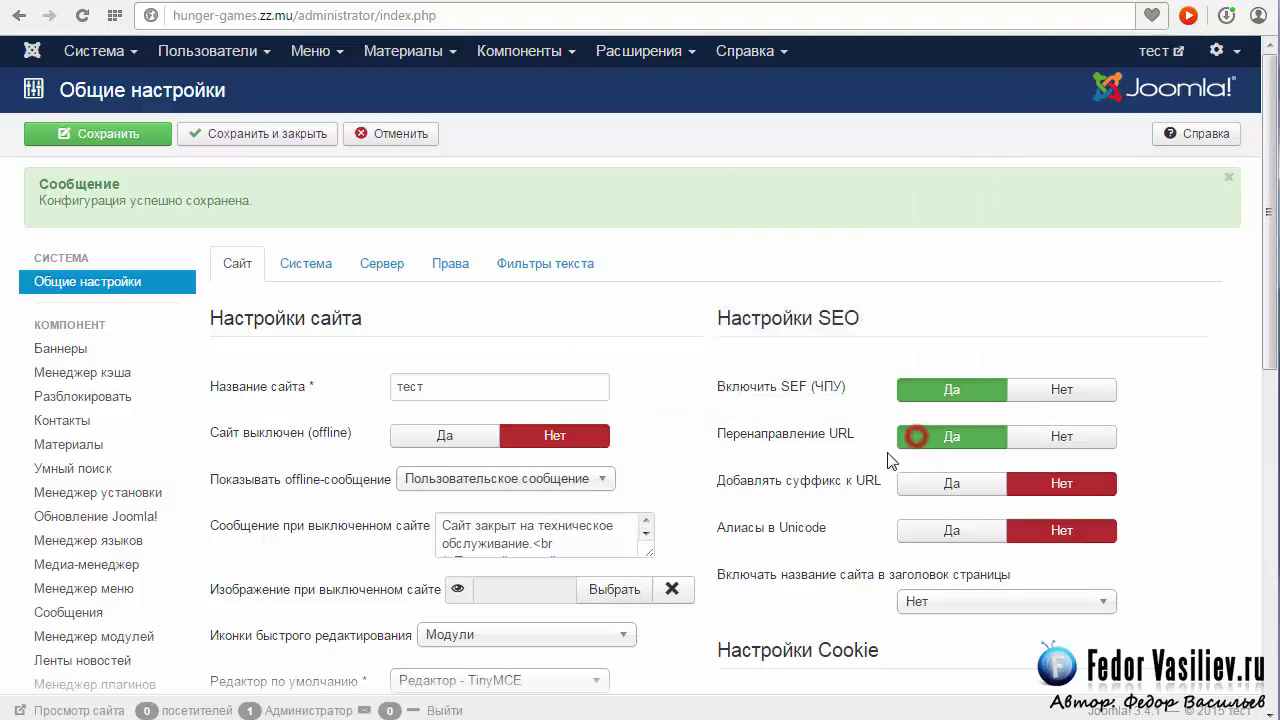
click(951, 486)
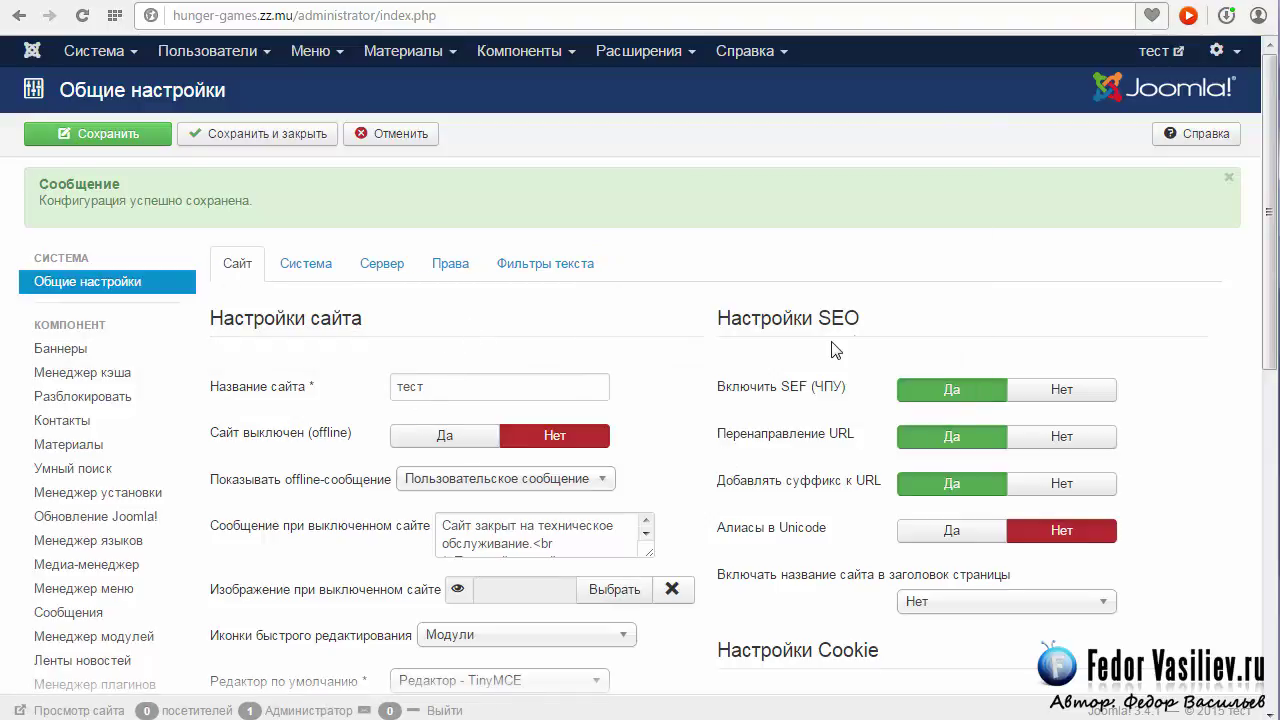
scroll(491, 433, down, 2)
scroll(327, 405, up, 2)
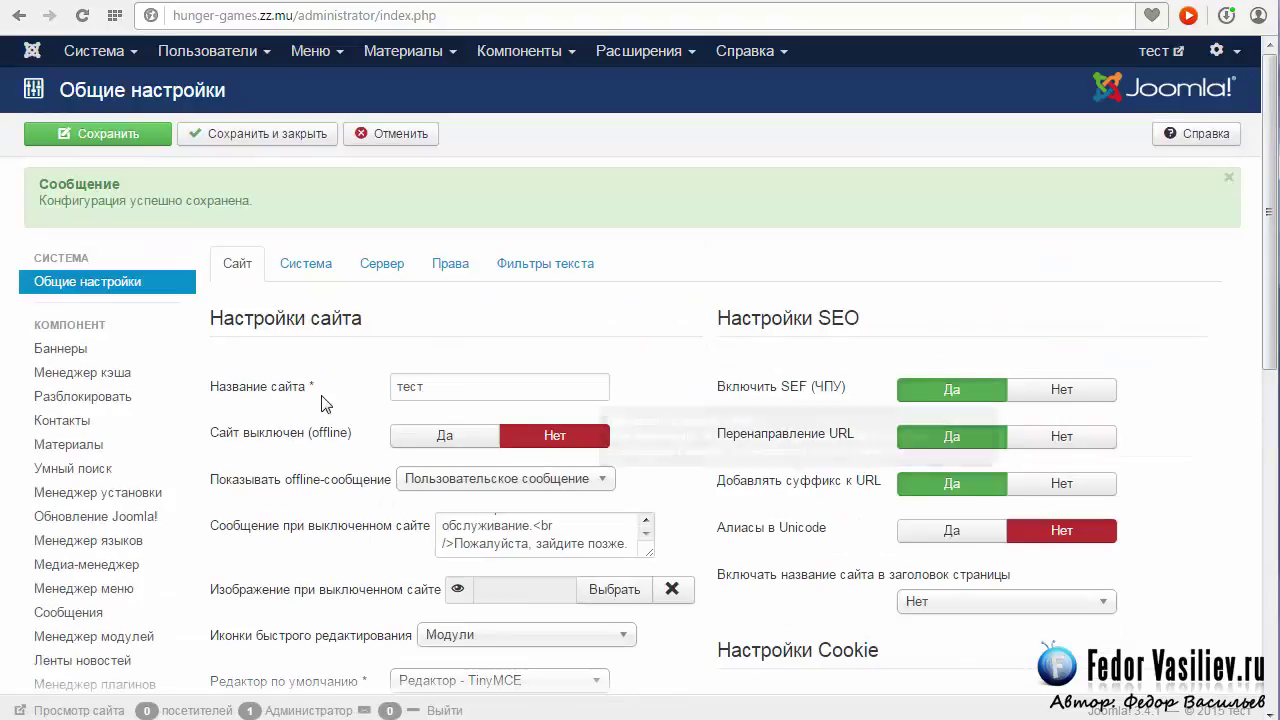
click(241, 132)
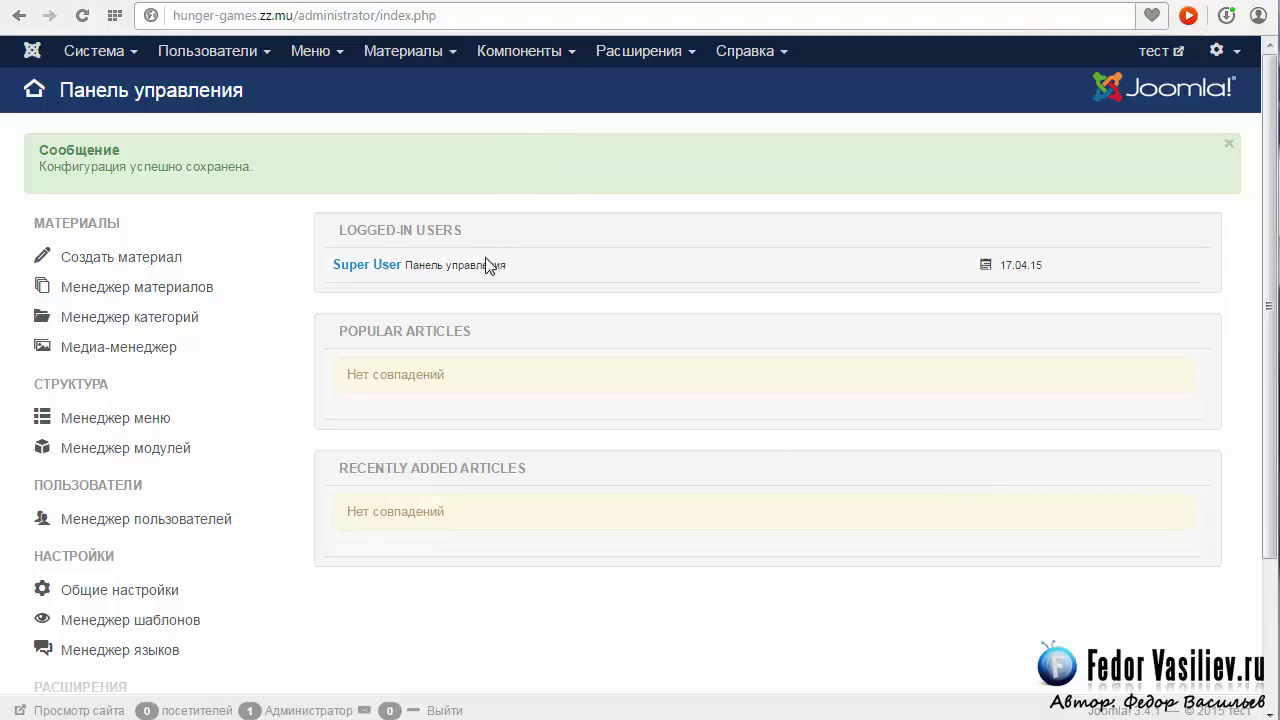
Set the Extension Manager option to hide the Joomla Extensions Directory message and save.
mouse_move(634, 62)
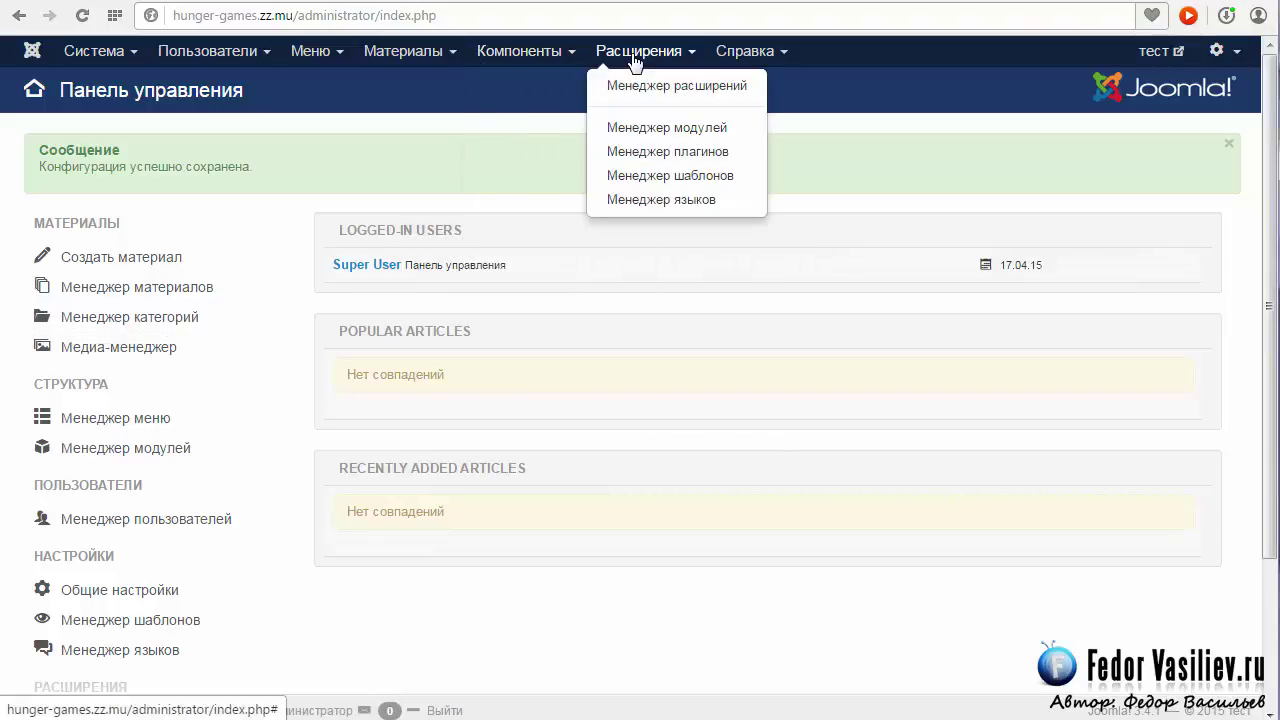
click(638, 88)
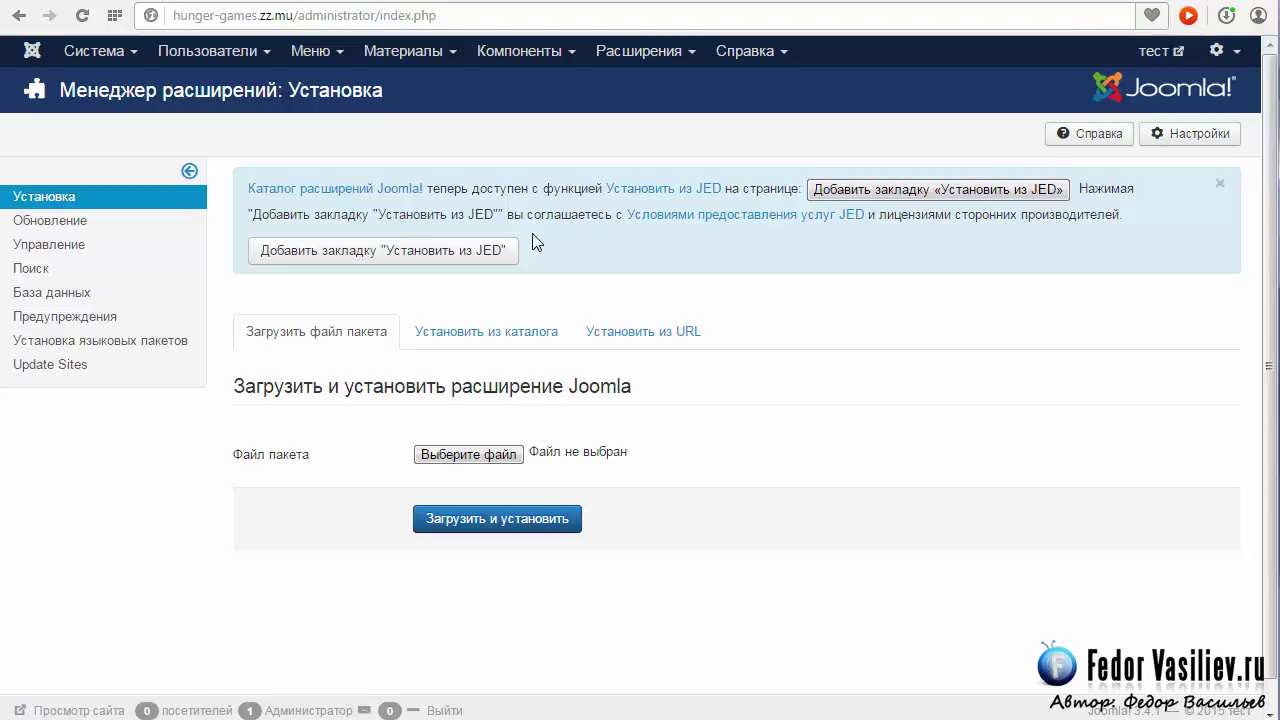
click(1219, 183)
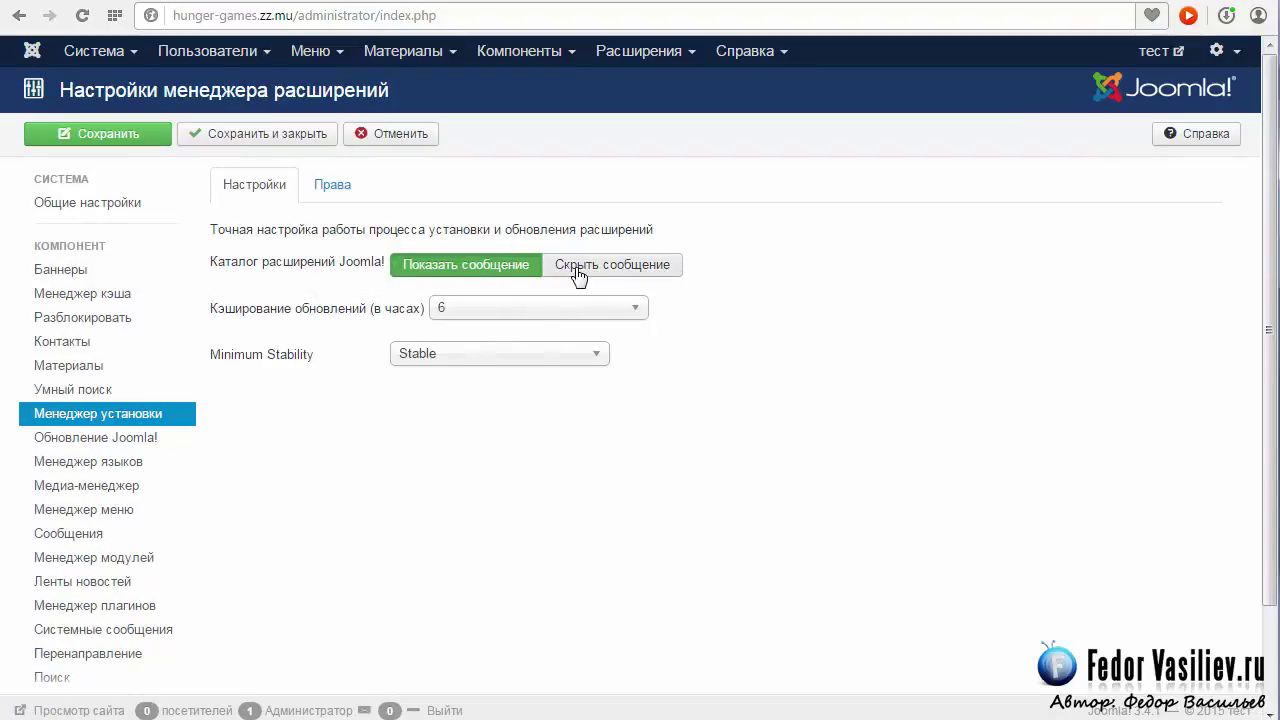
click(578, 266)
click(243, 136)
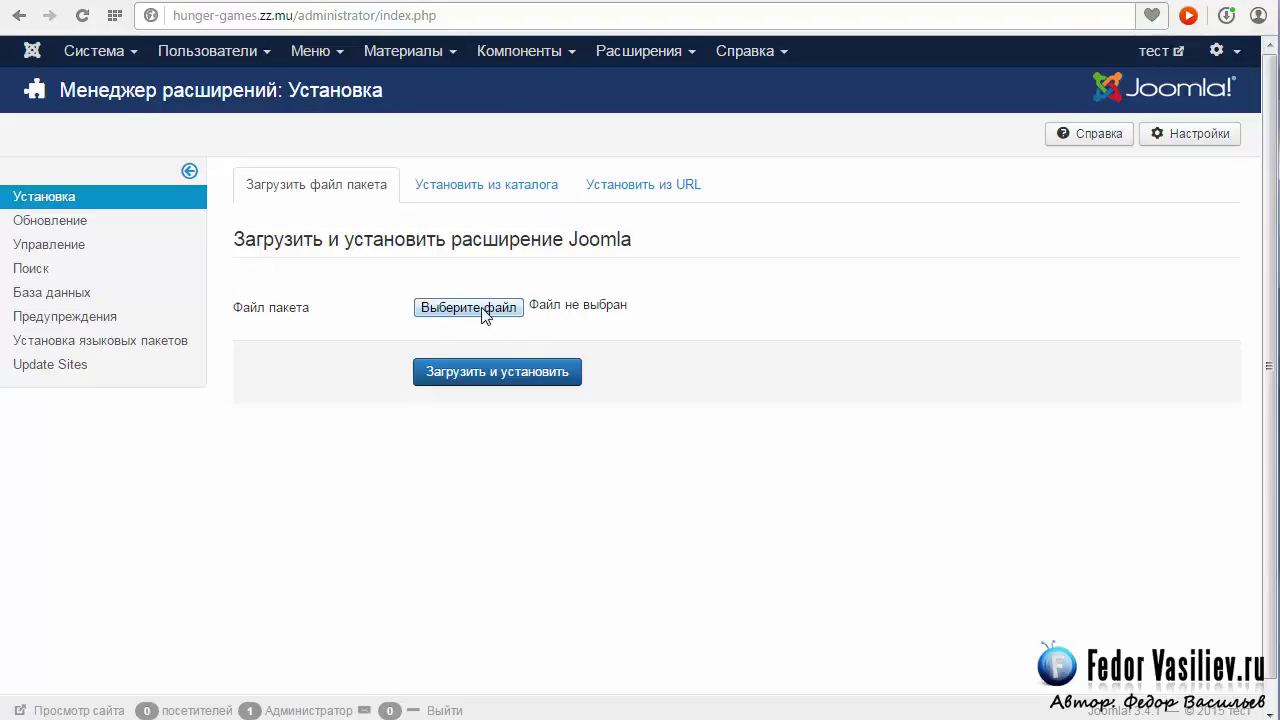
Attach helix3_template_j3.zip to the package upload field by dragging it from Explorer.
click(451, 306)
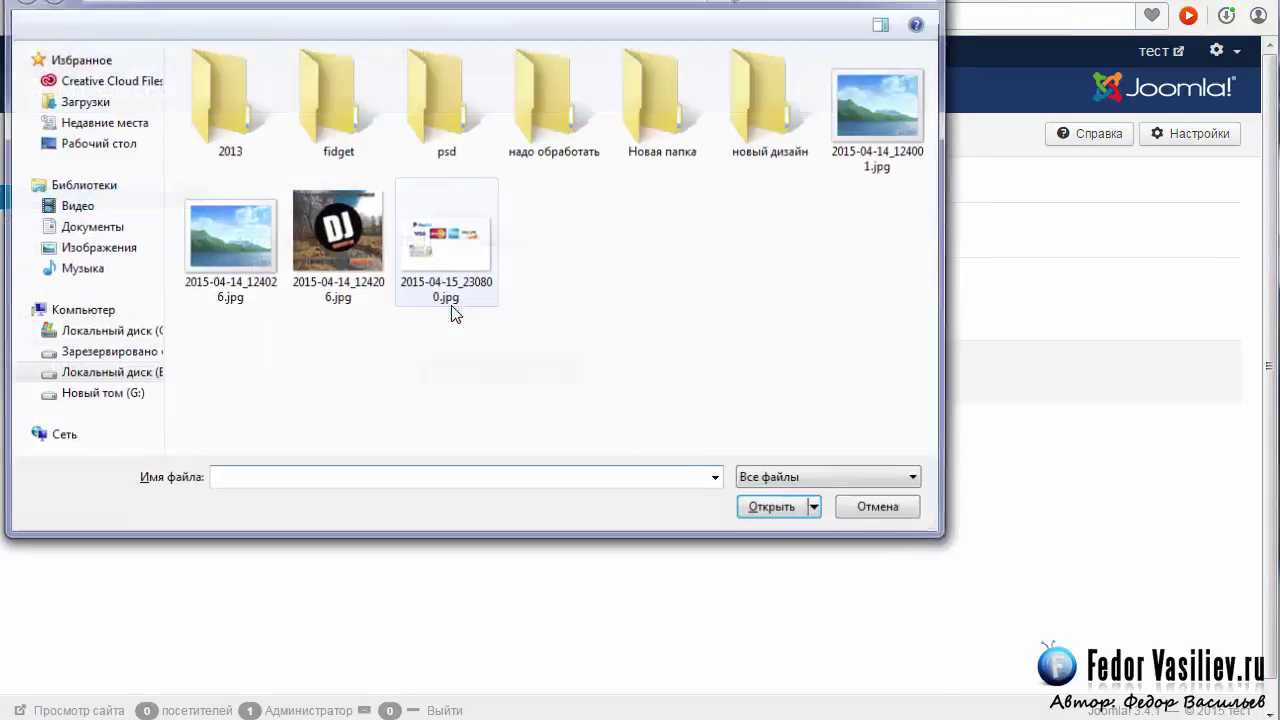
key(Escape)
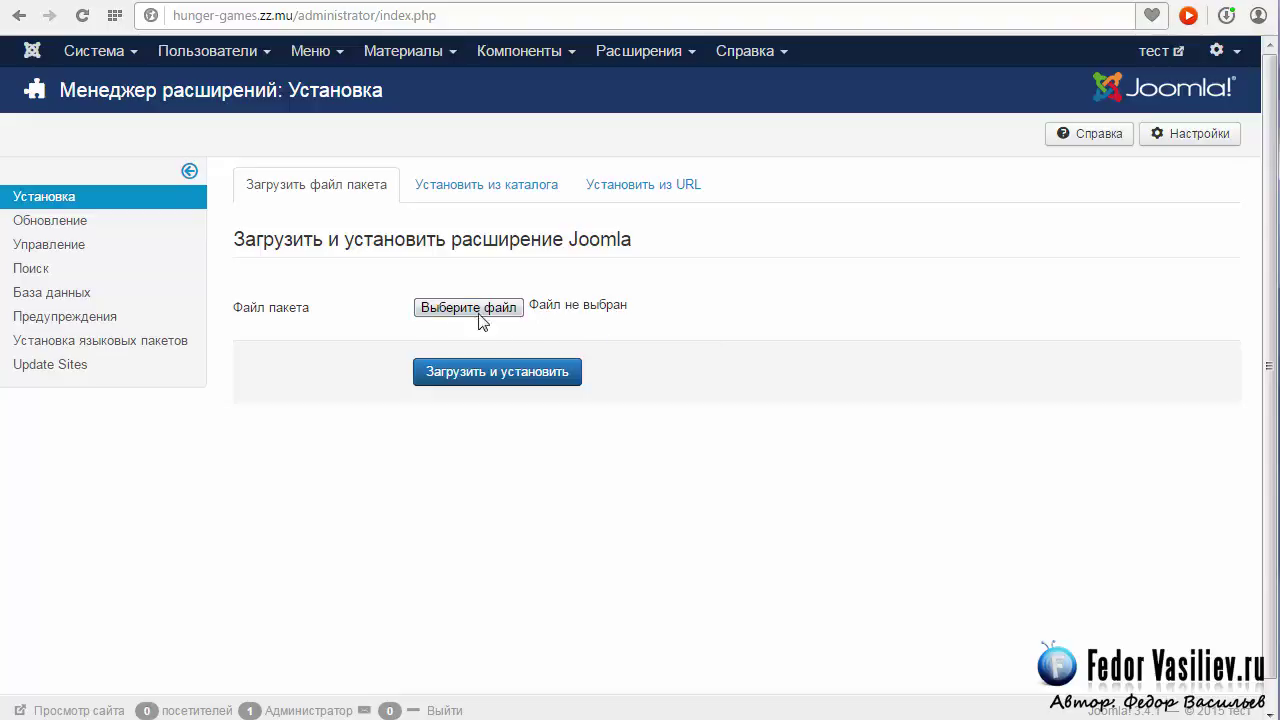
key(alt+Tab)
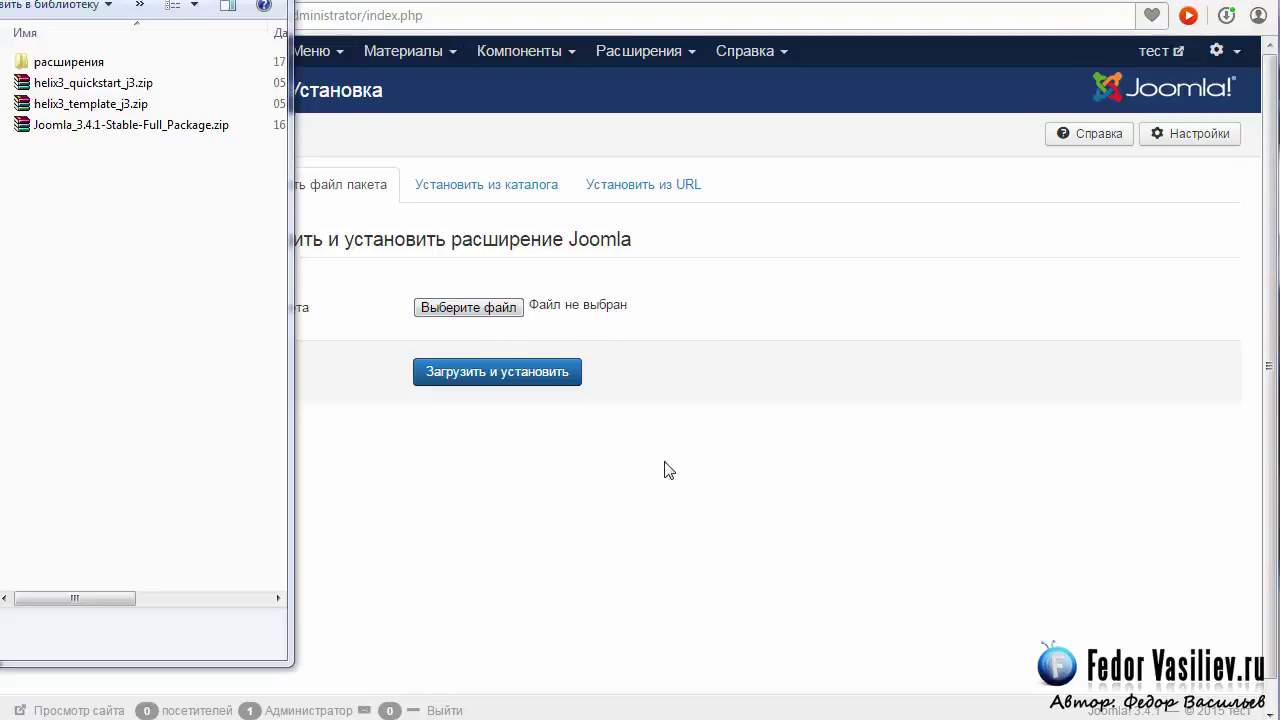
click(45, 108)
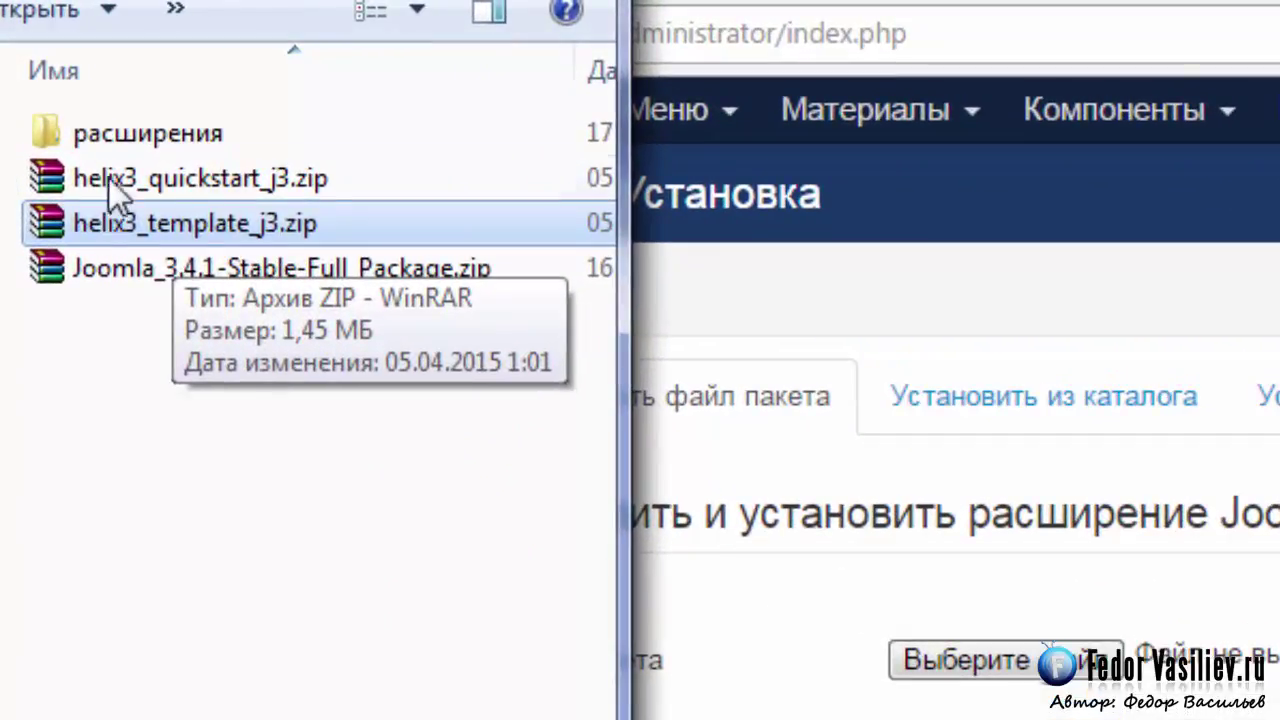
click(111, 178)
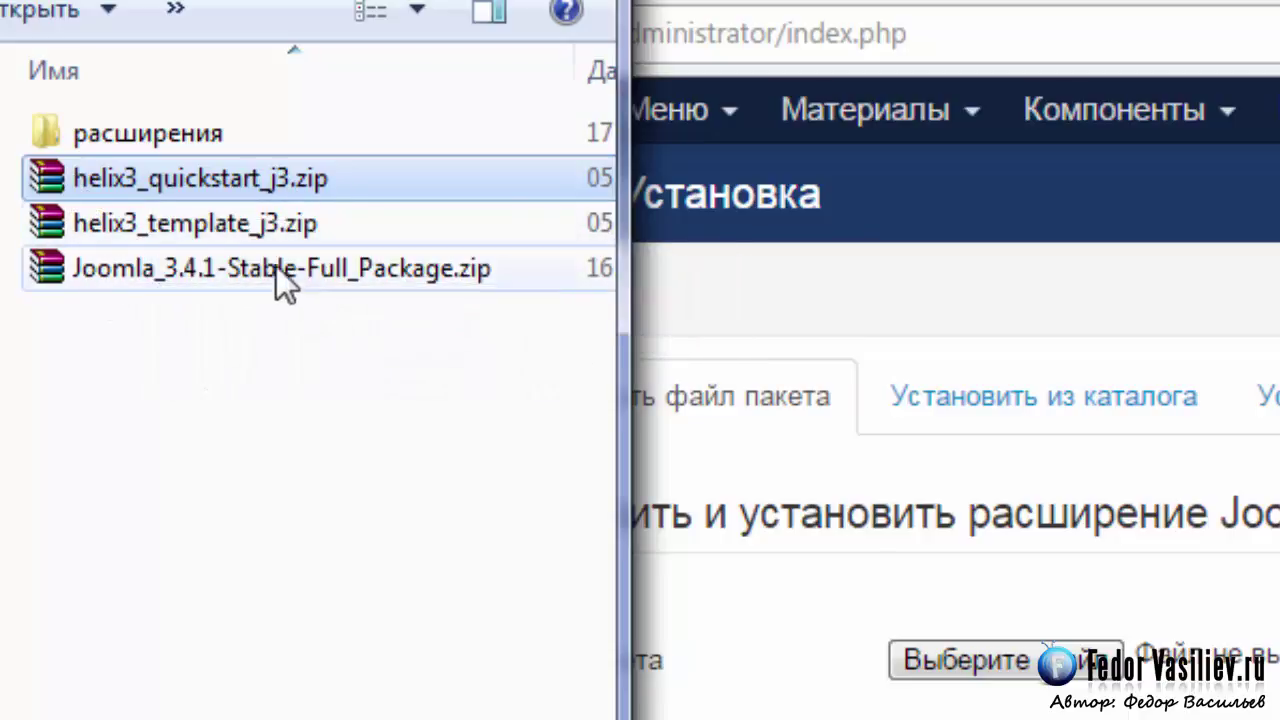
click(160, 222)
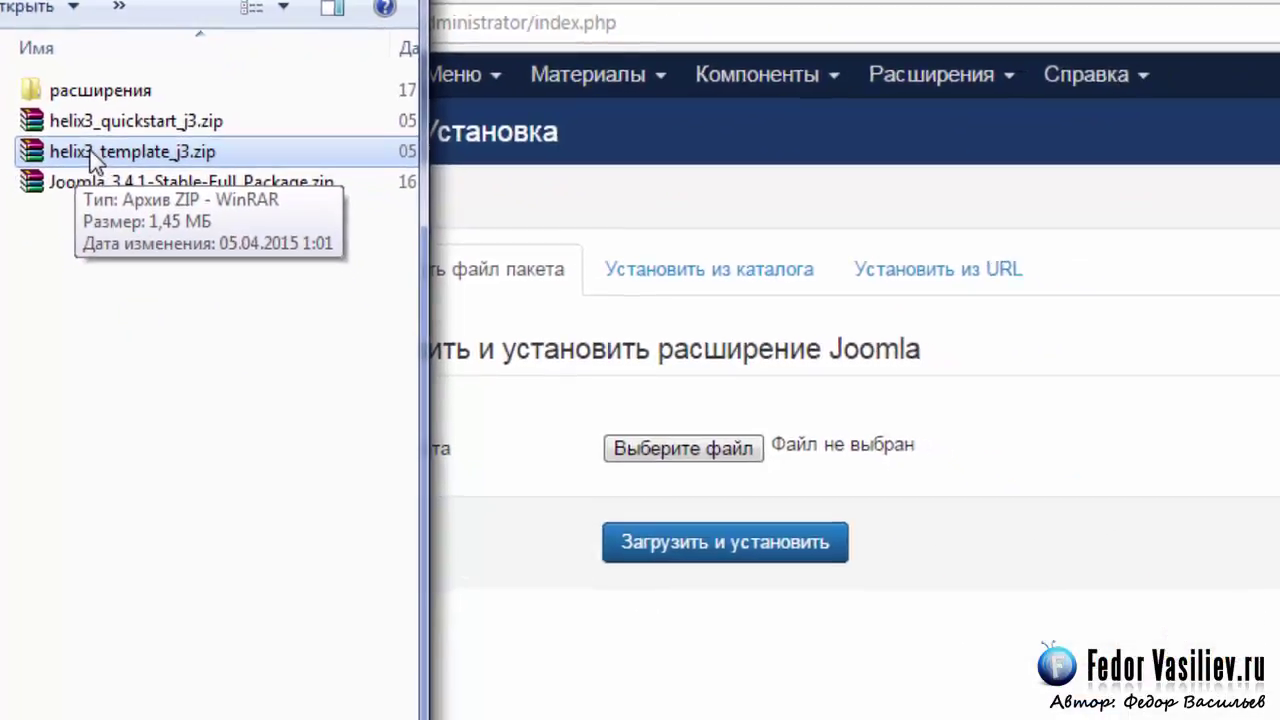
drag(129, 215, 208, 505)
drag(92, 229, 574, 309)
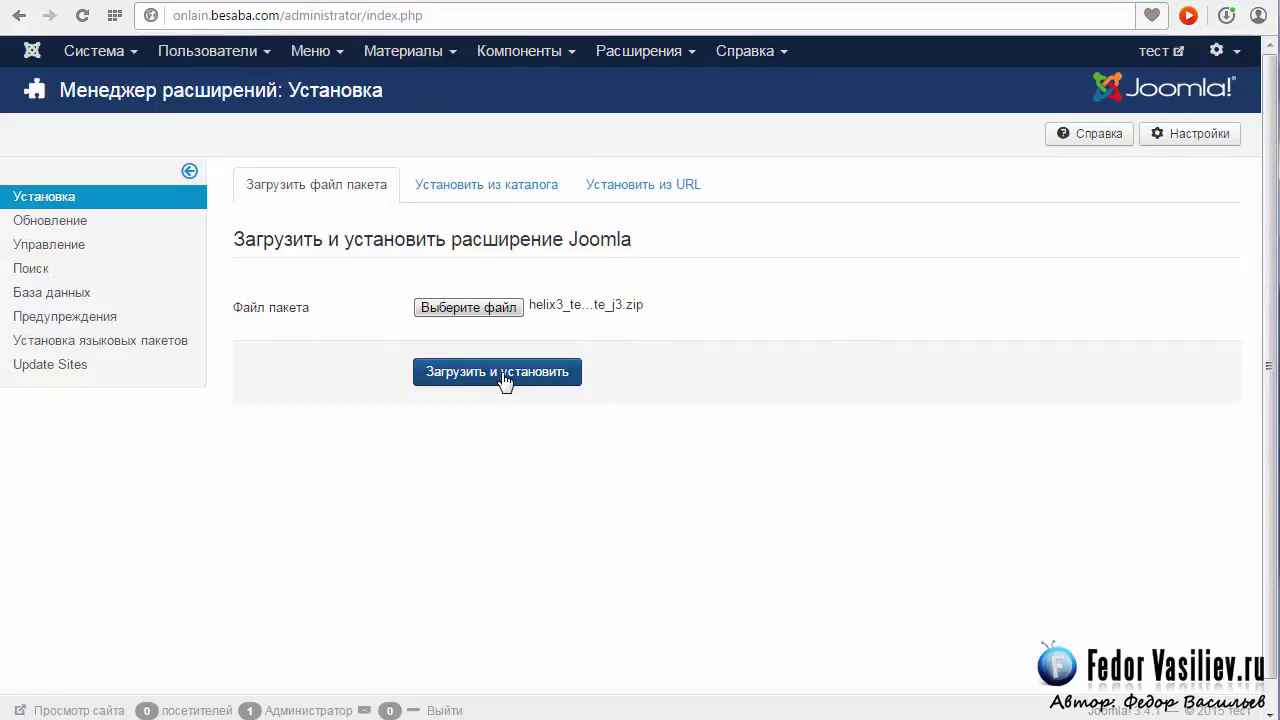
Upload and install the helix3_template_j3.zip package.
click(466, 380)
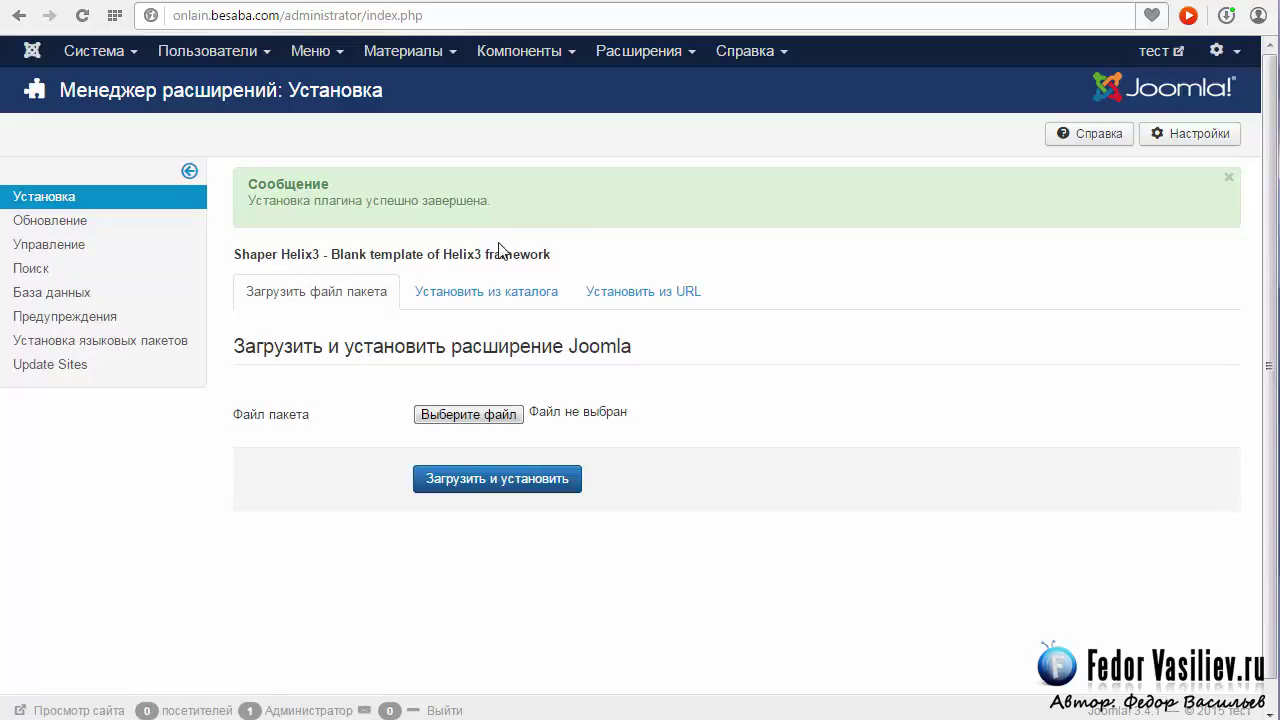
drag(492, 202, 281, 183)
click(263, 222)
Set the shaper_helix3 style as the default site template in the Template Manager (Менеджер шаблонов).
click(618, 56)
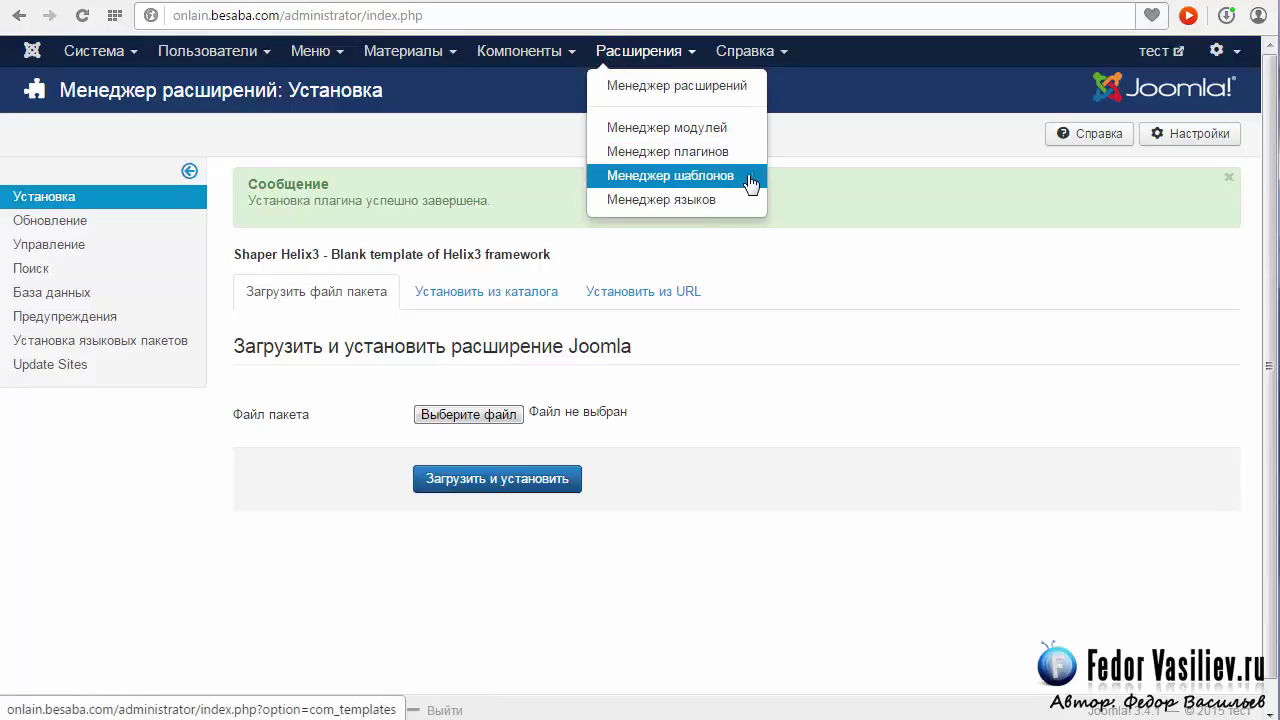
click(755, 178)
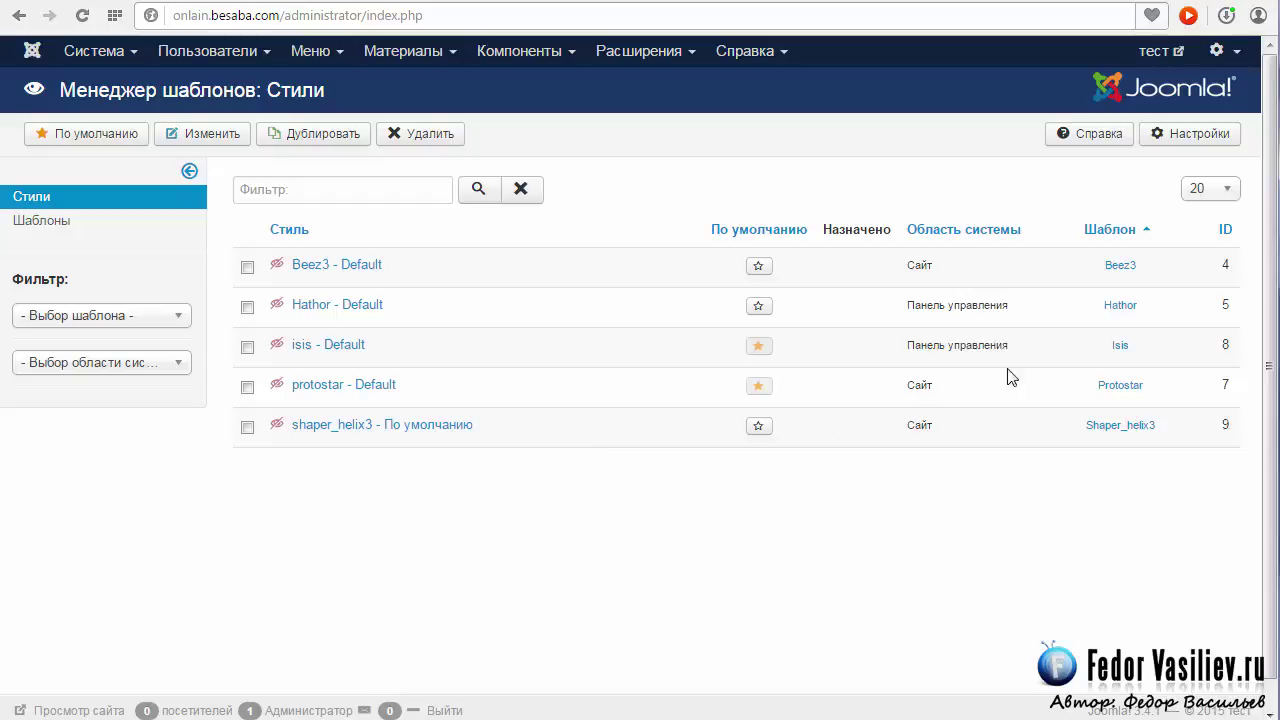
drag(1028, 350, 930, 360)
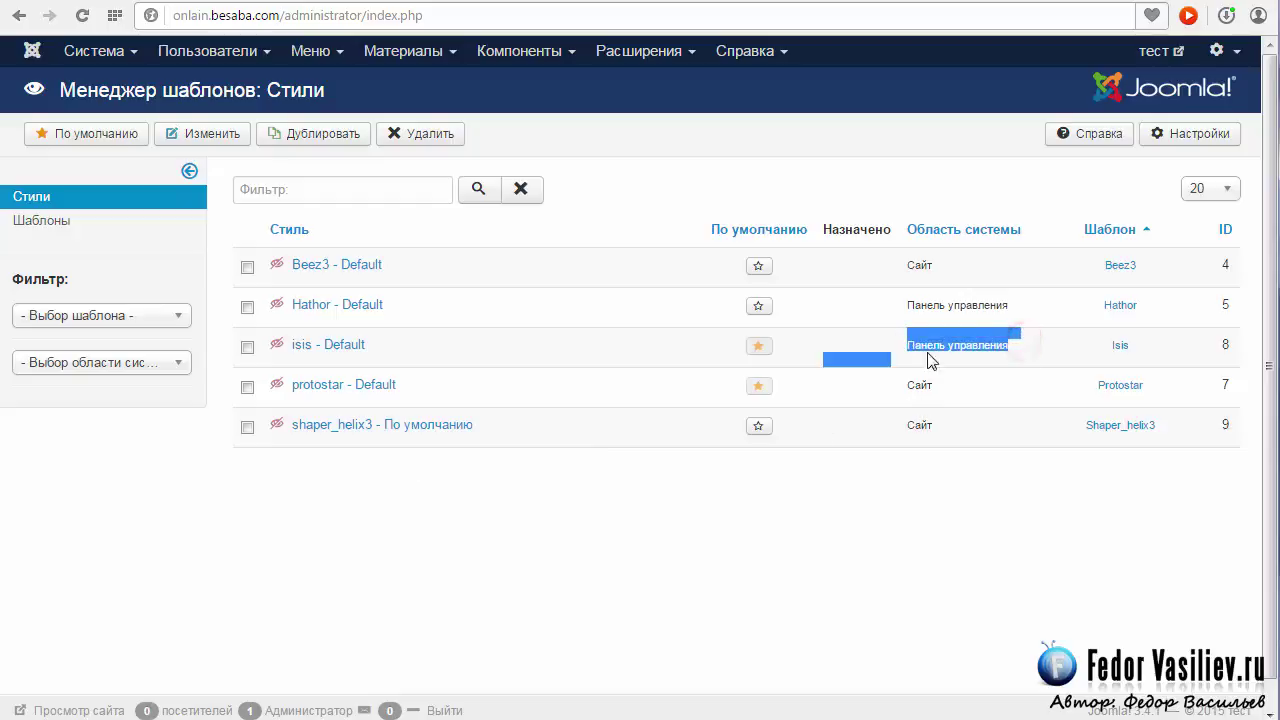
click(1015, 308)
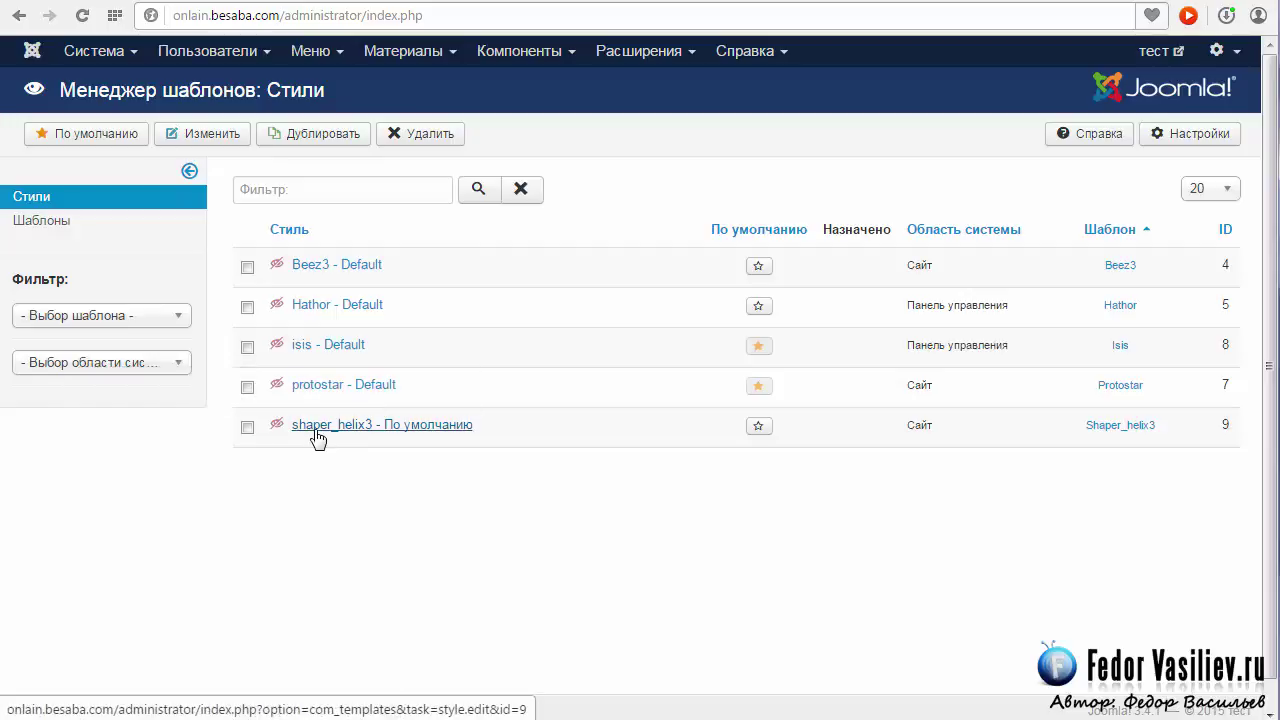
click(758, 427)
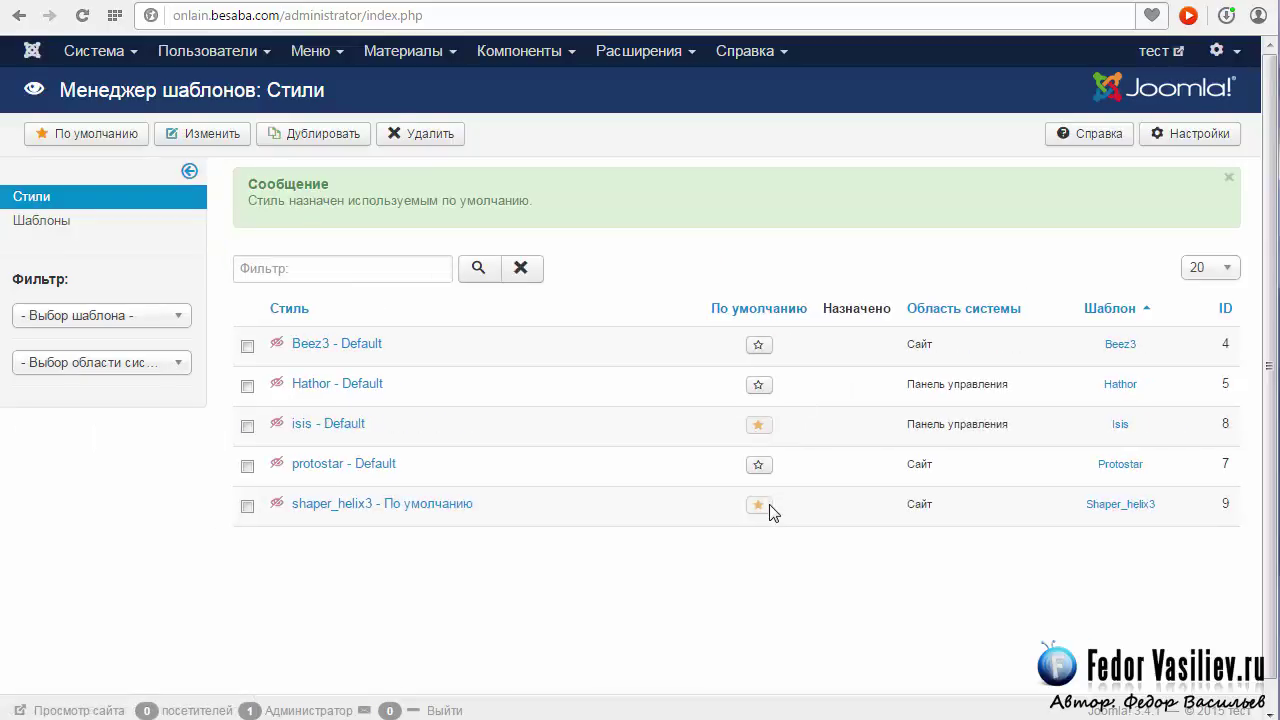
scroll(669, 491, down, 1)
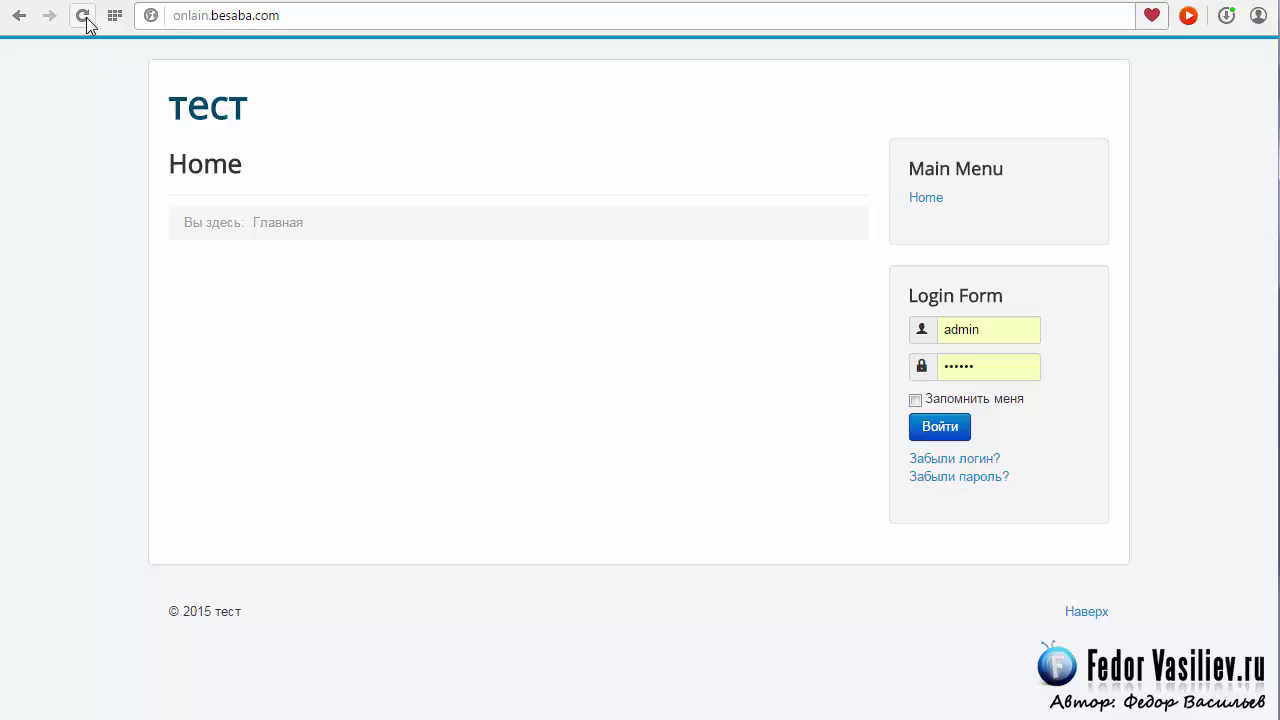
Reload the site home page to view it in Helix3, comparing with the admin template list.
click(86, 17)
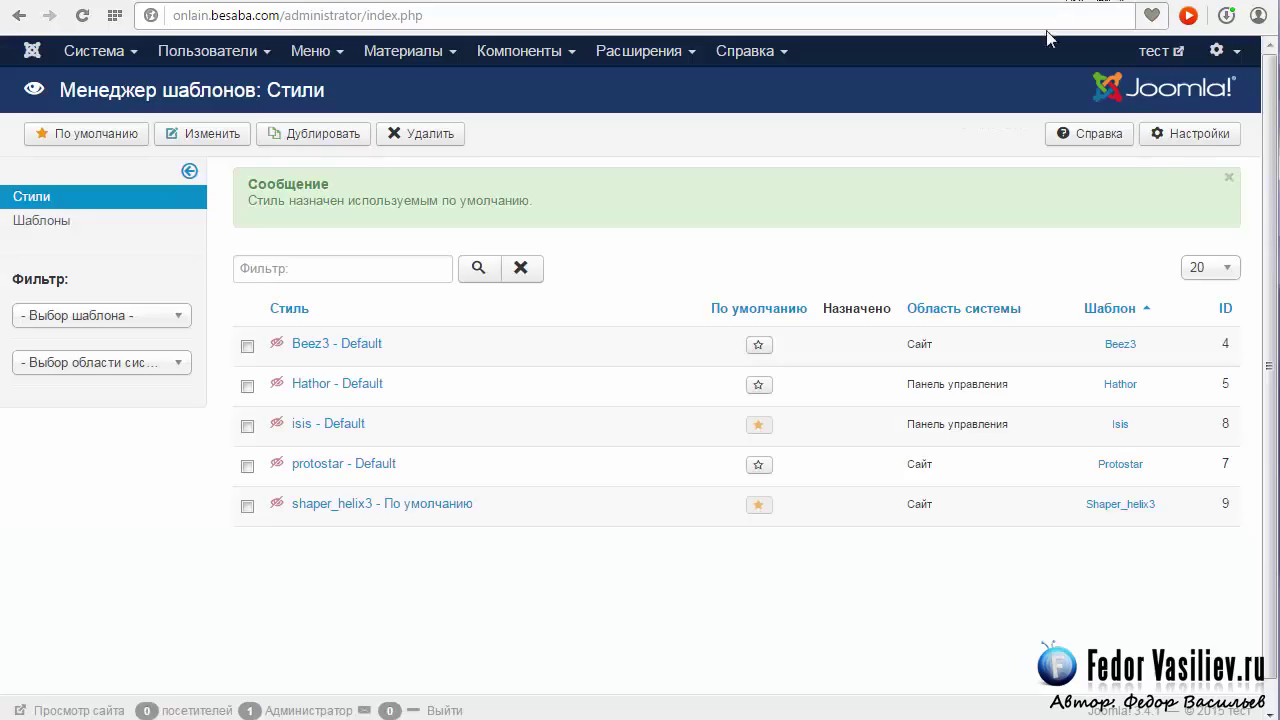
scroll(630, 457, down, 1)
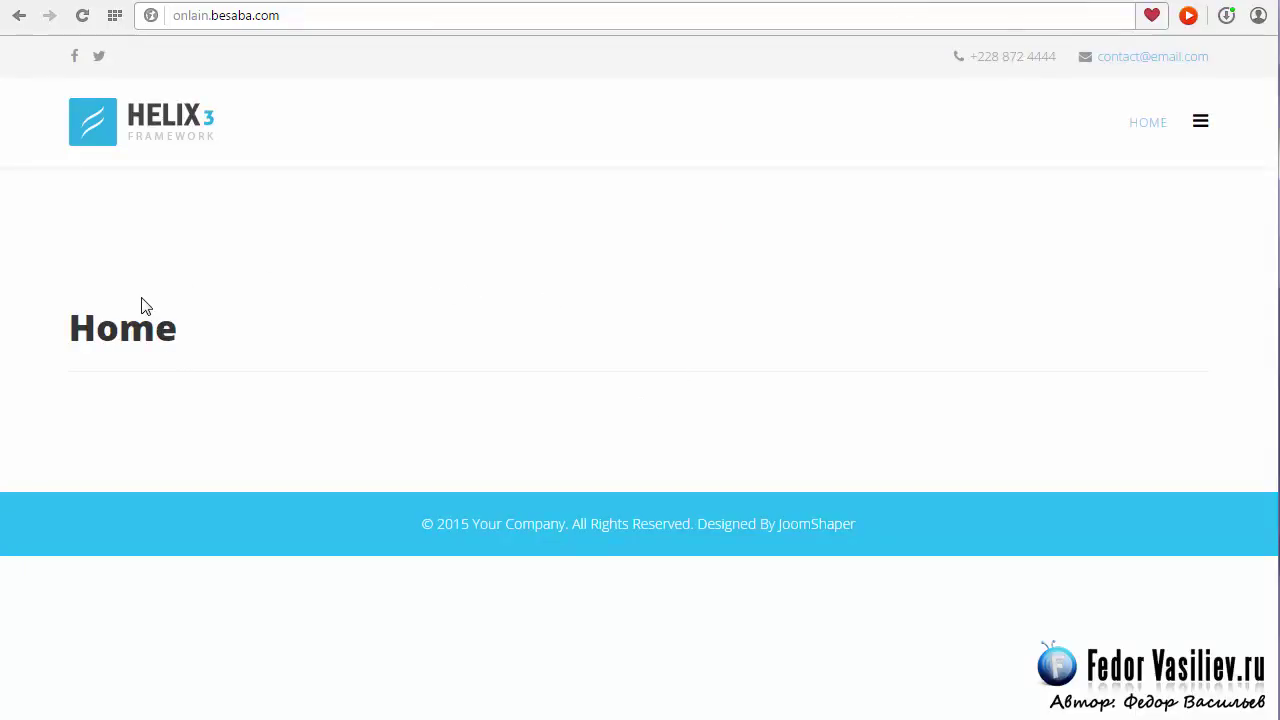
click(1052, 2)
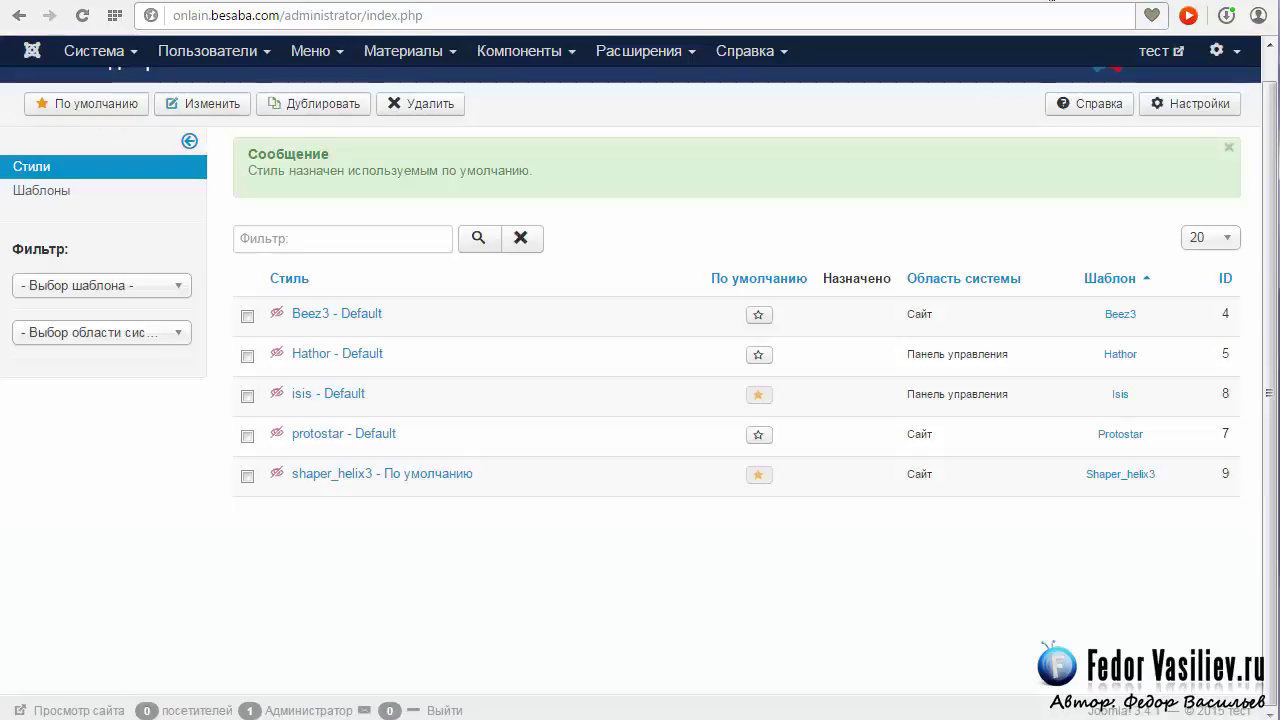
click(940, 4)
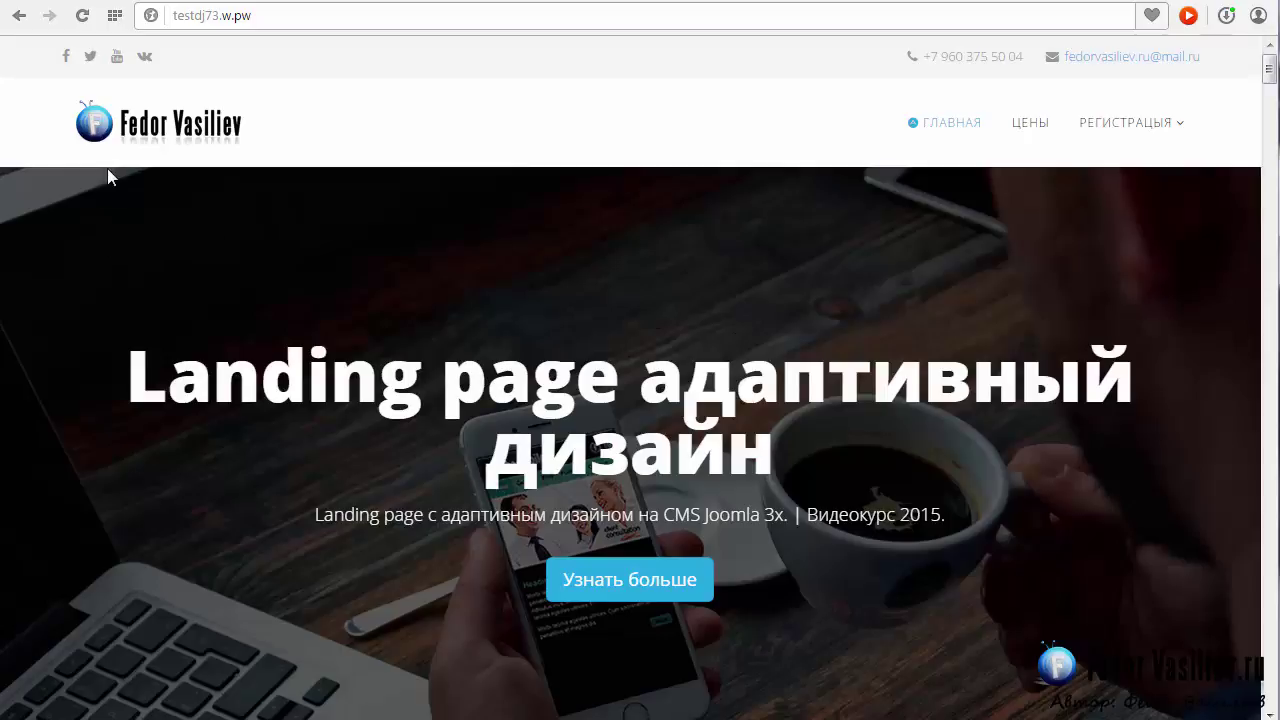
Reload the landing page and filter the portfolio gallery to Животные (animals).
scroll(1273, 75, down, 3)
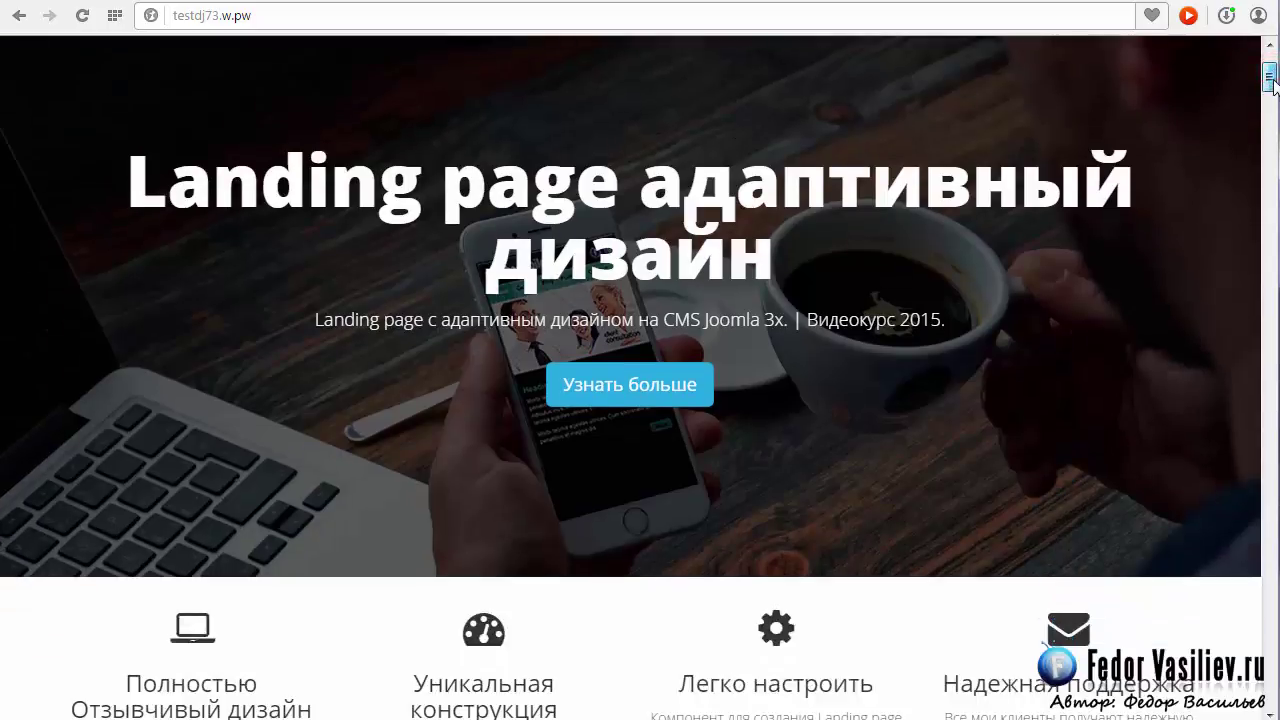
scroll(1273, 75, up, 3)
click(82, 16)
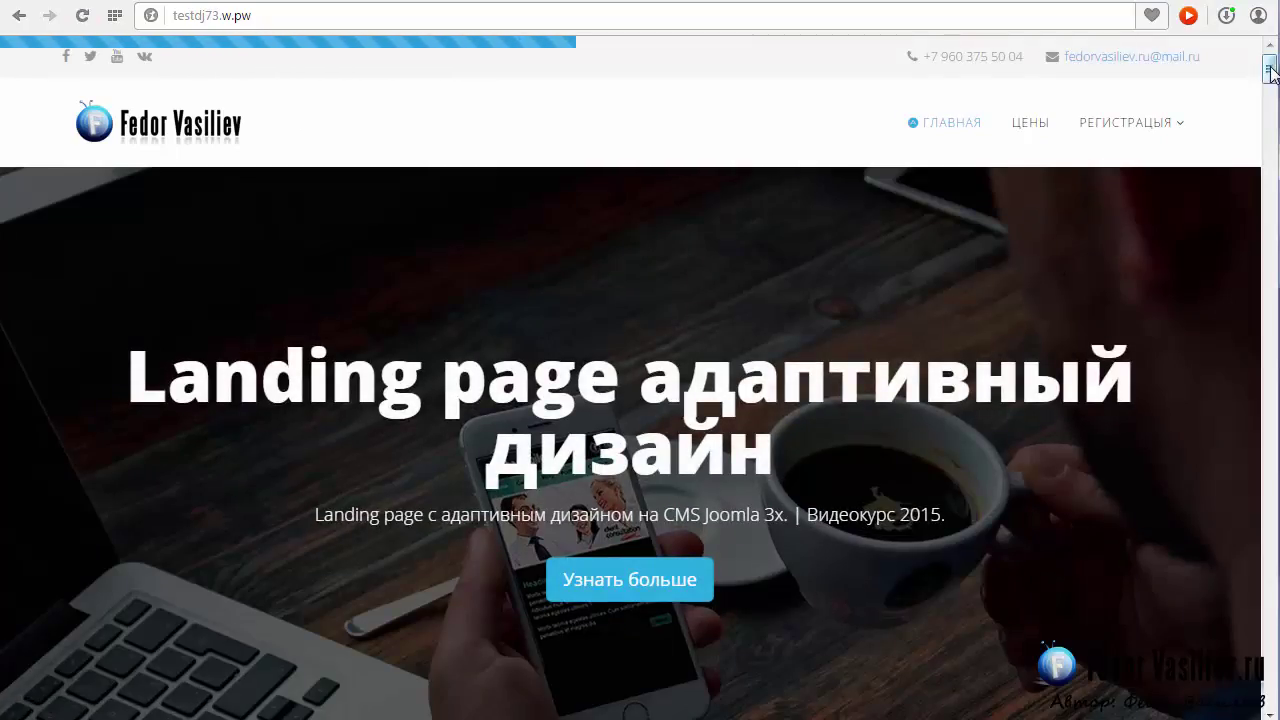
drag(1270, 70, 1272, 165)
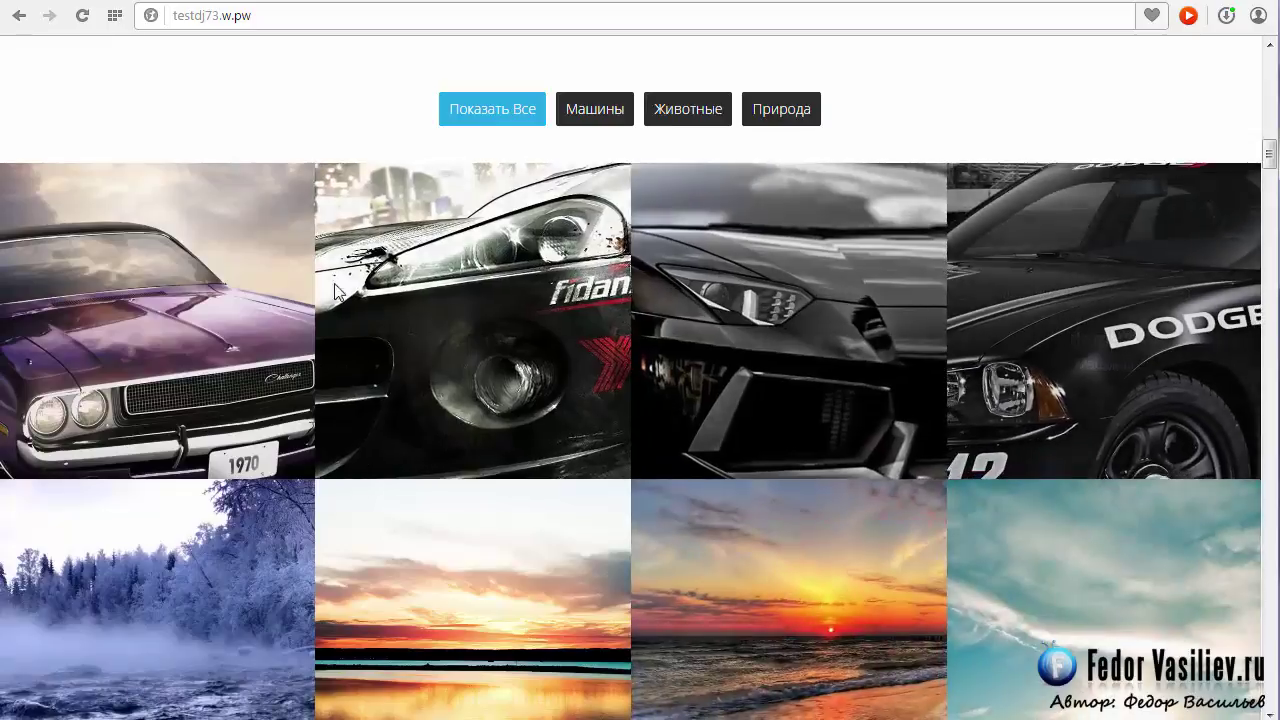
click(684, 112)
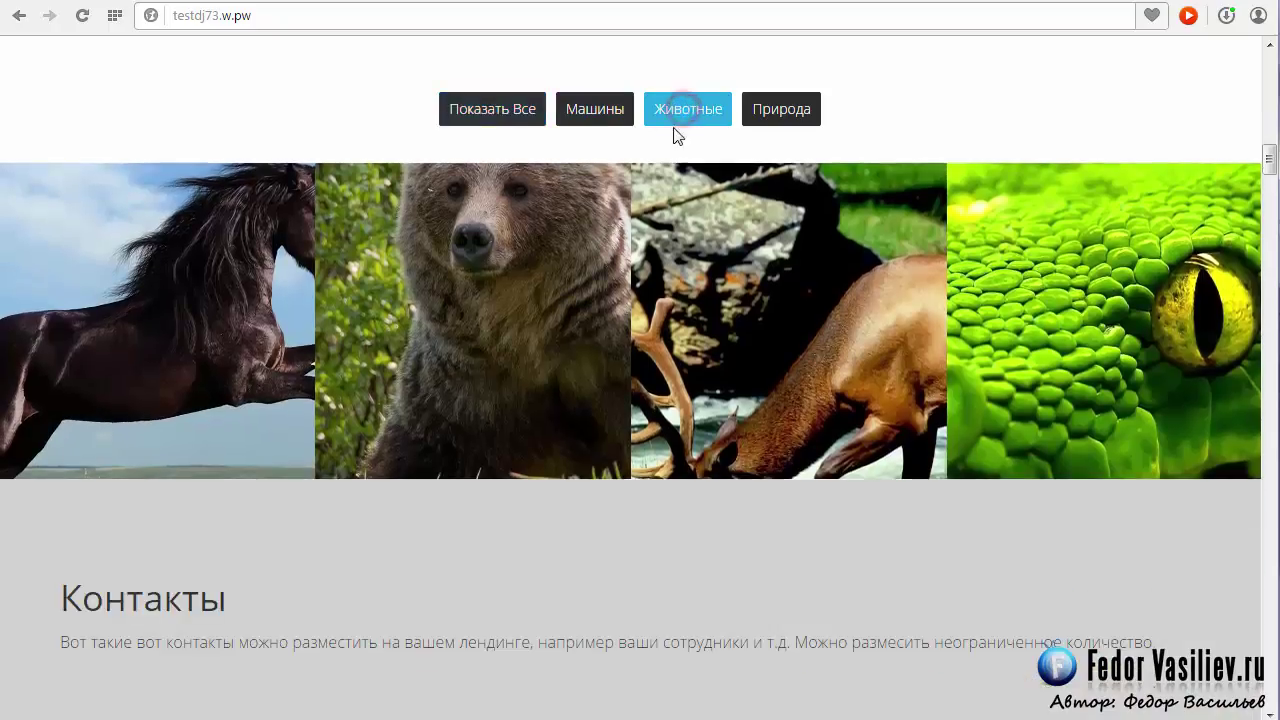